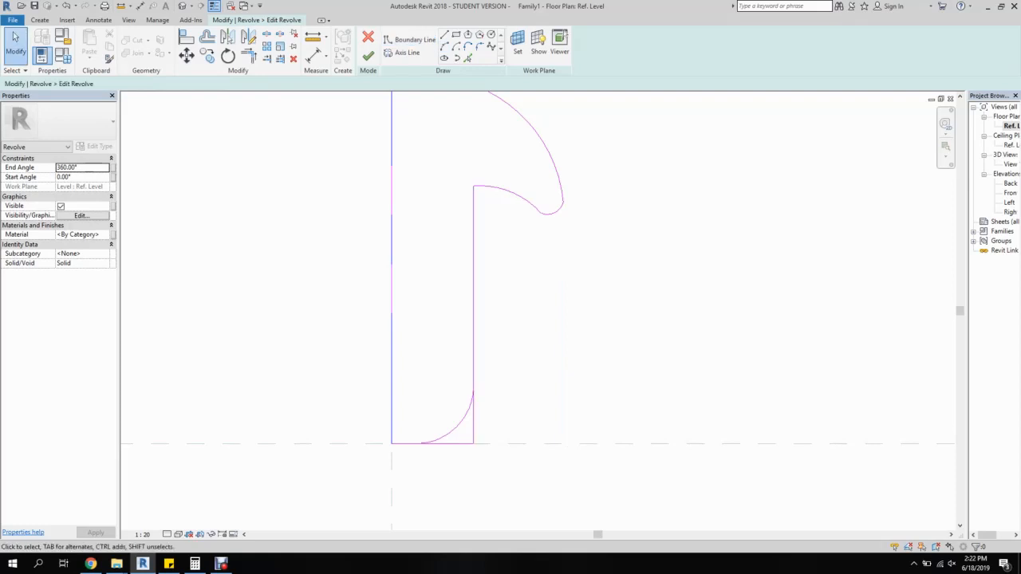
- Replace the straight stem line with an inward-curving arc of radius about 729, joining the base arc to the cap's underside
{"action": "left_click", "coordinate": [473, 359]}
{"action": "key", "text": "Delete"}
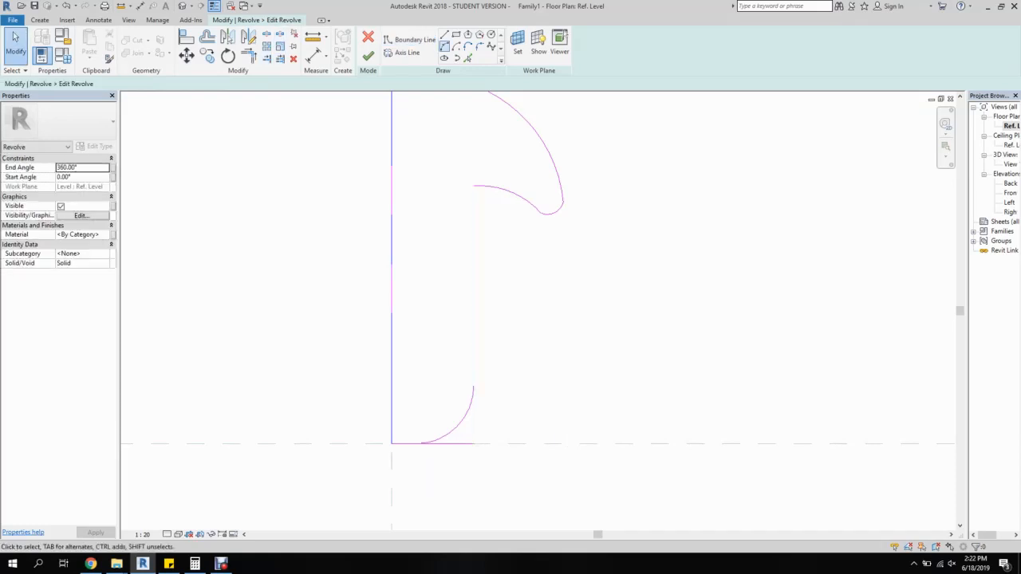
{"action": "left_click", "coordinate": [445, 35]}
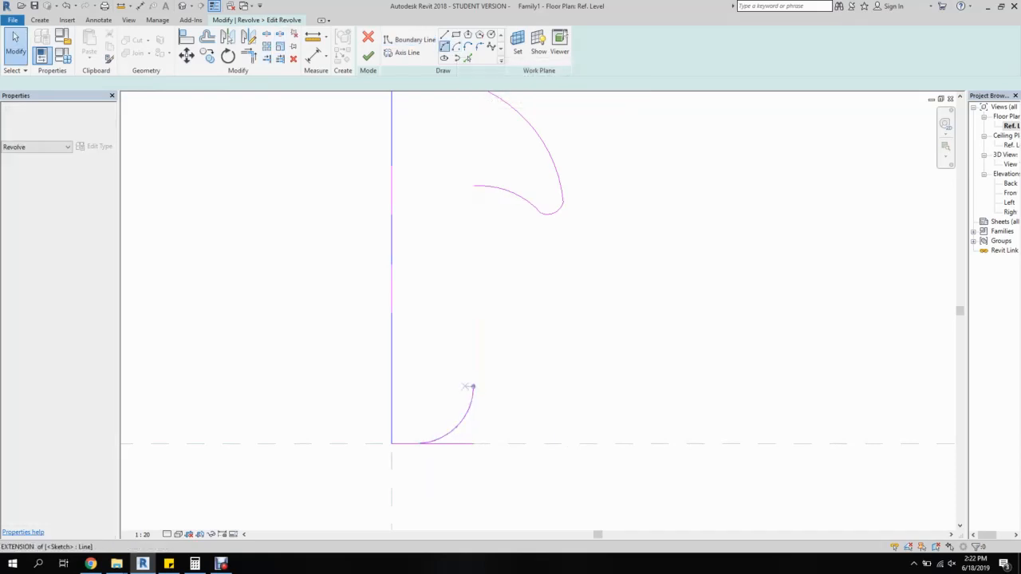
{"action": "left_click", "coordinate": [473, 387]}
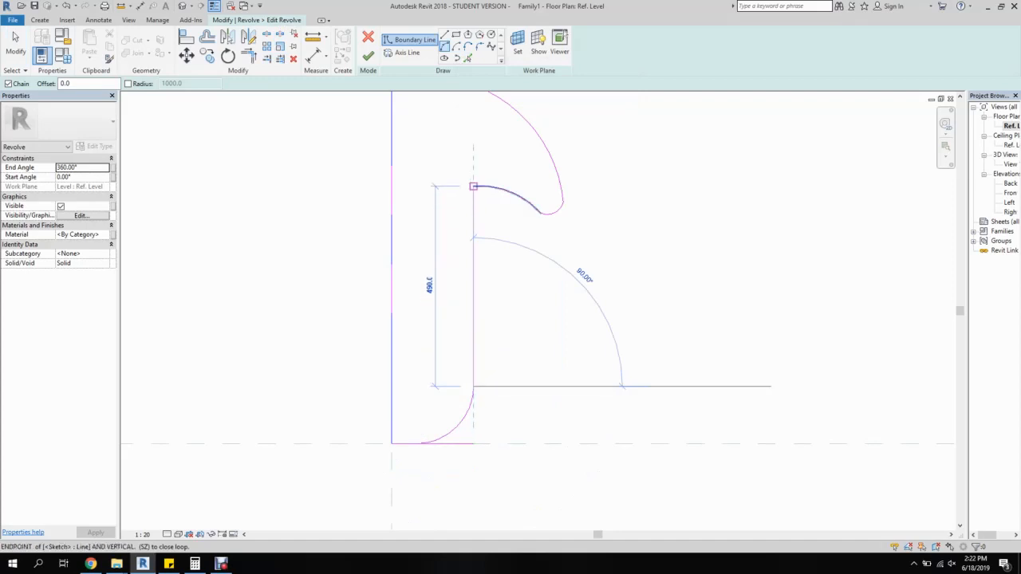
{"action": "left_click", "coordinate": [473, 187]}
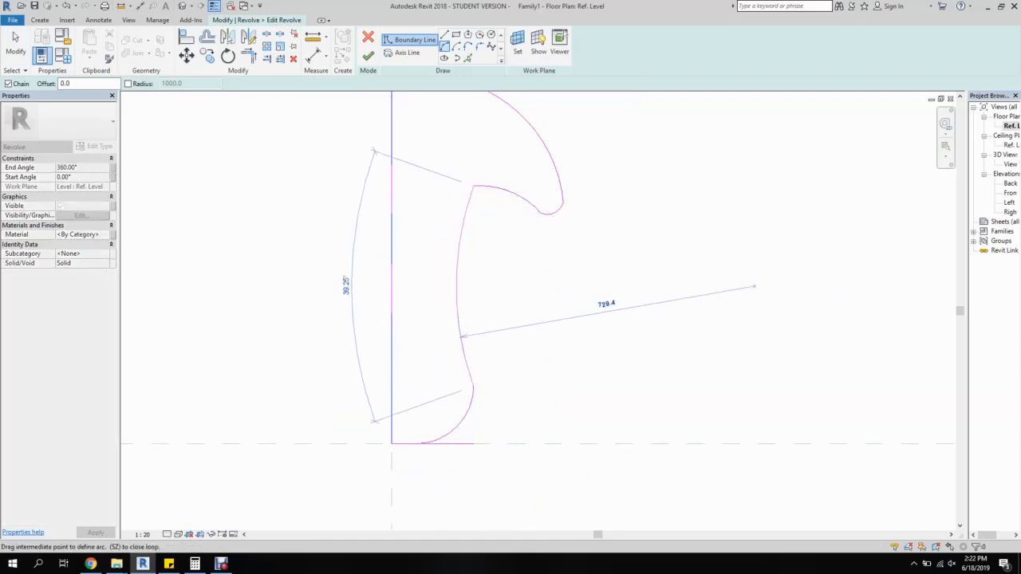
{"action": "key", "text": "Escape"}
{"action": "key", "text": "Escape"}
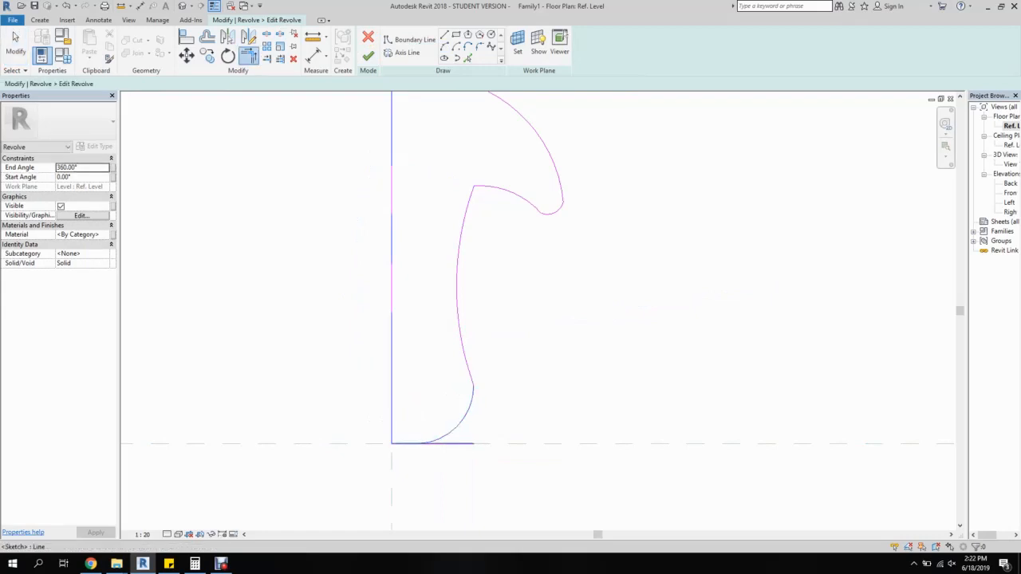
- Trim the base line's excess beyond the bottom arc and finish the revolve sketch
{"action": "scroll", "coordinate": [487, 408], "scroll_direction": "down", "scroll_amount": 2}
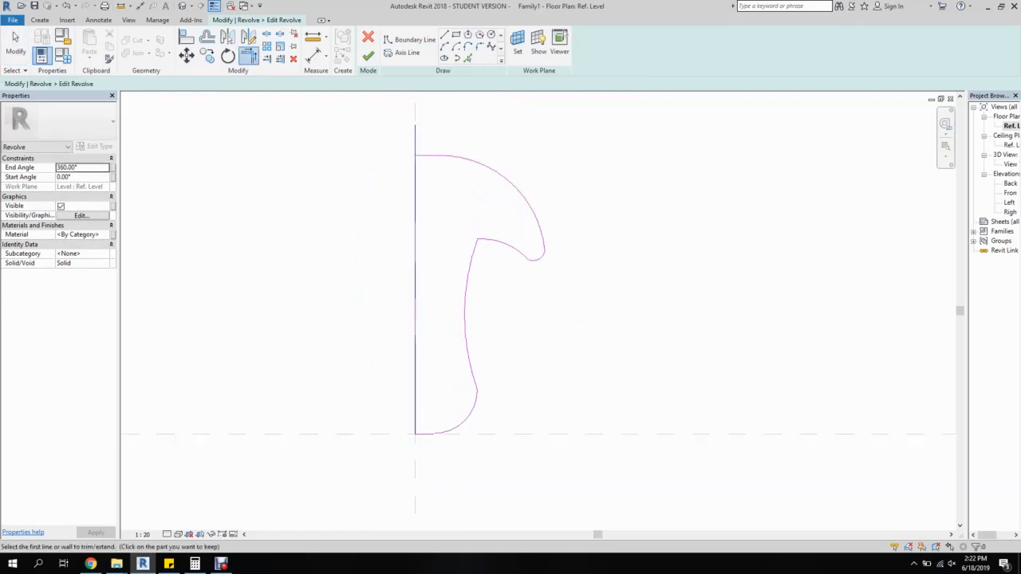
{"action": "left_click", "coordinate": [368, 55]}
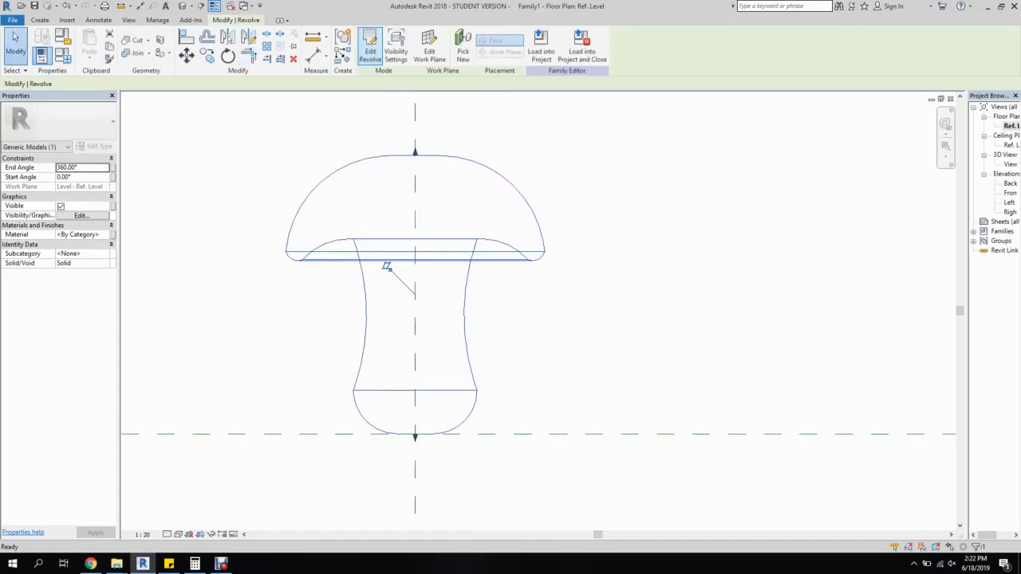
{"action": "key", "text": "Escape"}
- Inspect the revolved mushroom in the 3D view and reopen its revolve sketch from the Ref. Level plan
{"action": "double_click", "coordinate": [1010, 164]}
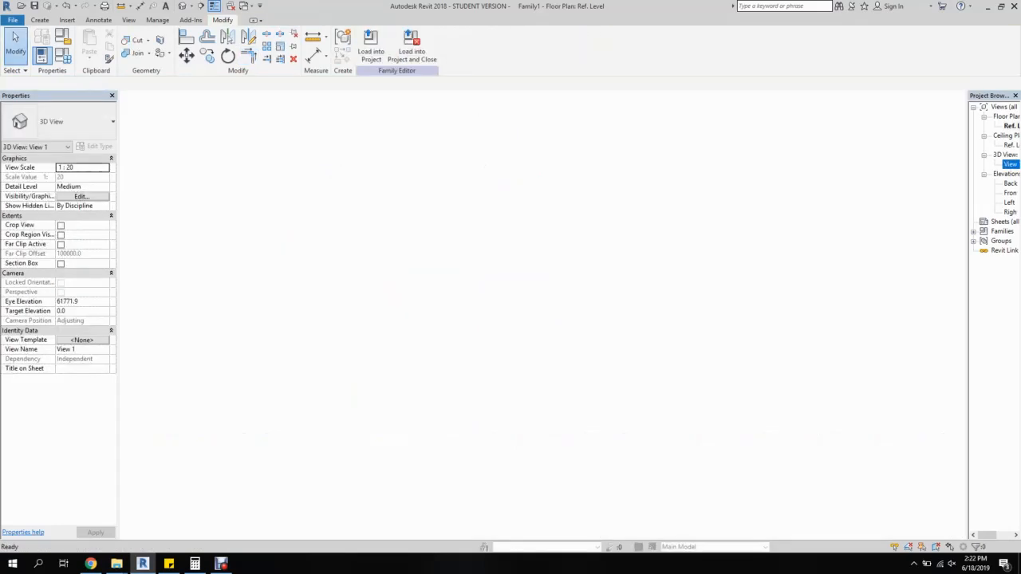
{"action": "middle_click_drag", "start_coordinate": [575, 359], "coordinate": [274, 294]}
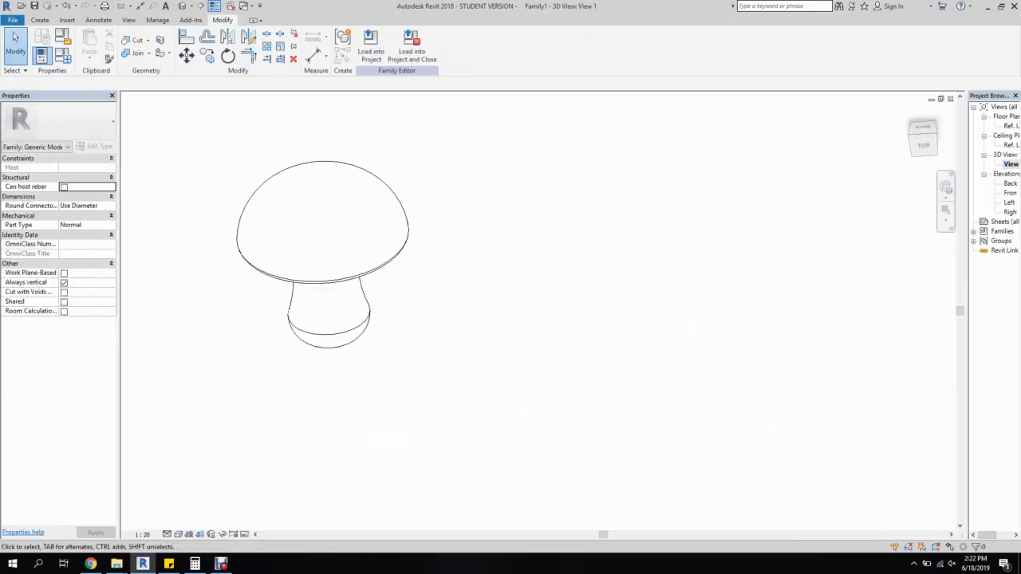
{"action": "double_click", "coordinate": [1009, 126]}
{"action": "left_click", "coordinate": [386, 266]}
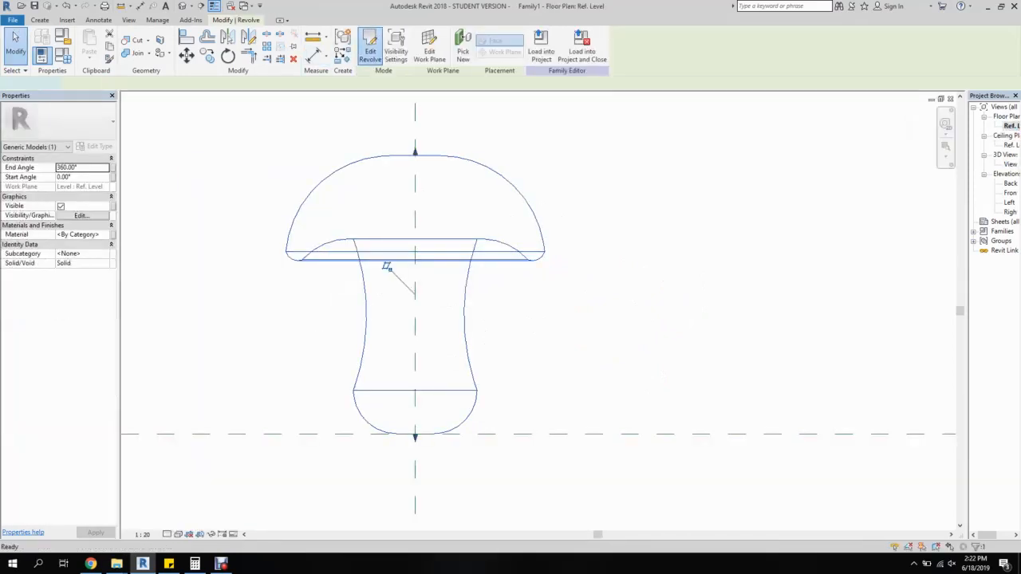
{"action": "left_click", "coordinate": [370, 48]}
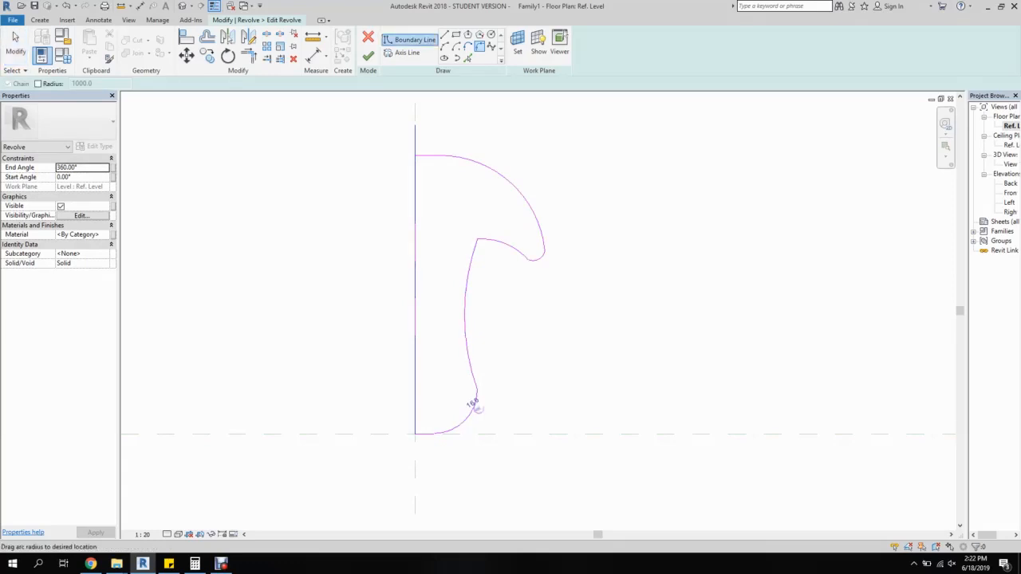
{"action": "scroll", "coordinate": [476, 405], "scroll_direction": "up", "scroll_amount": 5}
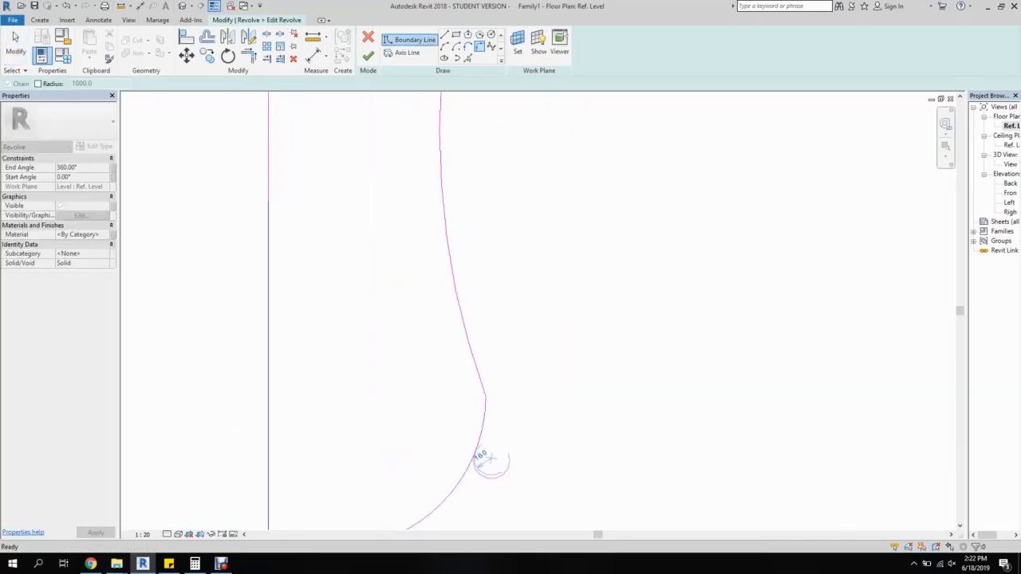
{"action": "scroll", "coordinate": [474, 390], "scroll_direction": "down", "scroll_amount": 5}
{"action": "key", "text": "Escape"}
{"action": "key", "text": "Escape"}
- Delete the rounded arc at the stem's base and extend the horizontal base line to a length of 200
{"action": "left_click", "coordinate": [474, 404]}
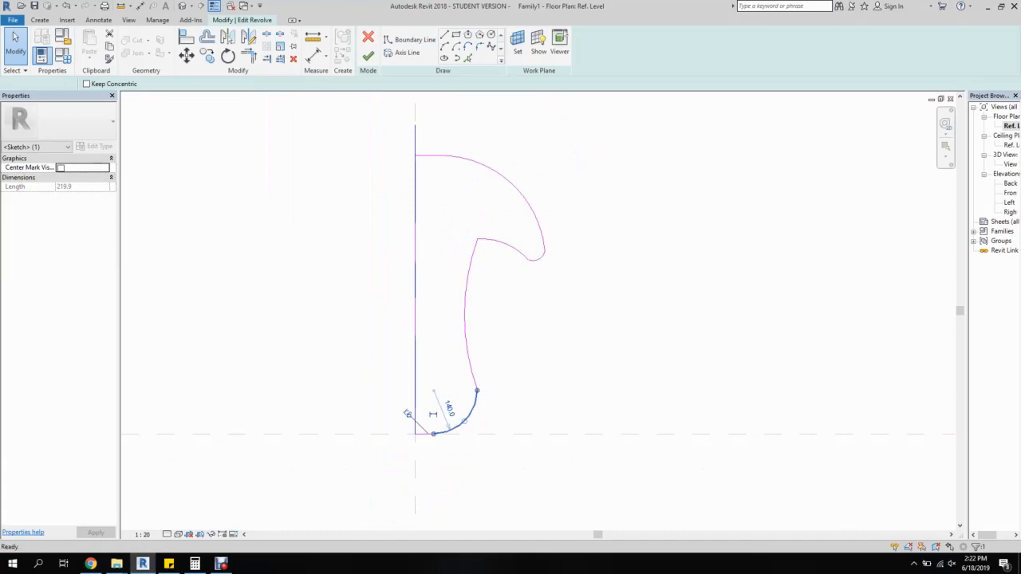
{"action": "key", "text": "Delete"}
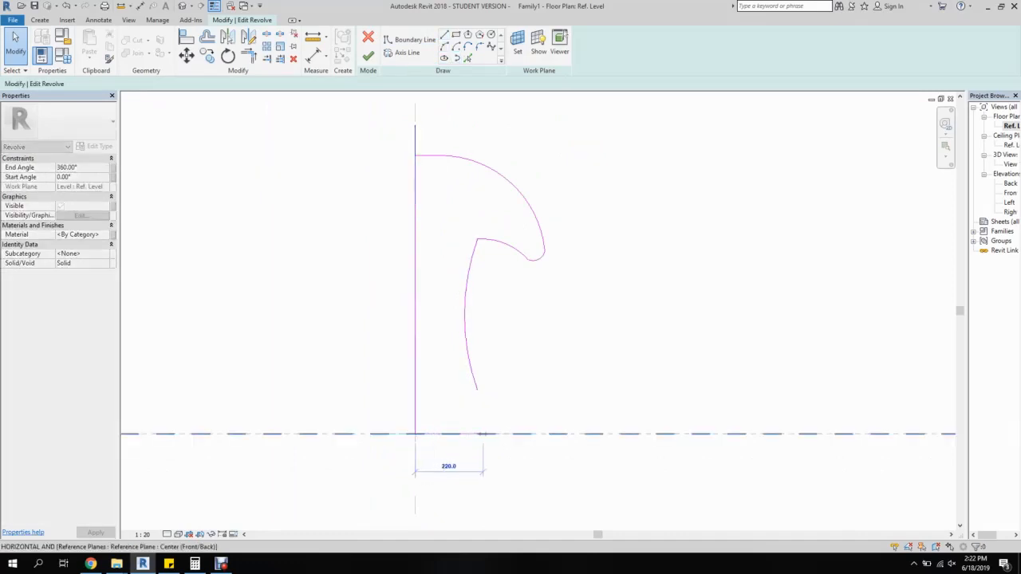
{"action": "left_click", "coordinate": [477, 434]}
{"action": "key", "text": "Escape"}
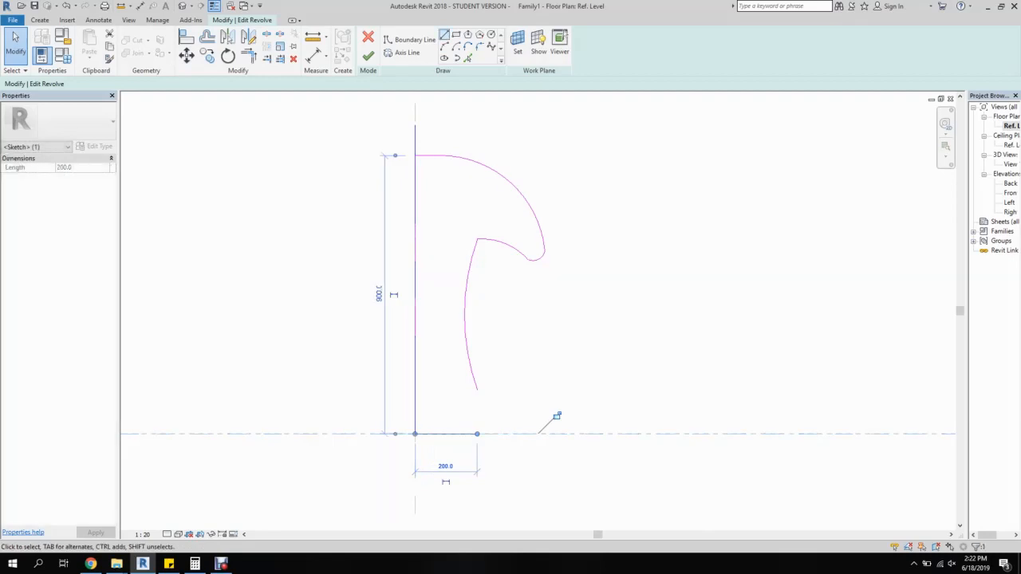
{"action": "key", "text": "Escape"}
- Draw a vertical boundary line from the base line's outer end up to the lower end of the stem arc
{"action": "key", "text": "l"}
{"action": "key", "text": "i"}
{"action": "left_click", "coordinate": [477, 434]}
{"action": "left_click", "coordinate": [477, 390]}
{"action": "key", "text": "Escape"}
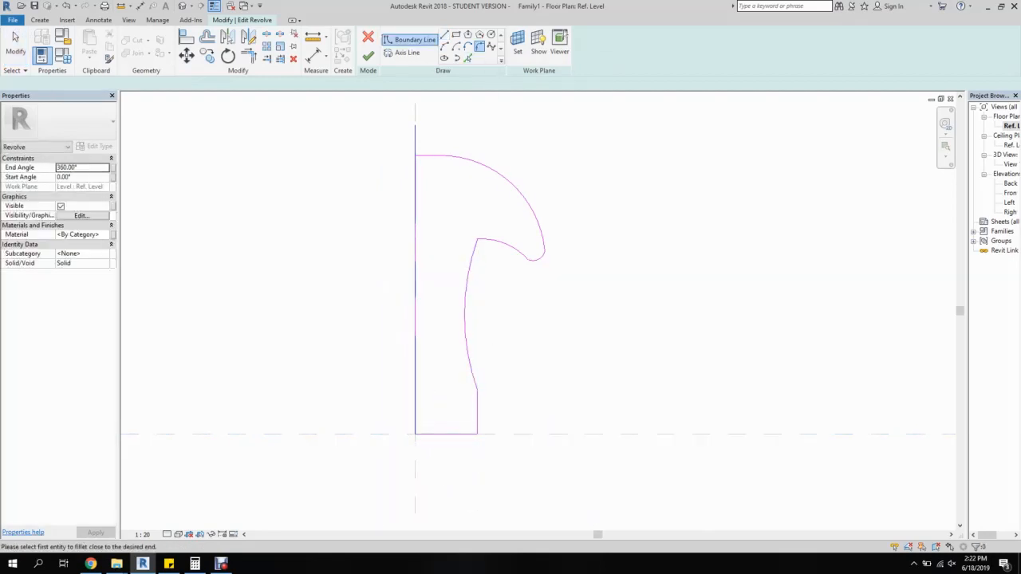
- Blend the stem arc into the short vertical line with a large-radius fillet and delete the leftover vertical line
{"action": "scroll", "coordinate": [472, 380], "scroll_direction": "up", "scroll_amount": 5}
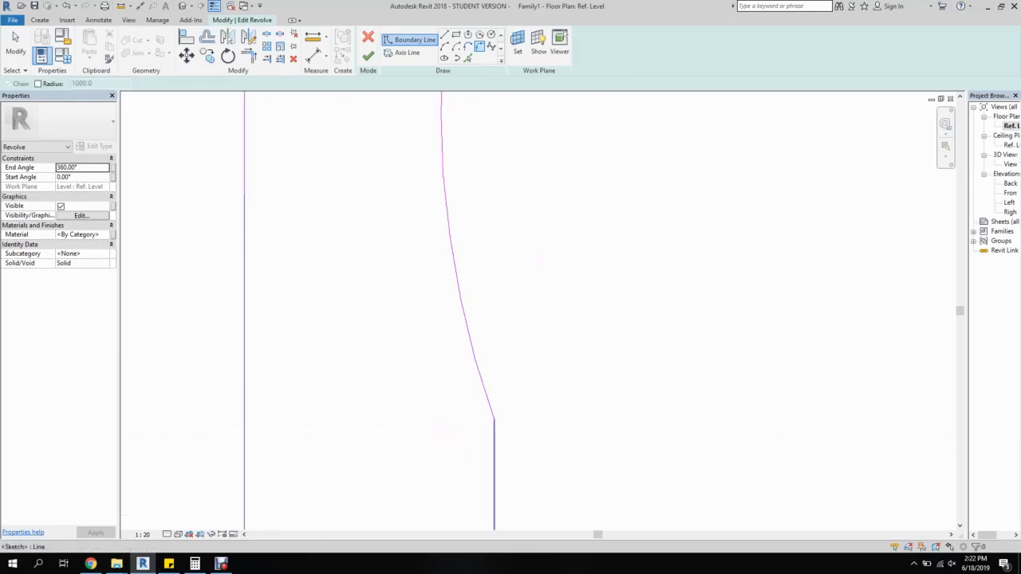
{"action": "left_click", "coordinate": [494, 452]}
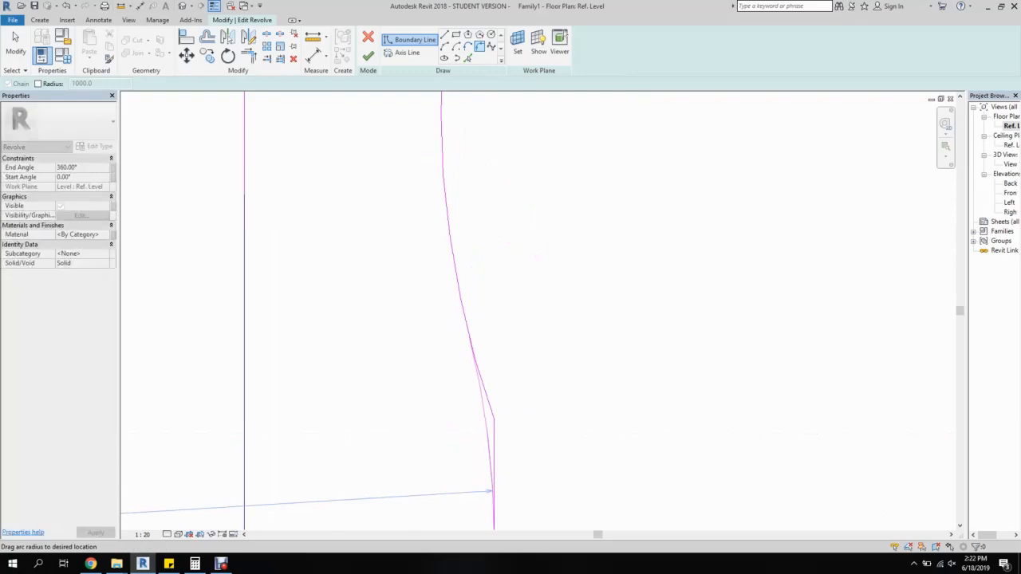
{"action": "left_click", "coordinate": [422, 210]}
{"action": "middle_click_drag", "start_coordinate": [422, 210], "coordinate": [521, 191]}
{"action": "key", "text": "Escape"}
{"action": "key", "text": "Escape"}
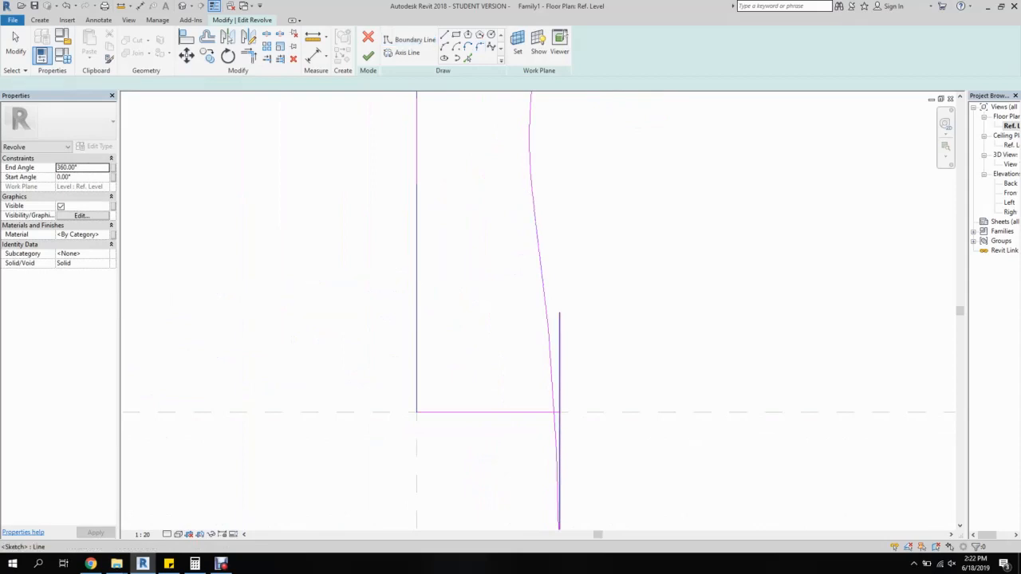
{"action": "left_click", "coordinate": [559, 375]}
{"action": "key", "text": "Delete"}
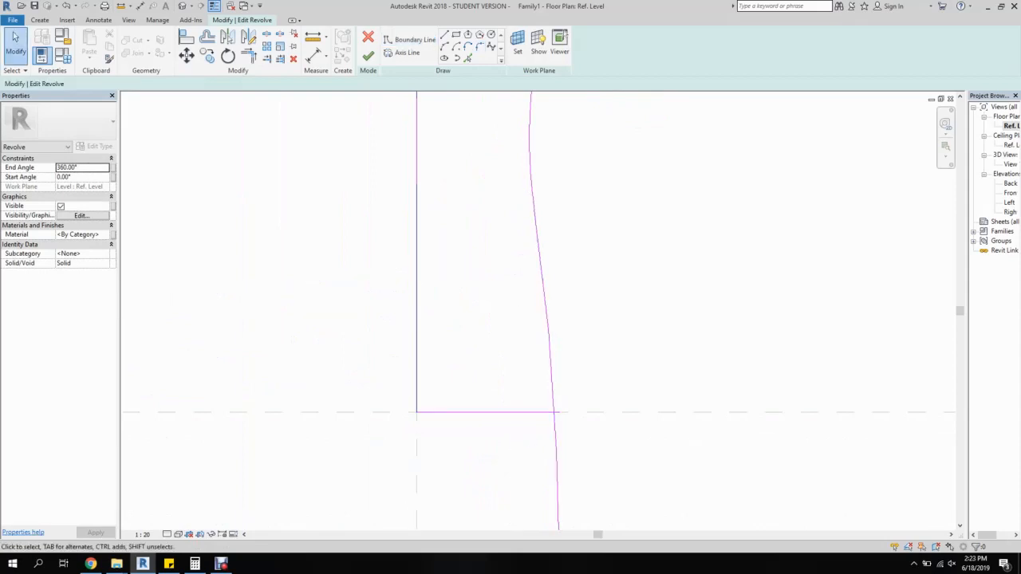
- Fillet the corner between the base line and the stem curve at a radius of about 85 and finish the revolve sketch
{"action": "left_click", "coordinate": [479, 46]}
{"action": "left_click", "coordinate": [520, 413]}
{"action": "left_click", "coordinate": [551, 370]}
{"action": "left_click", "coordinate": [547, 369]}
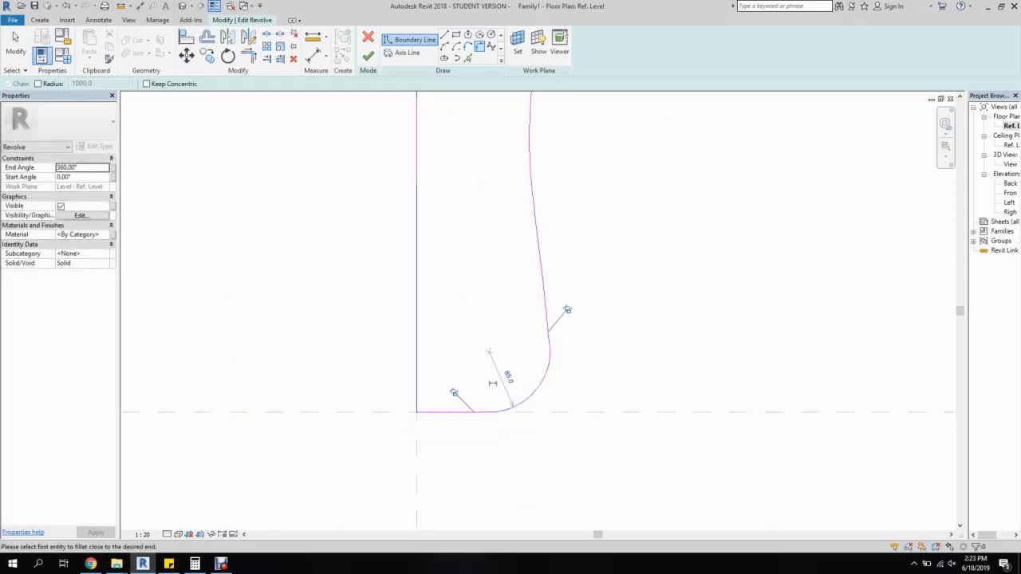
{"action": "left_click", "coordinate": [367, 55]}
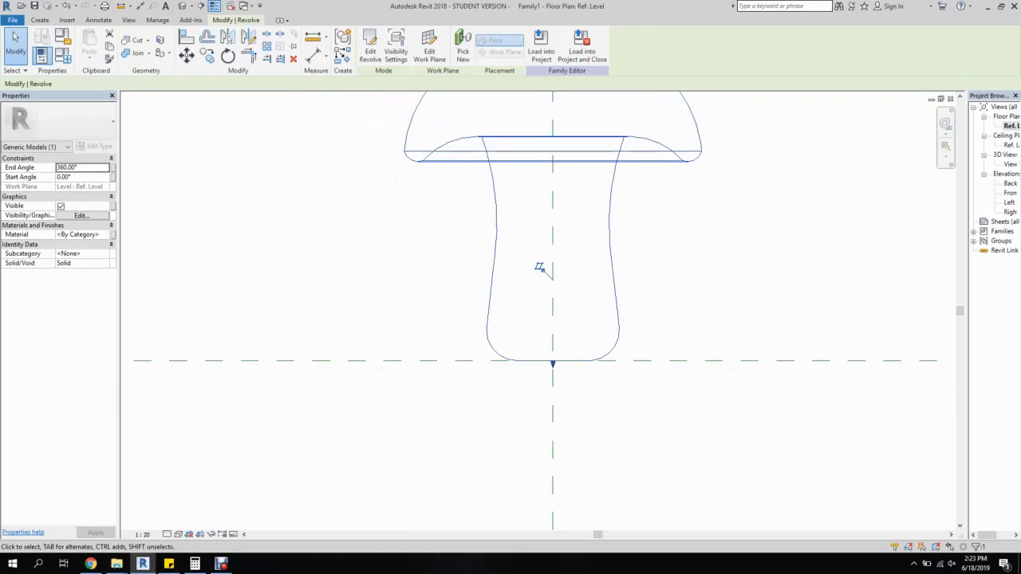
{"action": "left_click", "coordinate": [14, 42]}
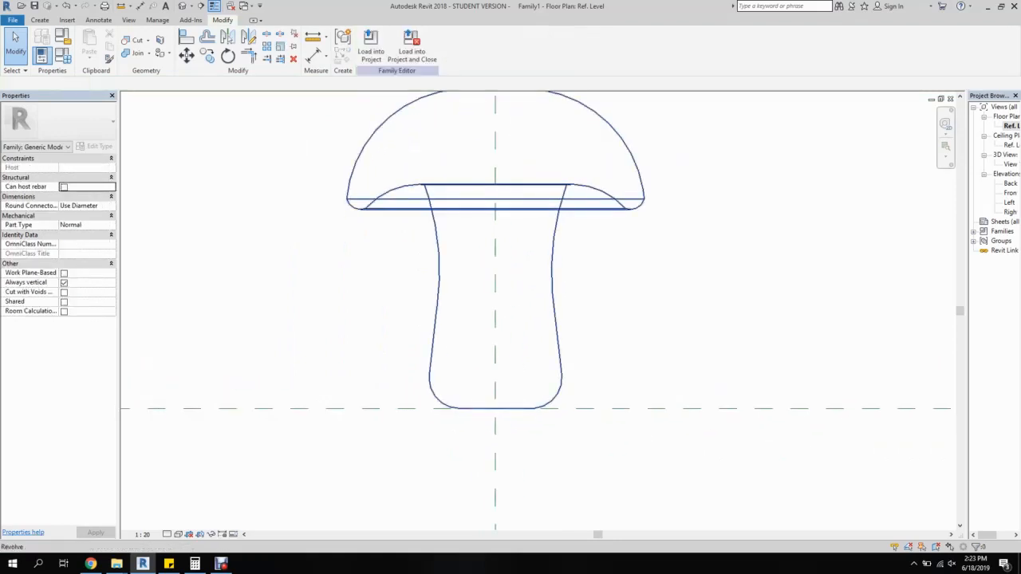
- Reopen the revolve sketch and draw a horizontal line about 55 long outward from the inner end of the cap's rim arc
{"action": "double_click", "coordinate": [467, 220]}
{"action": "scroll", "coordinate": [645, 202], "scroll_direction": "up", "scroll_amount": 5}
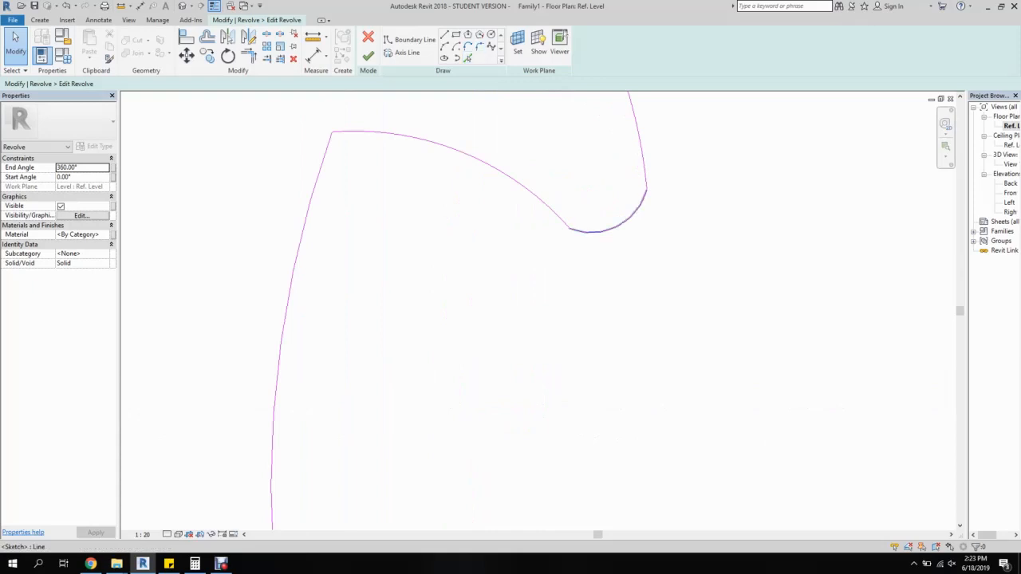
{"action": "left_click", "coordinate": [606, 230]}
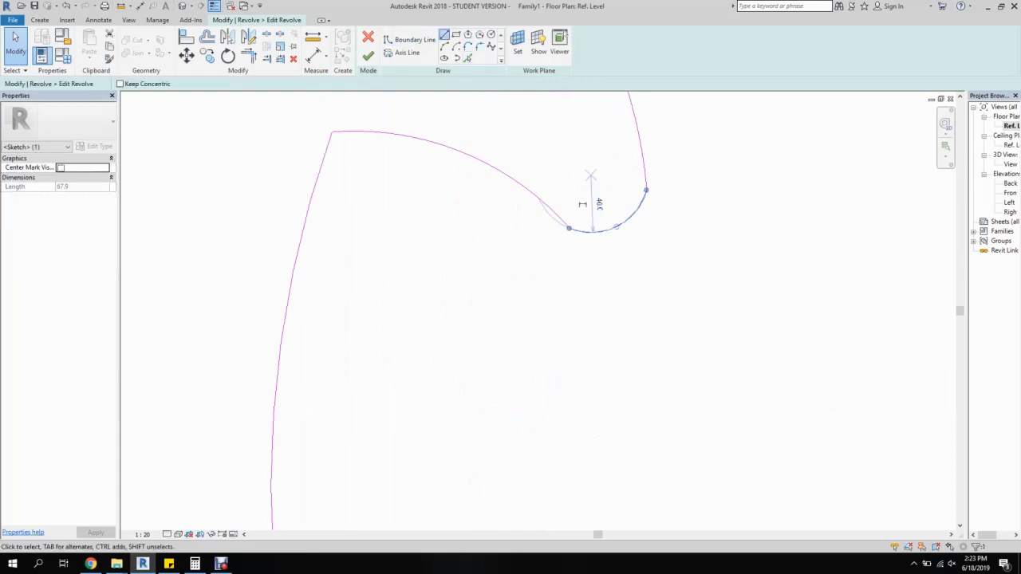
{"action": "key", "text": "l"}
{"action": "key", "text": "i"}
{"action": "left_click", "coordinate": [570, 228]}
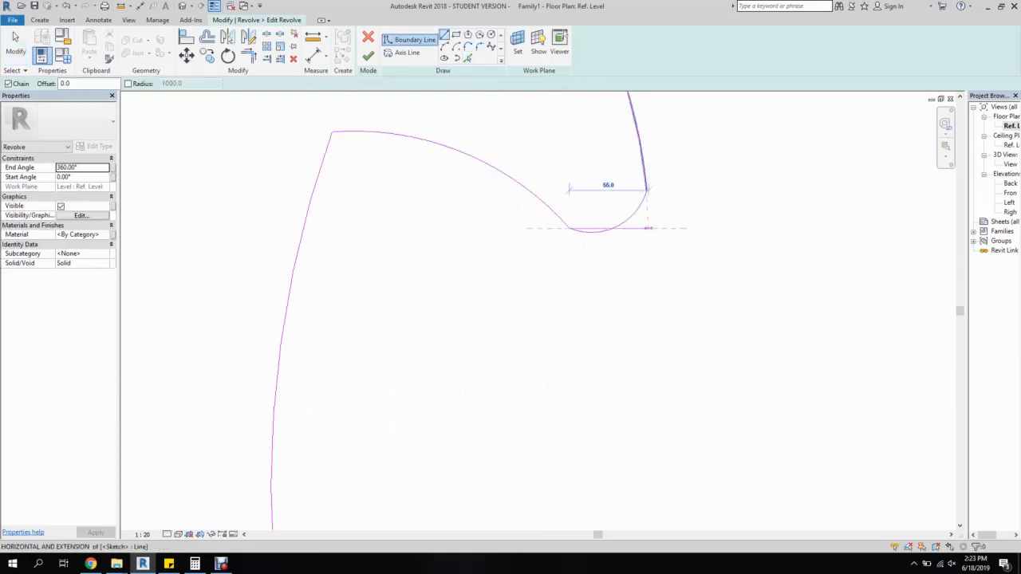
{"action": "left_click", "coordinate": [648, 228]}
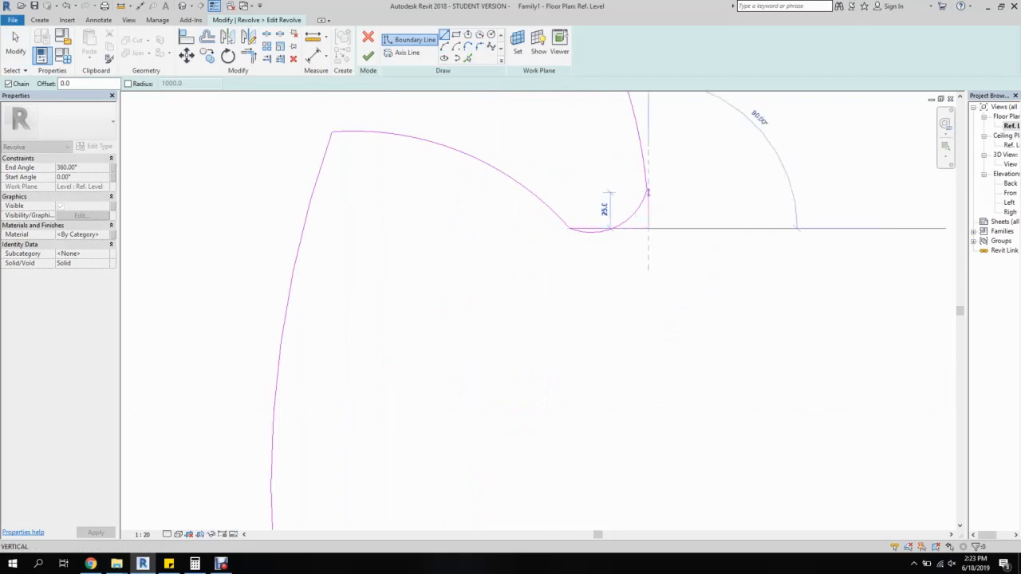
{"action": "key", "text": "Escape"}
{"action": "key", "text": "Escape"}
- Delete the rounded arc at the cap's rim
{"action": "left_click", "coordinate": [609, 229]}
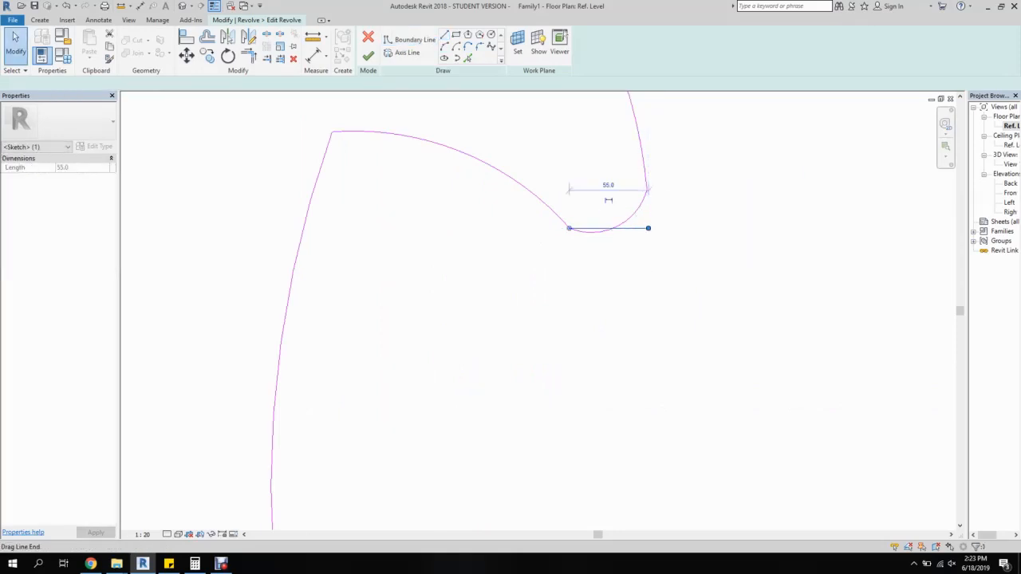
{"action": "left_click", "coordinate": [619, 225]}
{"action": "key", "text": "Delete"}
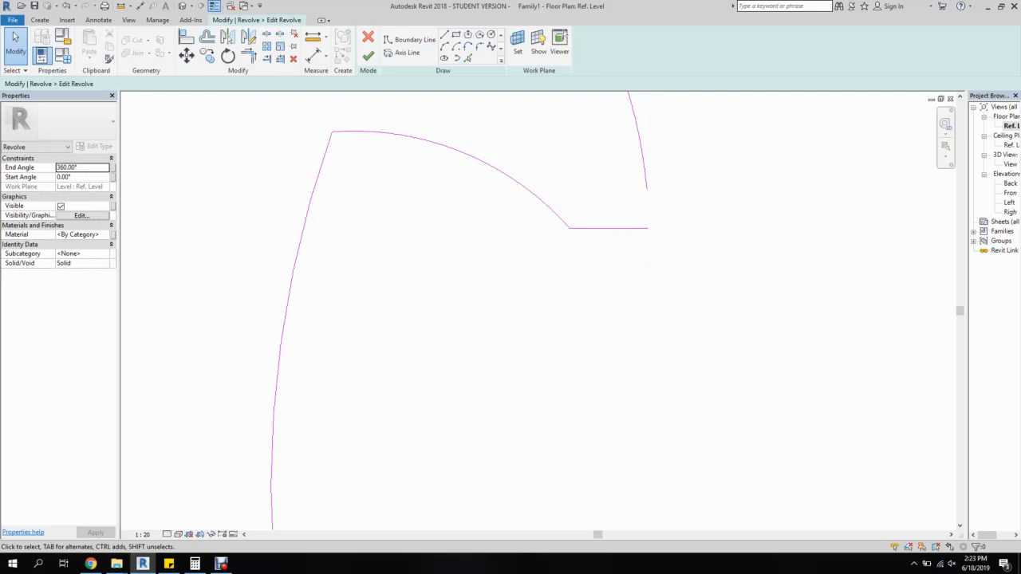
- Fillet the short horizontal line with the cap's outer arc at a radius of about 30 and delete the remaining horizontal line
{"action": "key", "text": "l"}
{"action": "key", "text": "i"}
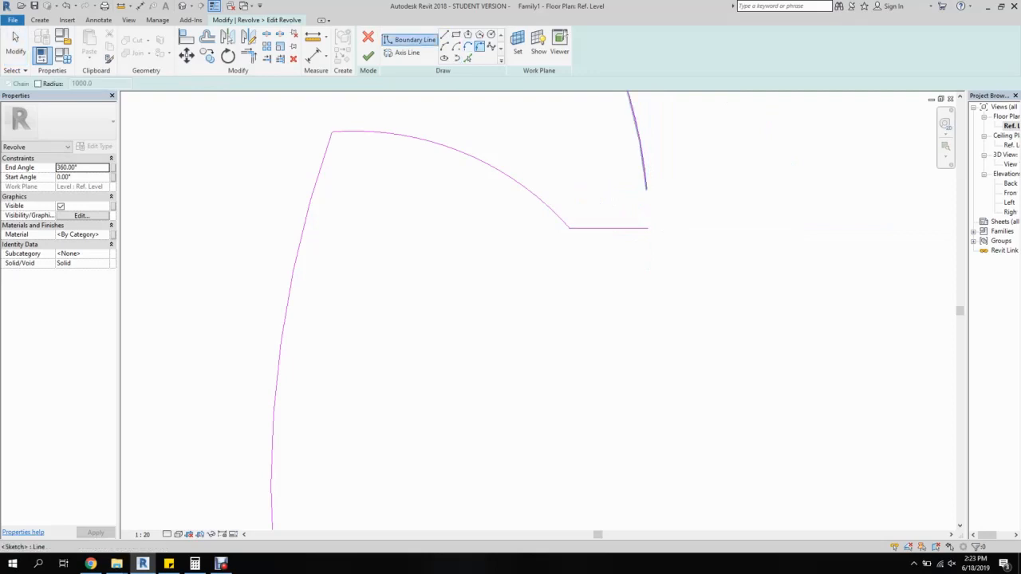
{"action": "left_click", "coordinate": [619, 228]}
{"action": "left_click", "coordinate": [627, 220]}
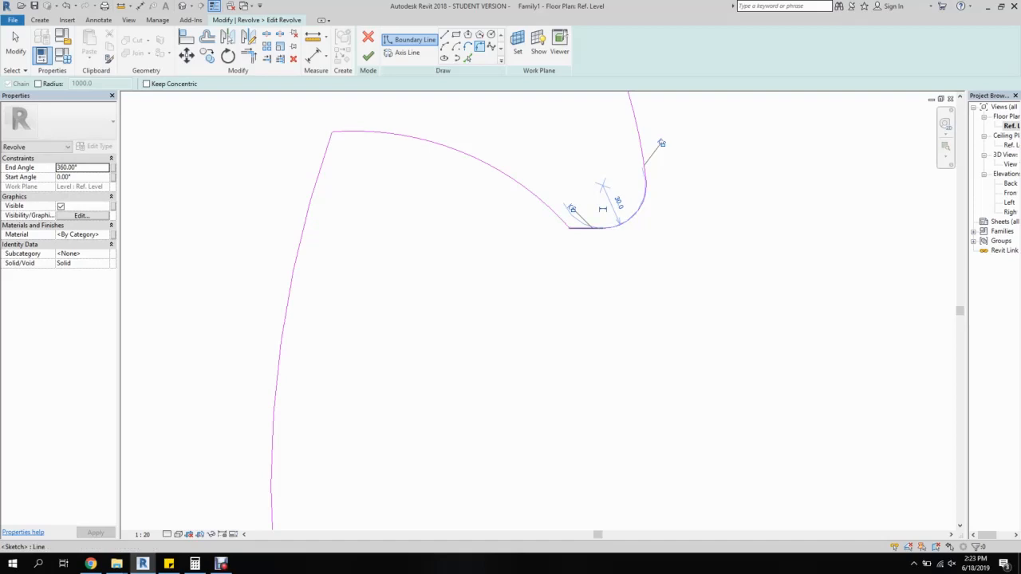
{"action": "key", "text": "Escape"}
{"action": "key", "text": "Escape"}
{"action": "key", "text": "Delete"}
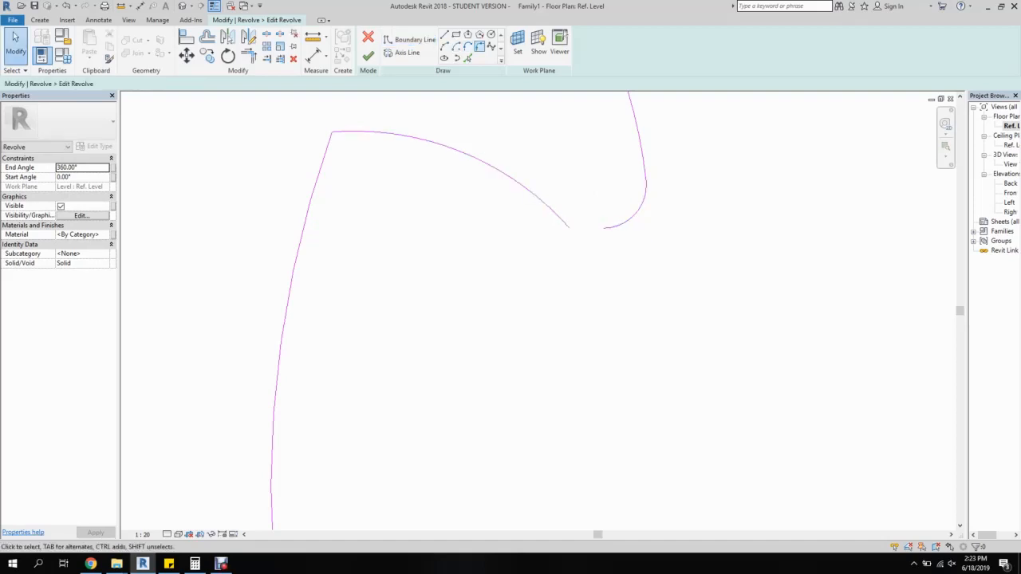
{"action": "left_click", "coordinate": [480, 47]}
{"action": "left_click", "coordinate": [553, 211]}
{"action": "left_click", "coordinate": [627, 217]}
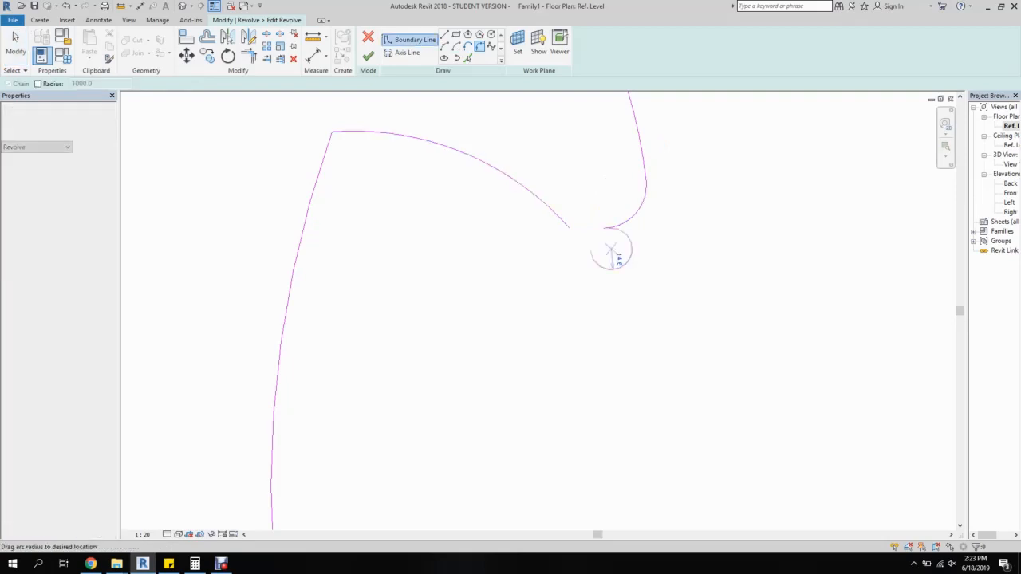
{"action": "key", "text": "Escape"}
{"action": "key", "text": "Escape"}
- Extend the inner end of the new rim arc toward the end of the cap's underside arc
{"action": "left_click", "coordinate": [568, 226]}
{"action": "left_click", "coordinate": [636, 206]}
{"action": "left_click_drag", "start_coordinate": [564, 204], "coordinate": [569, 226]}
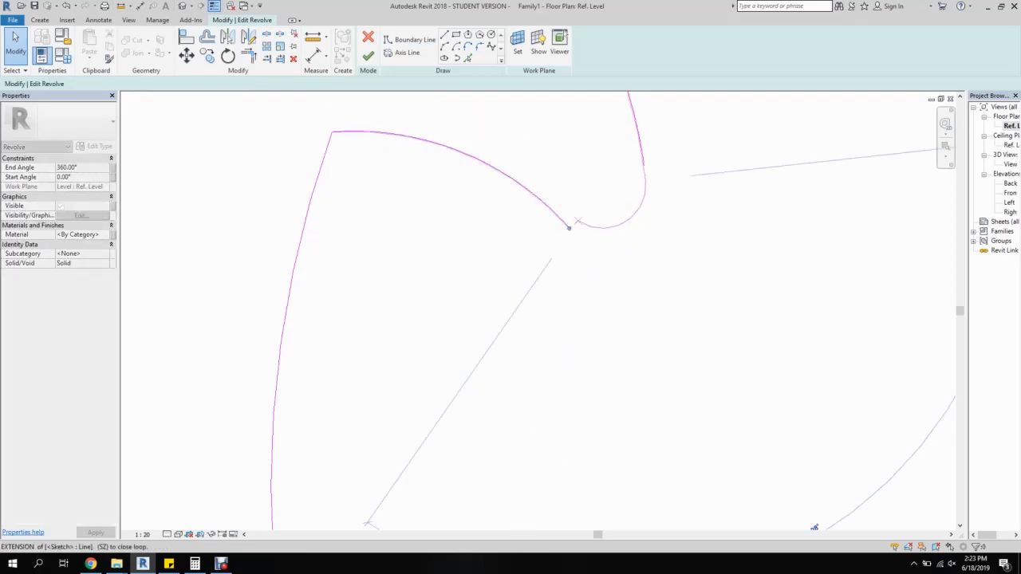
{"action": "key", "text": "Escape"}
- Delete the cap's underside arc between the stem and the rim
{"action": "left_click", "coordinate": [568, 226]}
{"action": "left_click_drag", "start_coordinate": [569, 227], "coordinate": [571, 229]}
{"action": "key", "text": "Delete"}
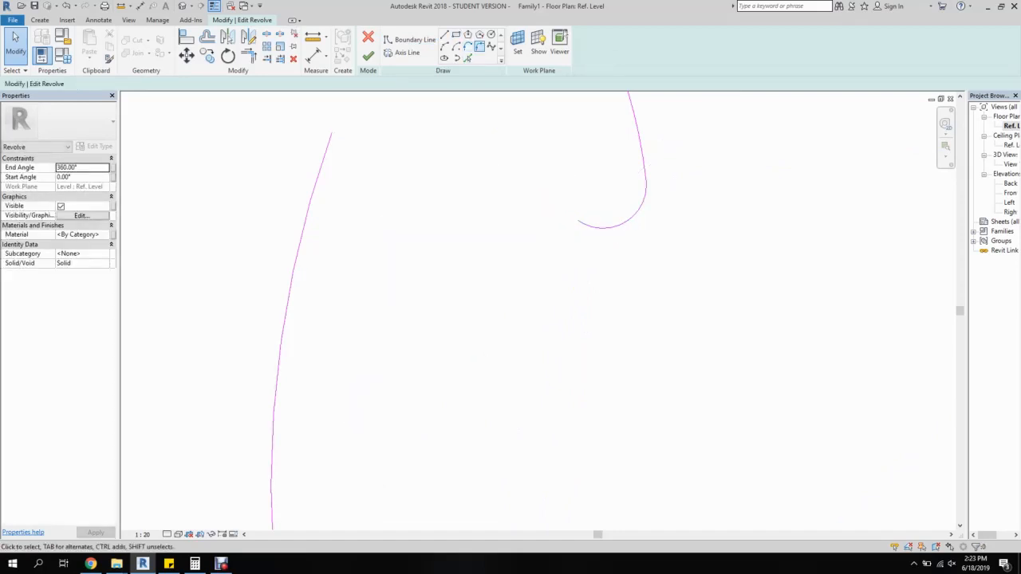
- Draw an arc of about 344 radius from the rim arc's inner end to the stem's upper end and finish the revolve
{"action": "left_click", "coordinate": [444, 46]}
{"action": "left_click", "coordinate": [577, 221]}
{"action": "left_click", "coordinate": [331, 133]}
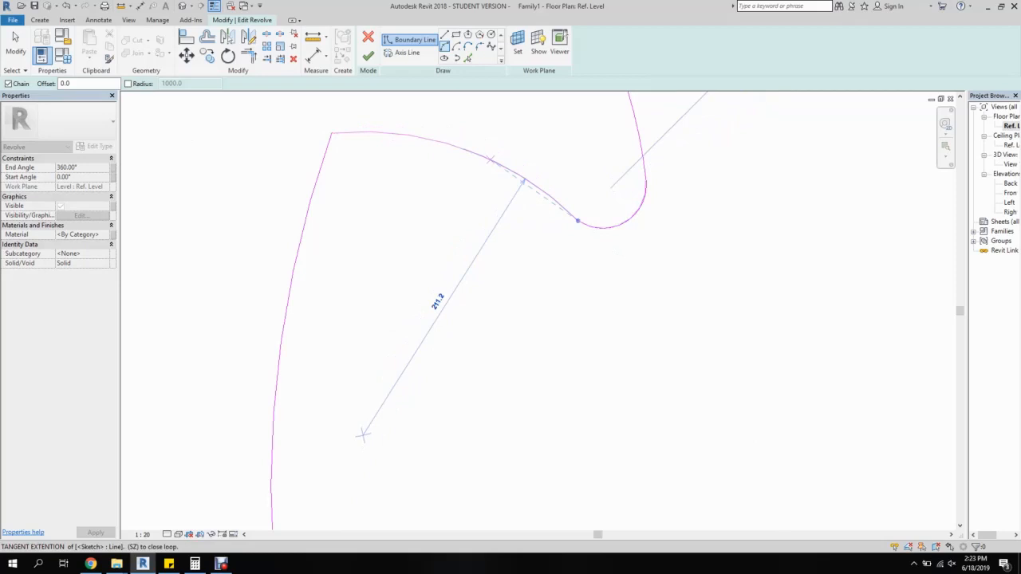
{"action": "left_click", "coordinate": [483, 170]}
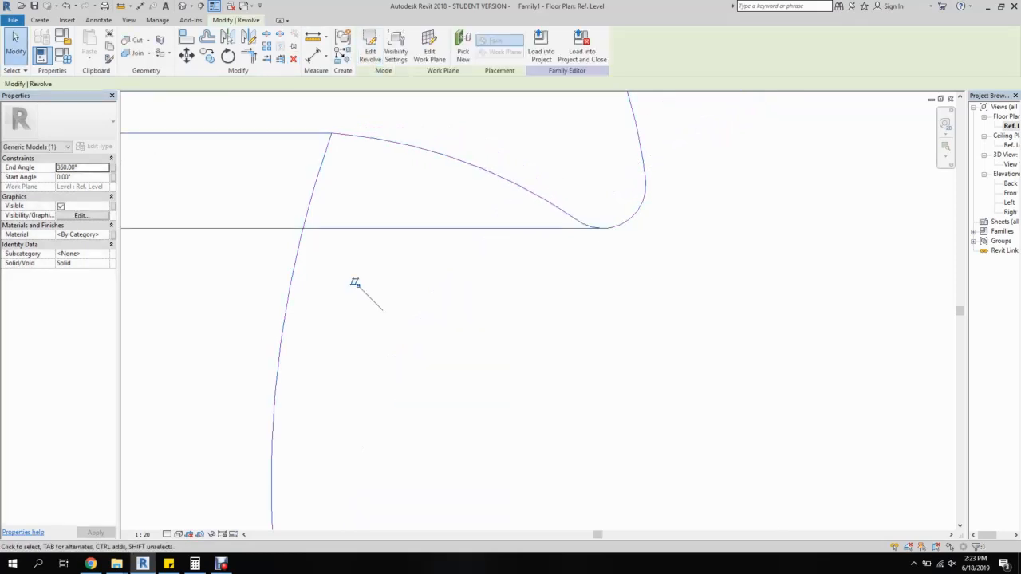
{"action": "scroll", "coordinate": [611, 316], "scroll_direction": "down", "scroll_amount": 3}
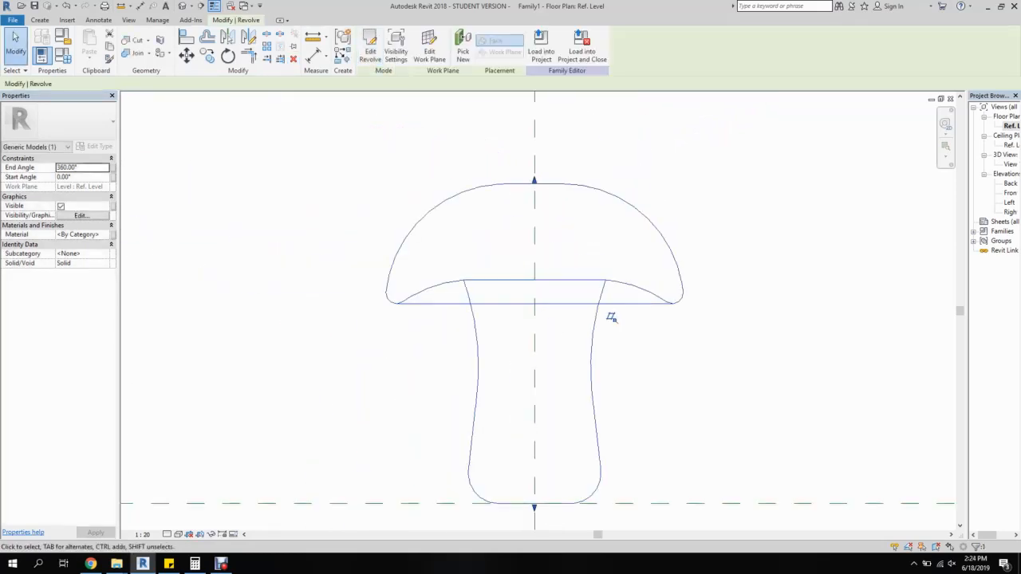
{"action": "scroll", "coordinate": [606, 303], "scroll_direction": "down", "scroll_amount": 1}
{"action": "middle_click_drag", "start_coordinate": [606, 302], "coordinate": [592, 229]}
{"action": "key", "text": "Escape"}
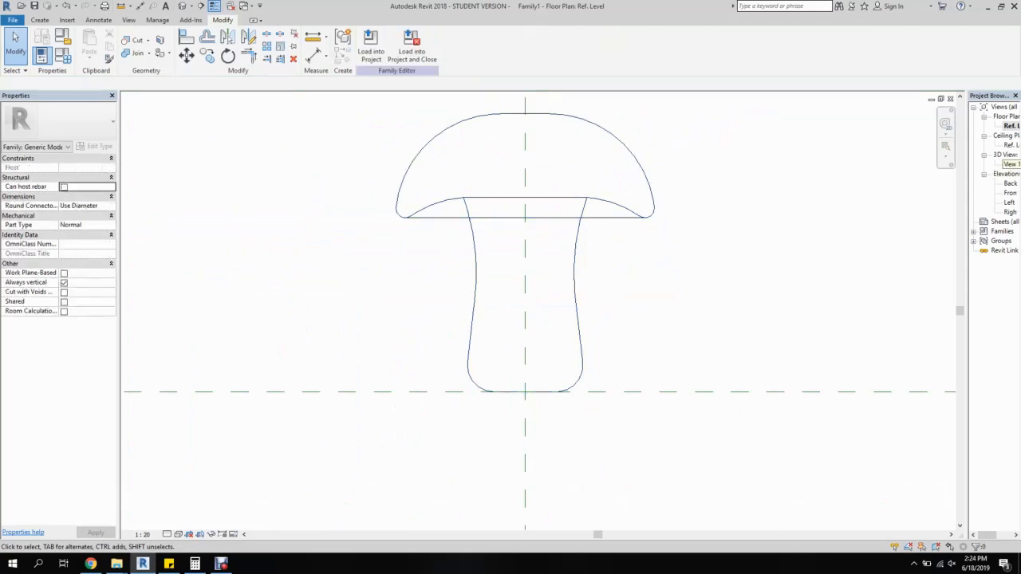
- Open the 3D view, display the mushroom with shaded surfaces and orient it to the top view
{"action": "double_click", "coordinate": [1010, 164]}
{"action": "middle_click_drag", "start_coordinate": [327, 255], "coordinate": [527, 287]}
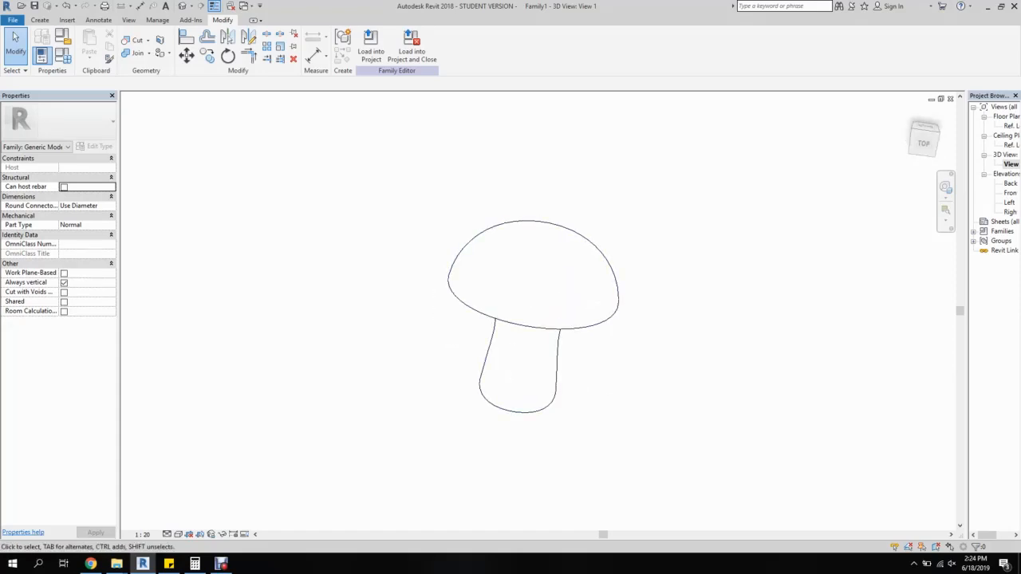
{"action": "left_click", "coordinate": [178, 533]}
{"action": "left_click", "coordinate": [209, 512]}
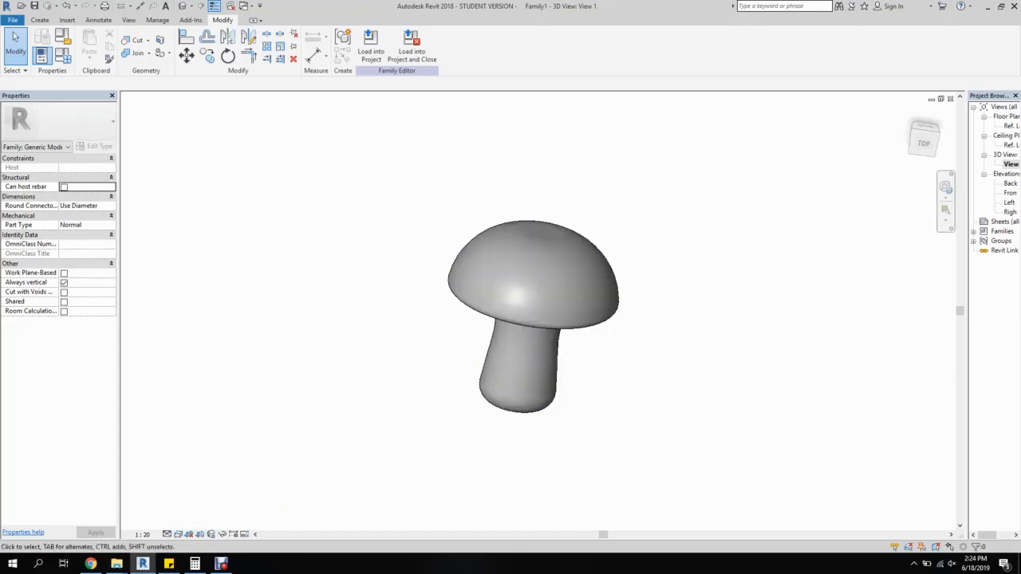
{"action": "left_click", "coordinate": [923, 142]}
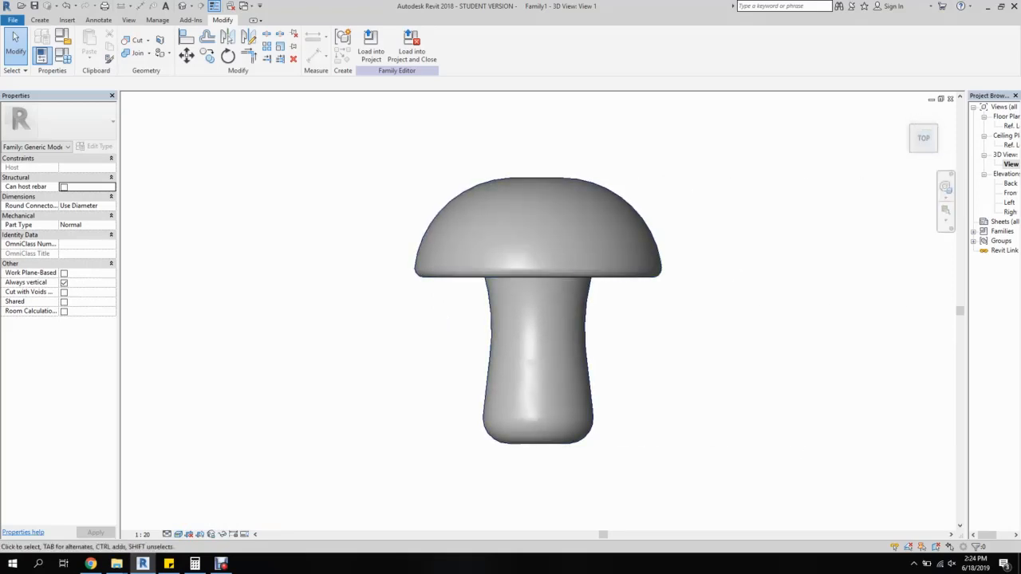
- Open the mushroom revolve's sketch for editing in the Ref. Level floor plan
{"action": "left_click", "coordinate": [591, 276]}
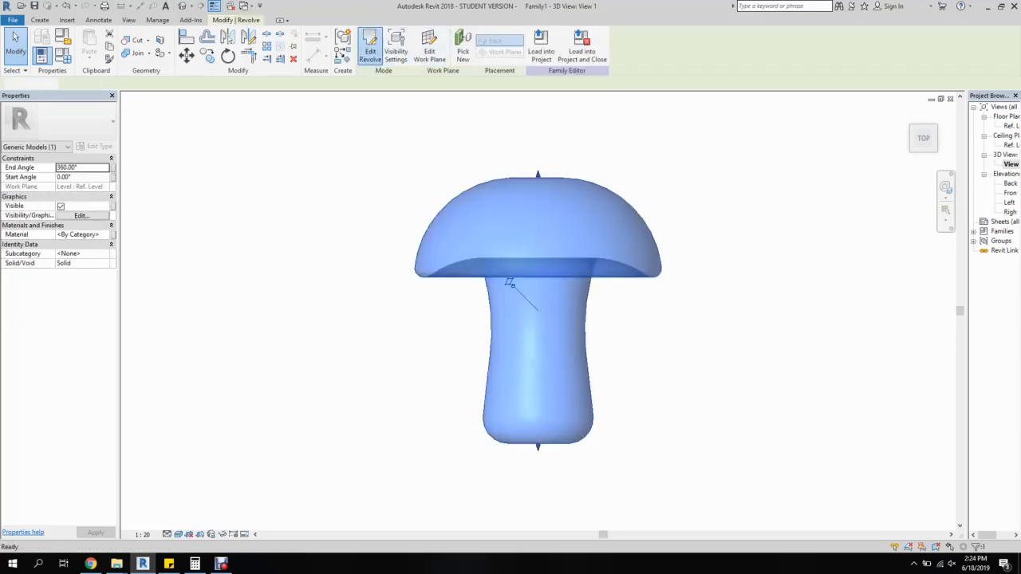
{"action": "left_click", "coordinate": [371, 47]}
{"action": "double_click", "coordinate": [1011, 126]}
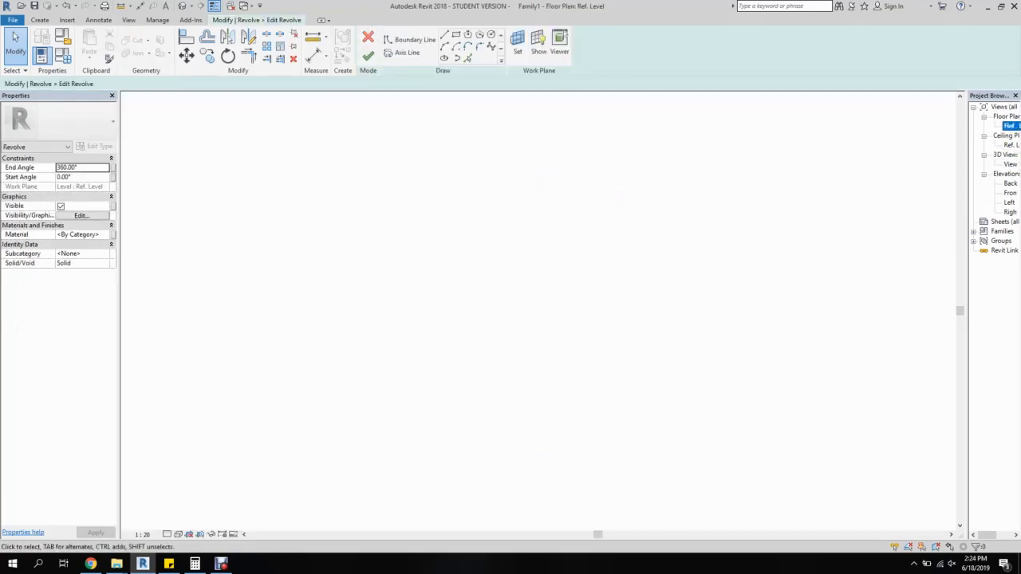
{"action": "scroll", "coordinate": [546, 180], "scroll_direction": "up", "scroll_amount": 3}
{"action": "scroll", "coordinate": [591, 213], "scroll_direction": "up", "scroll_amount": 3}
{"action": "scroll", "coordinate": [654, 257], "scroll_direction": "down", "scroll_amount": 2}
{"action": "middle_click_drag", "start_coordinate": [654, 257], "coordinate": [425, 193]}
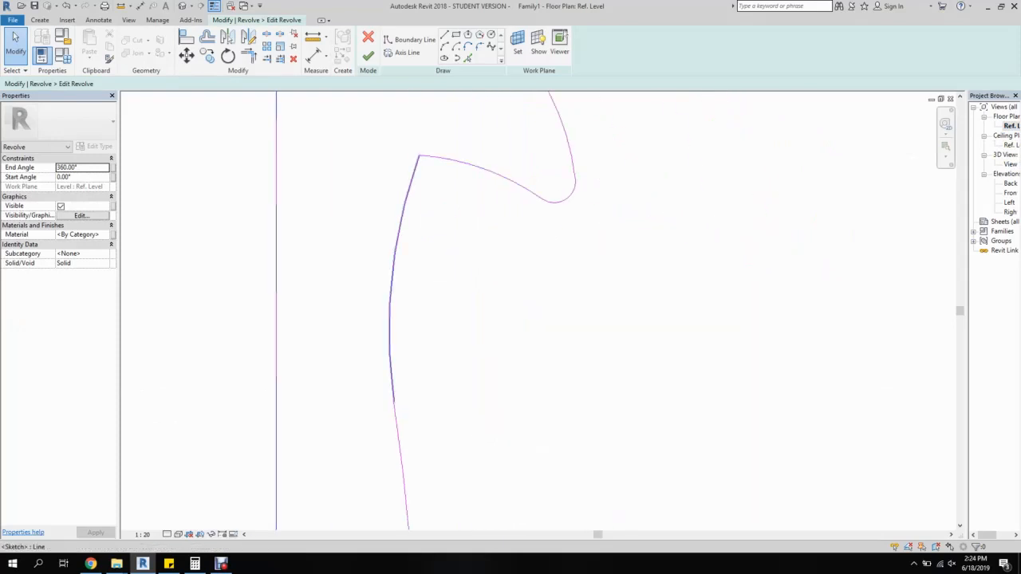
- Draw a shallow boundary arc from the junction of stem and cap underside to the vertical centre line
{"action": "left_click", "coordinate": [510, 183]}
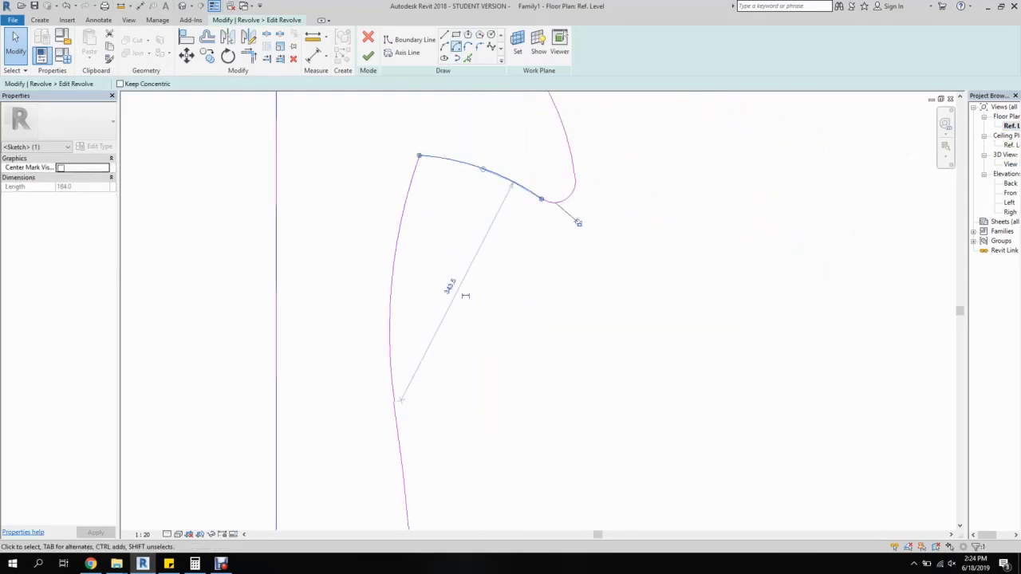
{"action": "left_click", "coordinate": [445, 46]}
{"action": "left_click", "coordinate": [419, 156]}
{"action": "left_click", "coordinate": [273, 170]}
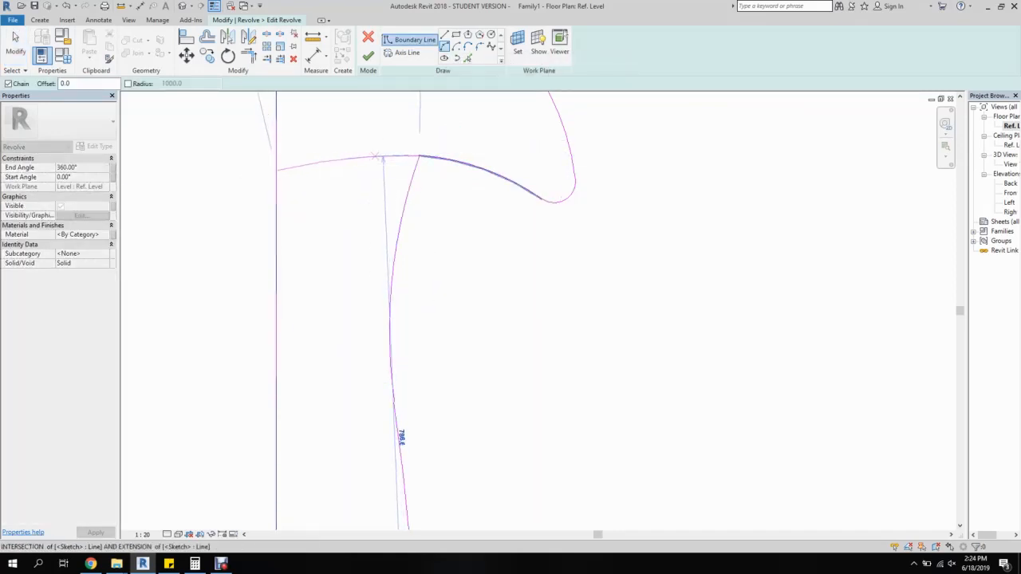
{"action": "left_click", "coordinate": [383, 156]}
{"action": "key", "text": "Escape"}
{"action": "key", "text": "Escape"}
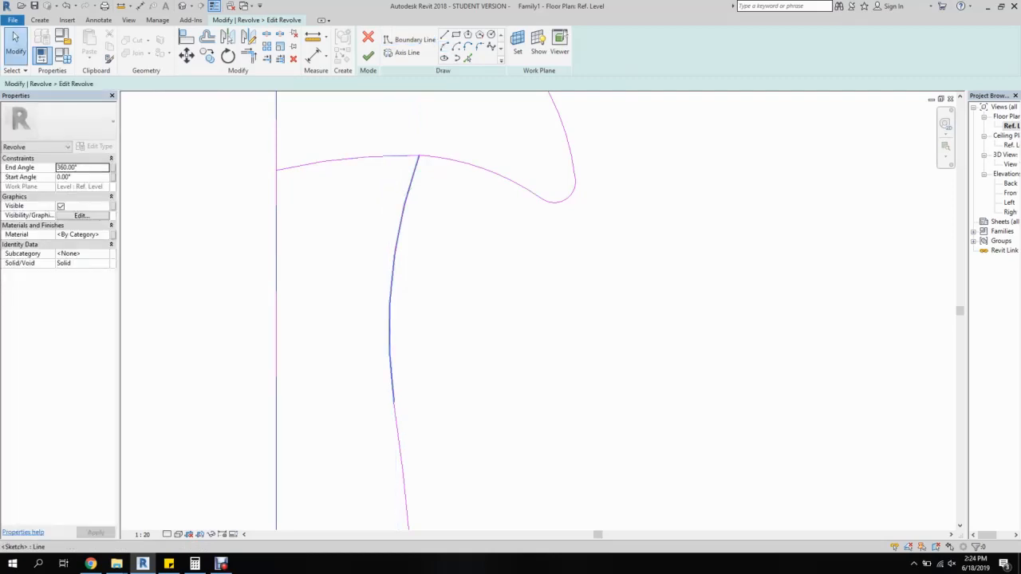
- Delete the stem's outer curve, side line and base segments from the profile, keeping only the cap and the centre line
{"action": "left_click", "coordinate": [391, 358]}
{"action": "key", "text": "Delete"}
{"action": "left_click", "coordinate": [398, 422]}
{"action": "key", "text": "Delete"}
{"action": "scroll", "coordinate": [398, 423], "scroll_direction": "down", "scroll_amount": 2}
{"action": "middle_click_drag", "start_coordinate": [398, 423], "coordinate": [397, 353]}
{"action": "key", "text": "Delete"}
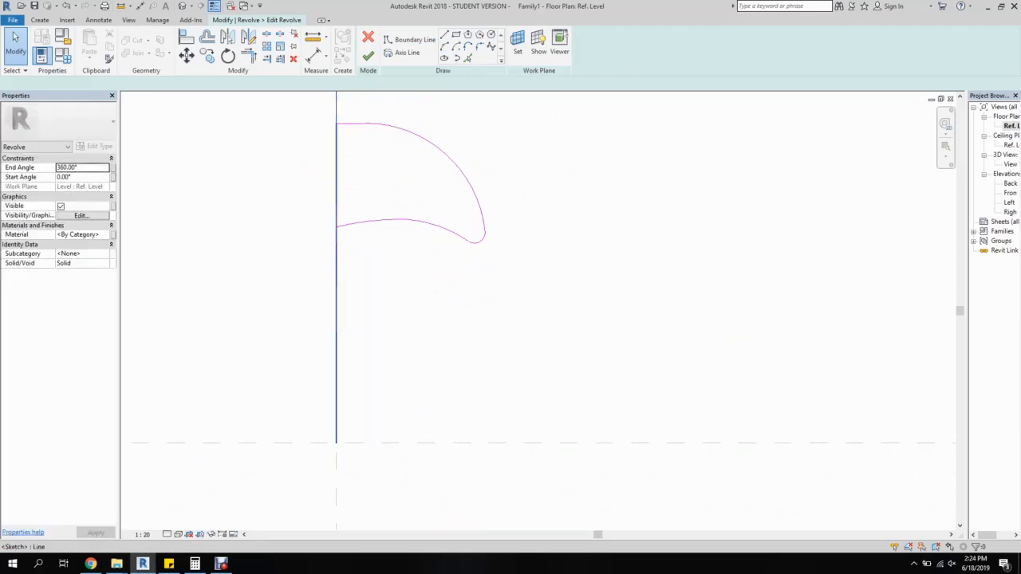
- Shorten the vertical centre boundary line to about 292, ending at the cap's underside arc, and finish the revolve
{"action": "left_click", "coordinate": [336, 436]}
{"action": "left_click_drag", "start_coordinate": [336, 442], "coordinate": [336, 227]}
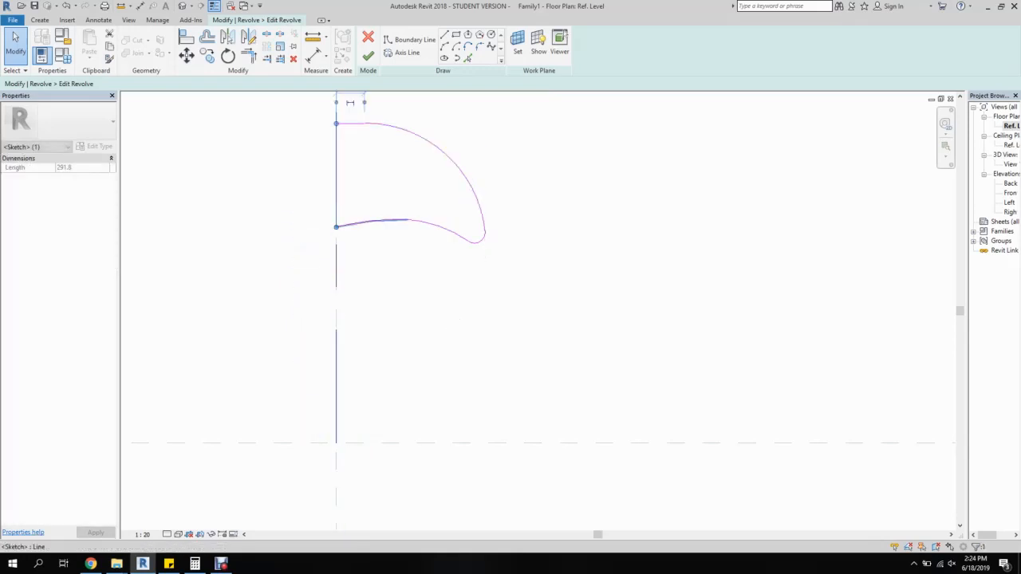
{"action": "left_click", "coordinate": [367, 55]}
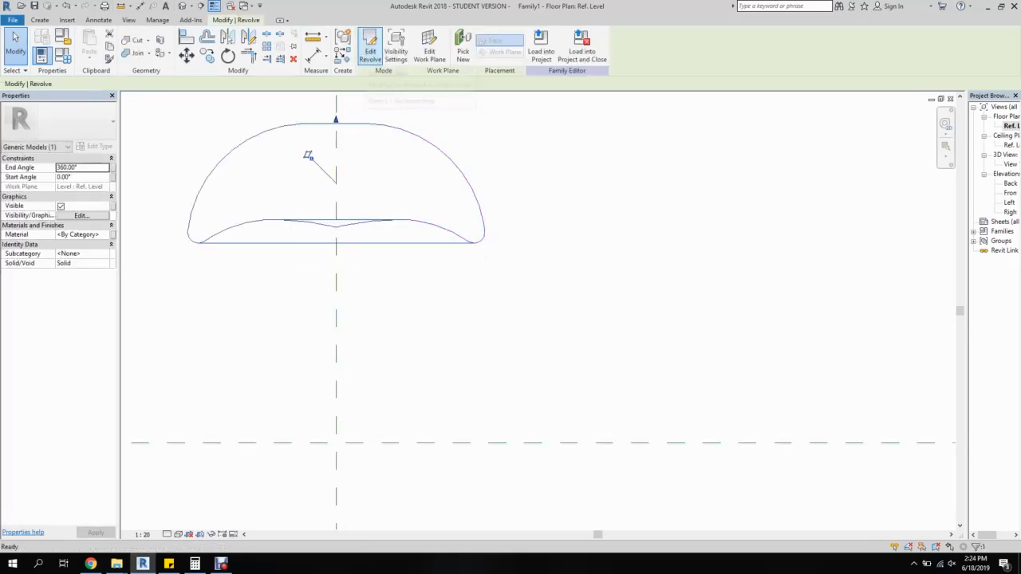
{"action": "key", "text": "Escape"}
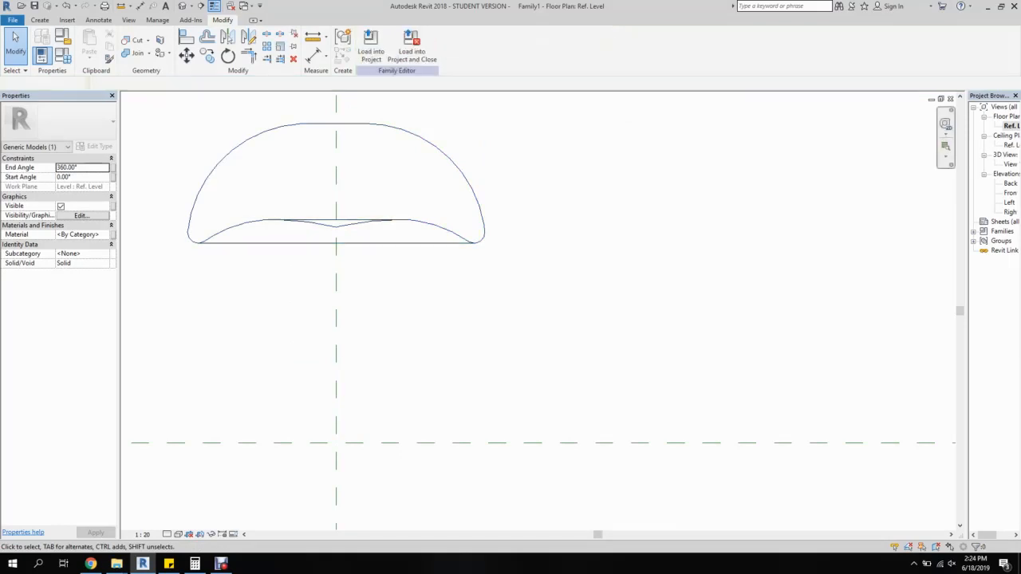
- Examine the cap's underside and side profile in the 3D view
{"action": "double_click", "coordinate": [1010, 164]}
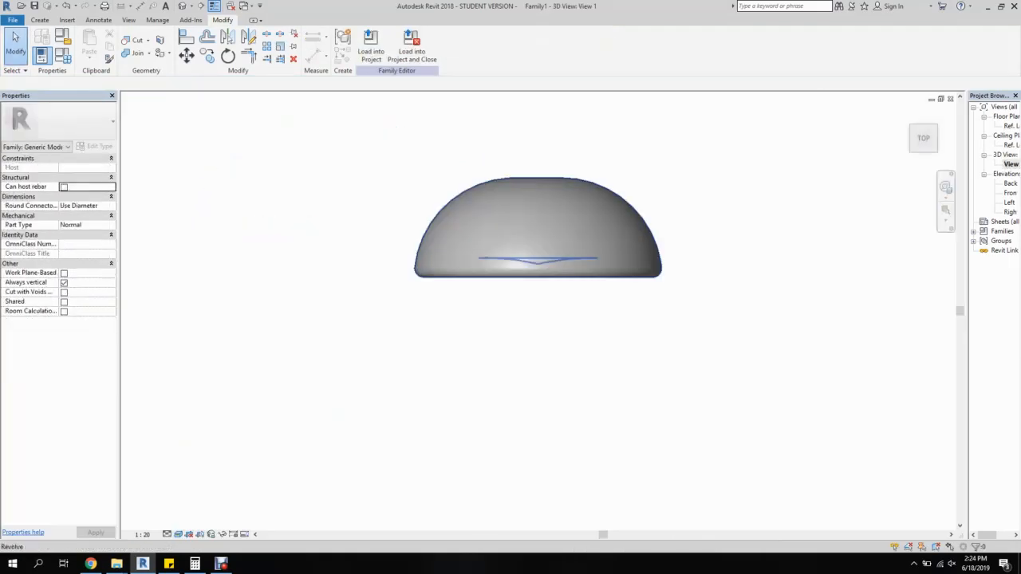
{"action": "scroll", "coordinate": [540, 288], "scroll_direction": "down", "scroll_amount": 3}
{"action": "middle_click_drag", "start_coordinate": [540, 288], "coordinate": [589, 177], "text": "shift"}
{"action": "scroll", "coordinate": [518, 305], "scroll_direction": "up", "scroll_amount": 3}
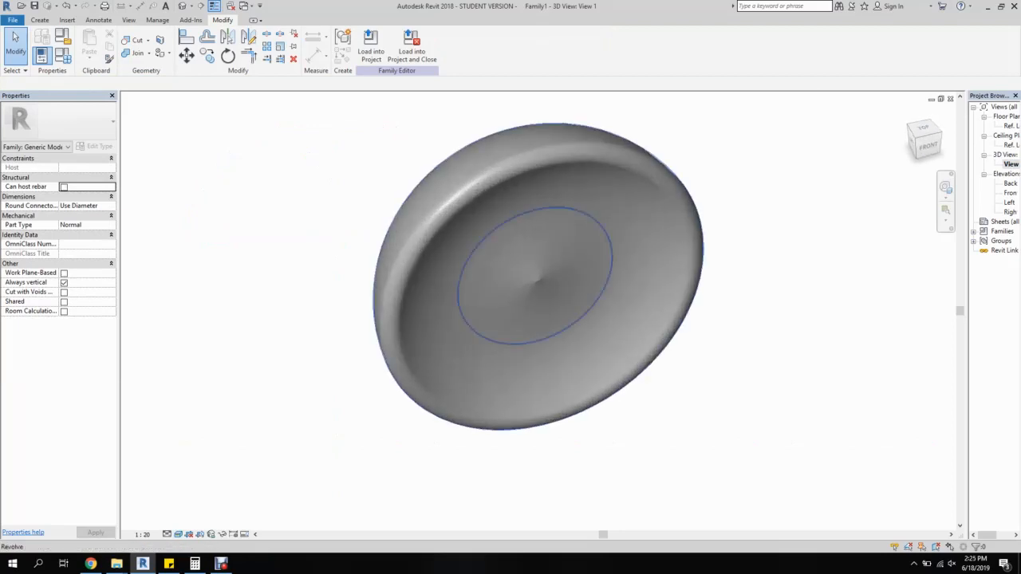
{"action": "middle_click_drag", "start_coordinate": [518, 305], "coordinate": [468, 412], "text": "shift"}
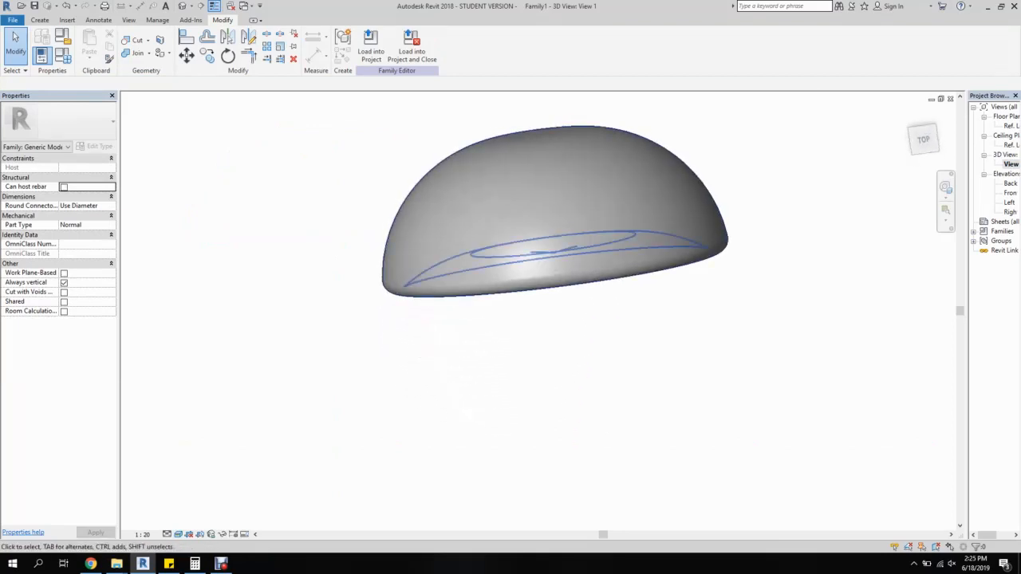
{"action": "scroll", "coordinate": [408, 241], "scroll_direction": "down", "scroll_amount": 3}
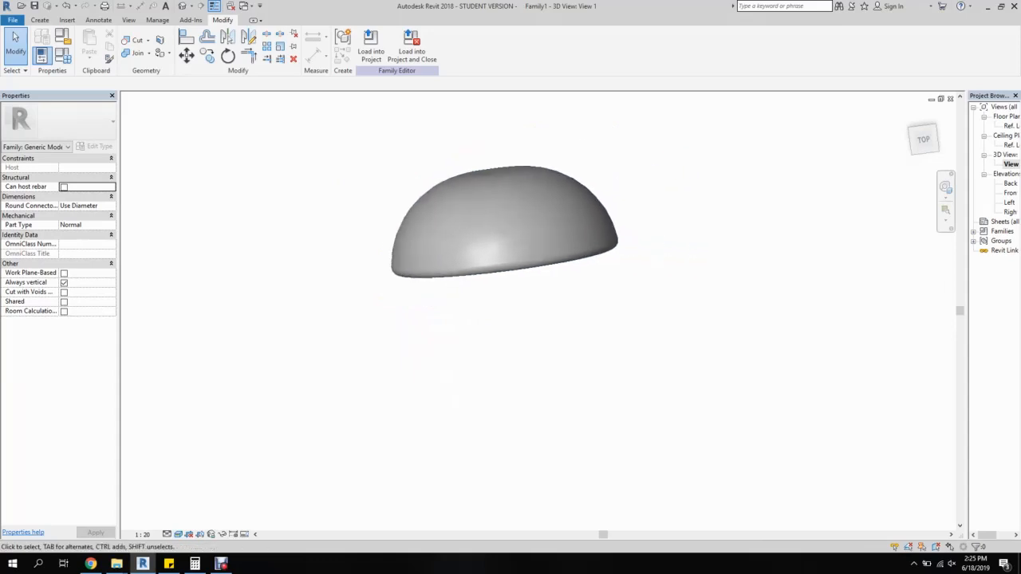
- Start a new revolve in the Ref. Level floor plan and set its work plane to Level : Ref. Level
{"action": "left_click", "coordinate": [39, 20]}
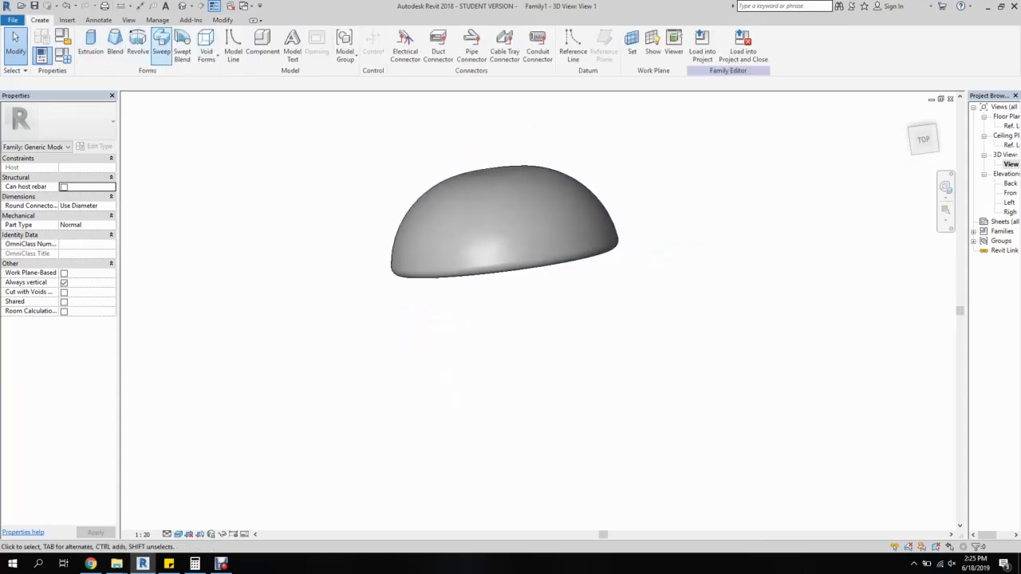
{"action": "left_click", "coordinate": [137, 44]}
{"action": "double_click", "coordinate": [1009, 126]}
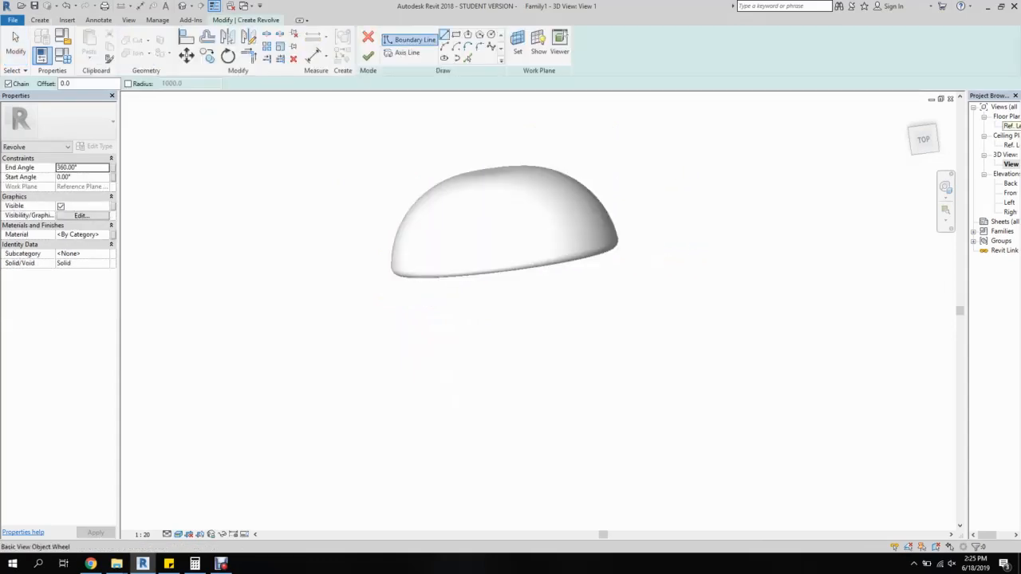
{"action": "middle_click_drag", "start_coordinate": [391, 301], "coordinate": [566, 321]}
{"action": "scroll", "coordinate": [566, 322], "scroll_direction": "up", "scroll_amount": 2}
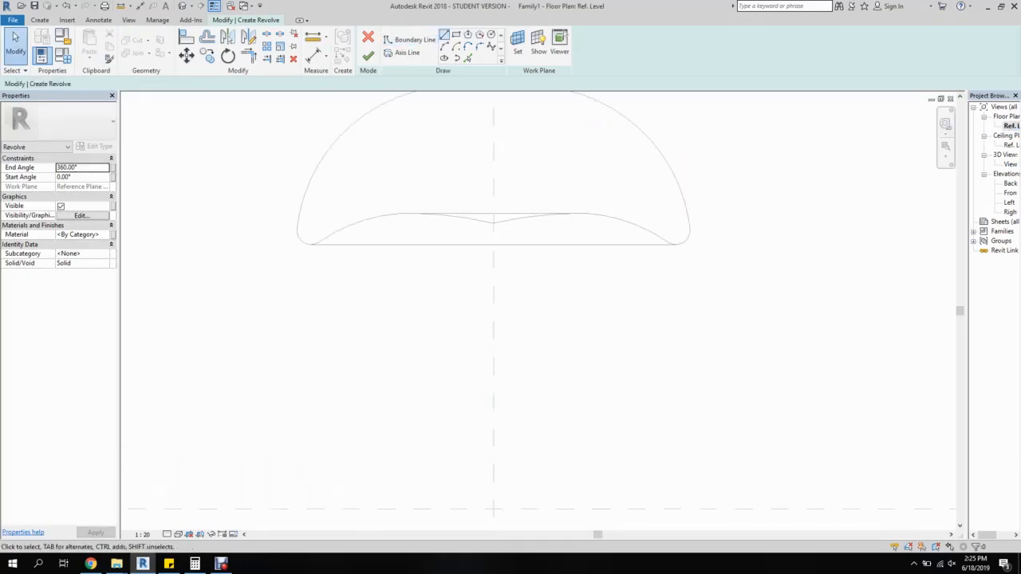
{"action": "left_click", "coordinate": [445, 35]}
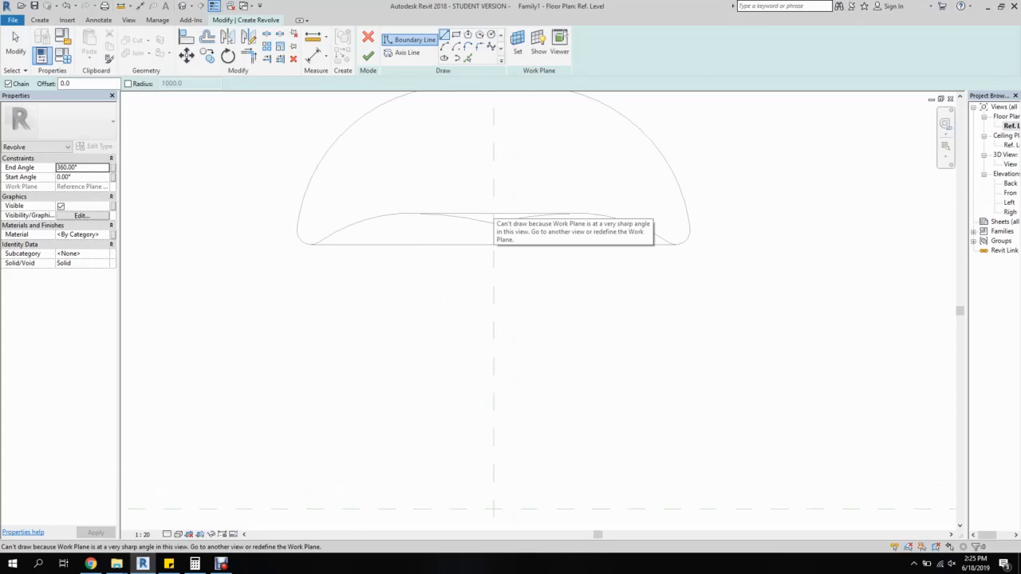
{"action": "left_click", "coordinate": [518, 44]}
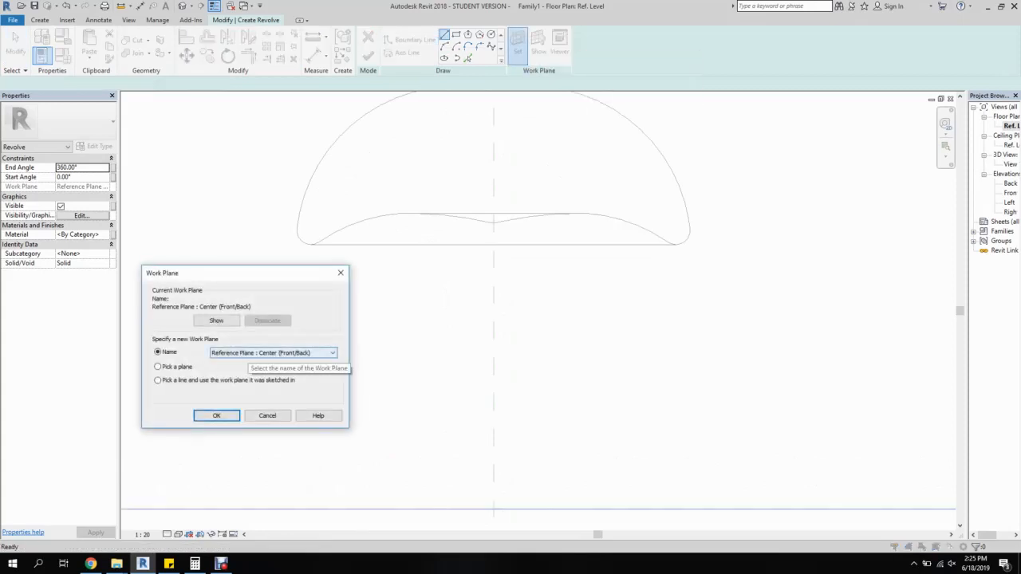
{"action": "left_click", "coordinate": [248, 352]}
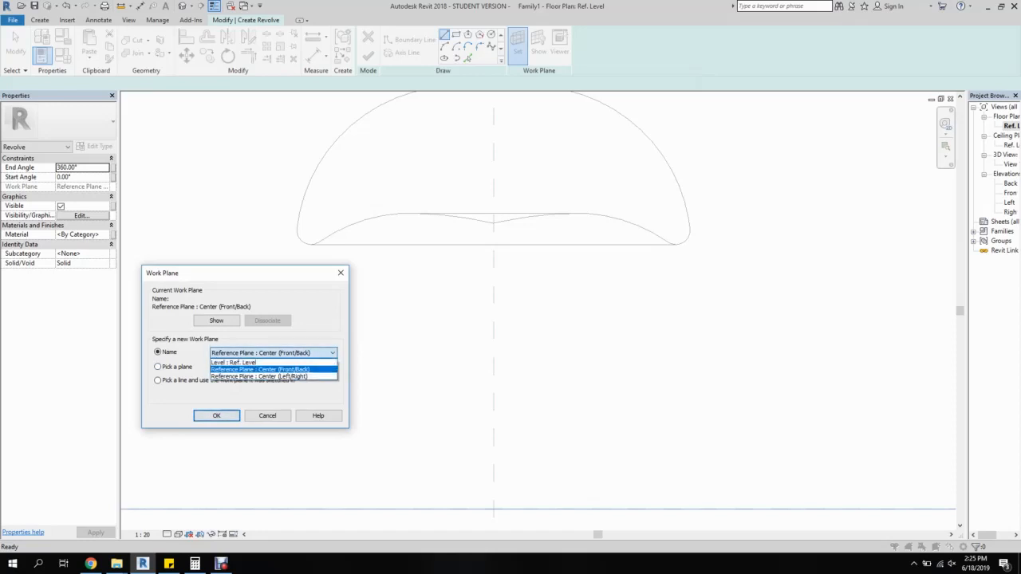
{"action": "left_click", "coordinate": [233, 362]}
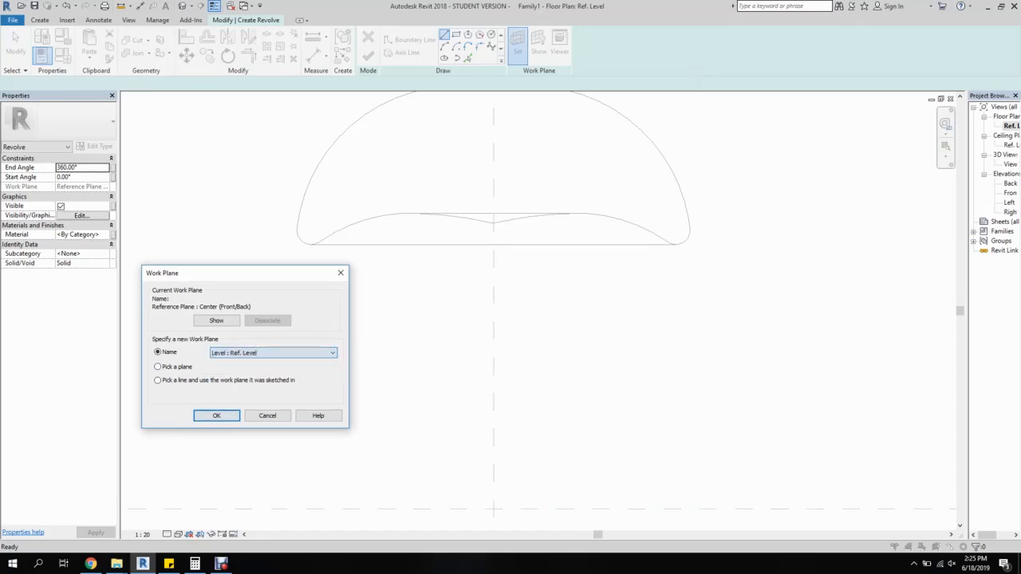
{"action": "left_click", "coordinate": [216, 416]}
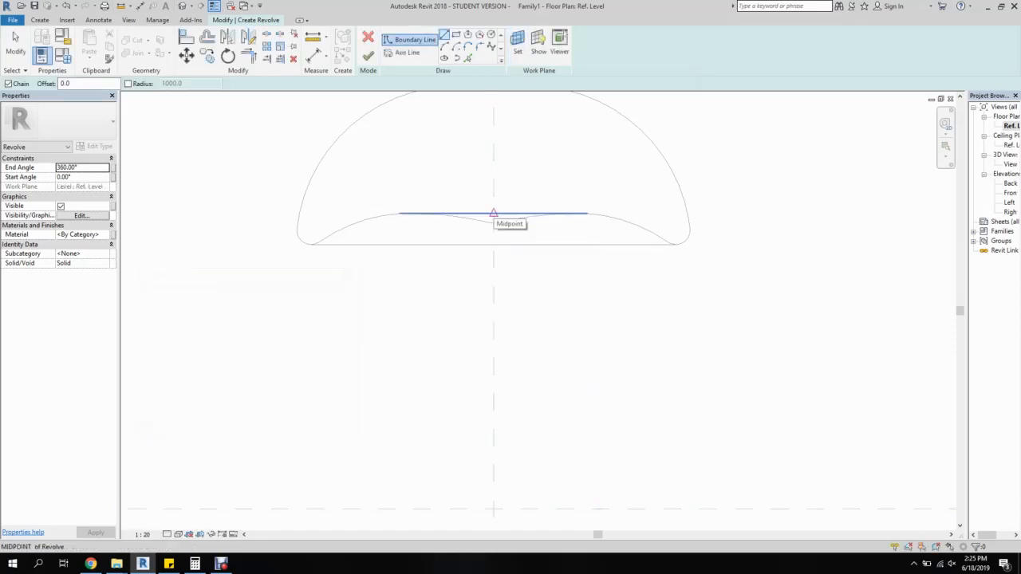
- Draw a closed rectangular stem profile about 629 high from the centre axis, between the cap's underside and the horizontal reference plane
{"action": "left_click", "coordinate": [492, 212]}
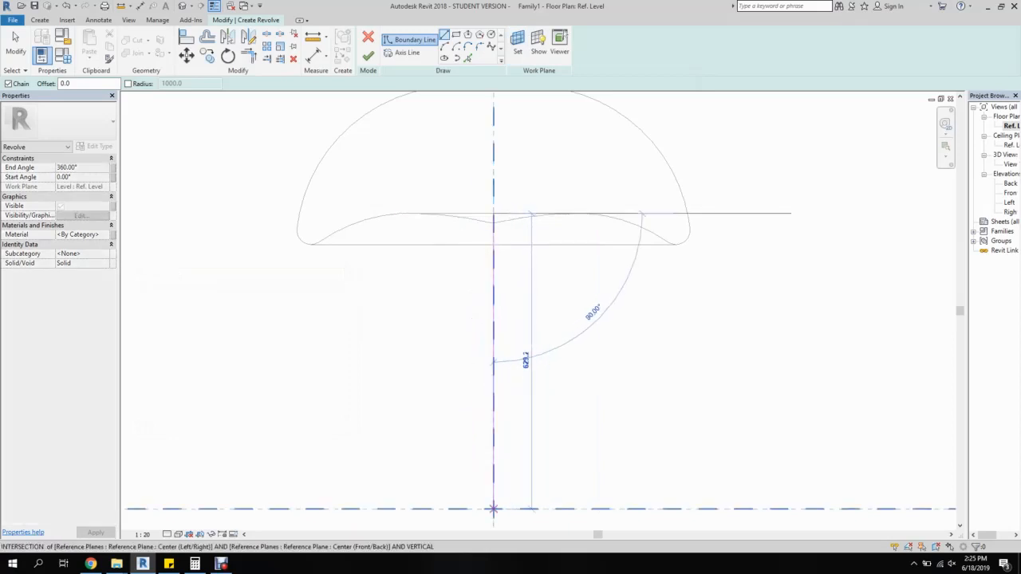
{"action": "left_click", "coordinate": [493, 508]}
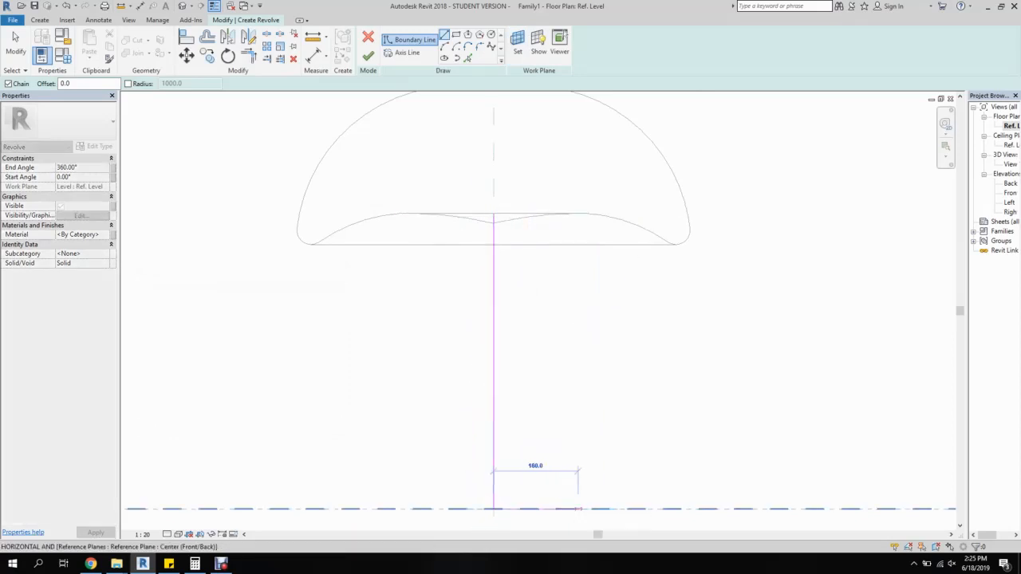
{"action": "left_click", "coordinate": [596, 508]}
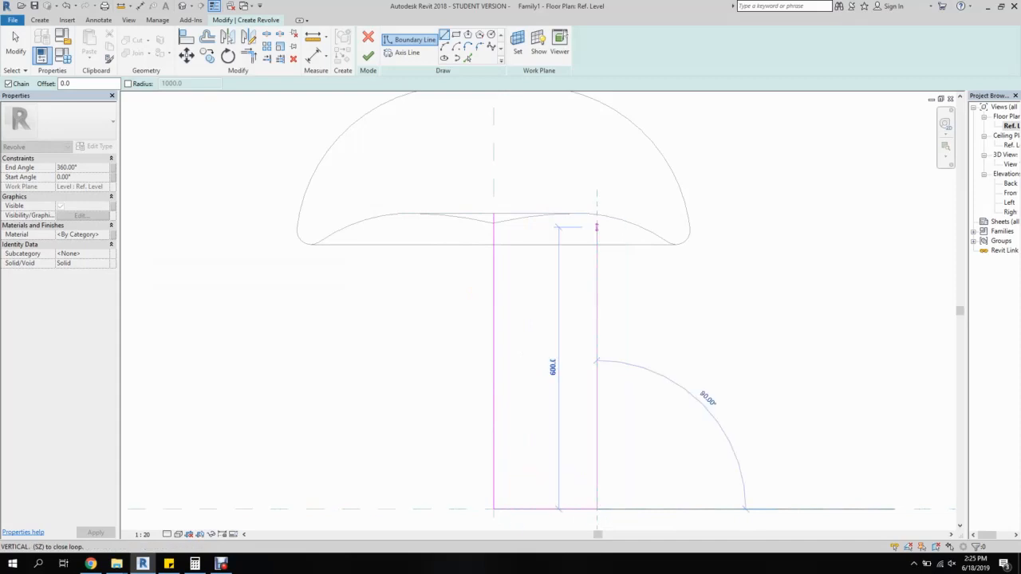
{"action": "left_click", "coordinate": [597, 213]}
{"action": "left_click", "coordinate": [493, 213]}
{"action": "key", "text": "Escape"}
{"action": "key", "text": "Escape"}
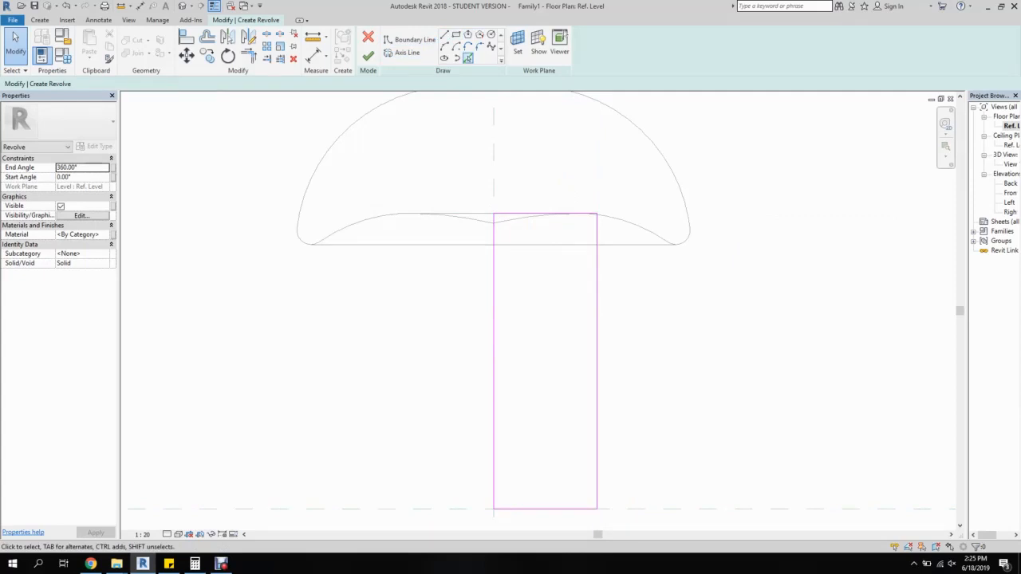
- Replace the stem profile's outer vertical line with an inward-curving arc of about 1029 radius
{"action": "left_click", "coordinate": [596, 313]}
{"action": "key", "text": "Delete"}
{"action": "left_click", "coordinate": [456, 45]}
{"action": "left_click", "coordinate": [597, 508]}
{"action": "left_click", "coordinate": [746, 508]}
{"action": "left_click", "coordinate": [597, 214]}
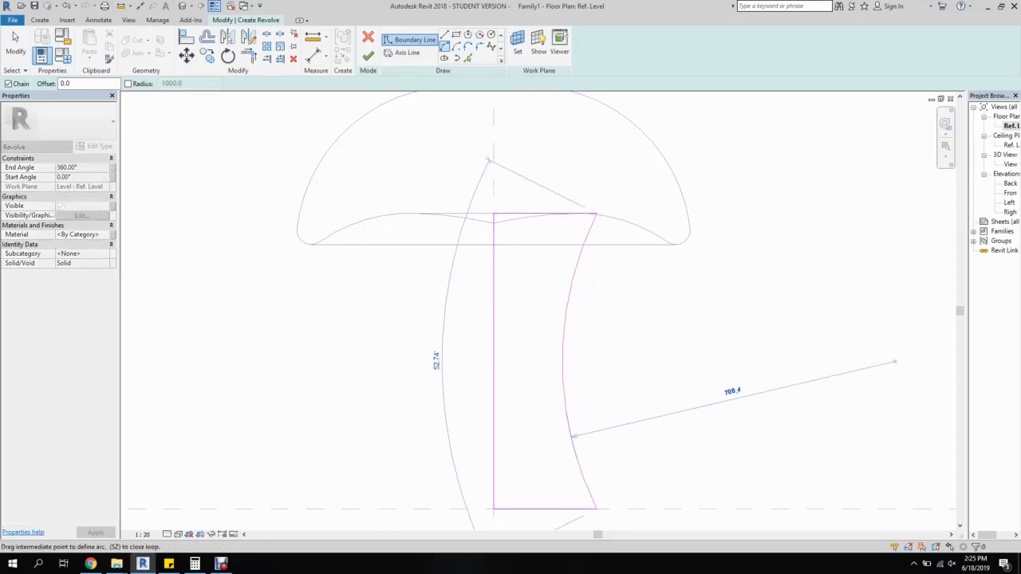
{"action": "left_click", "coordinate": [573, 359]}
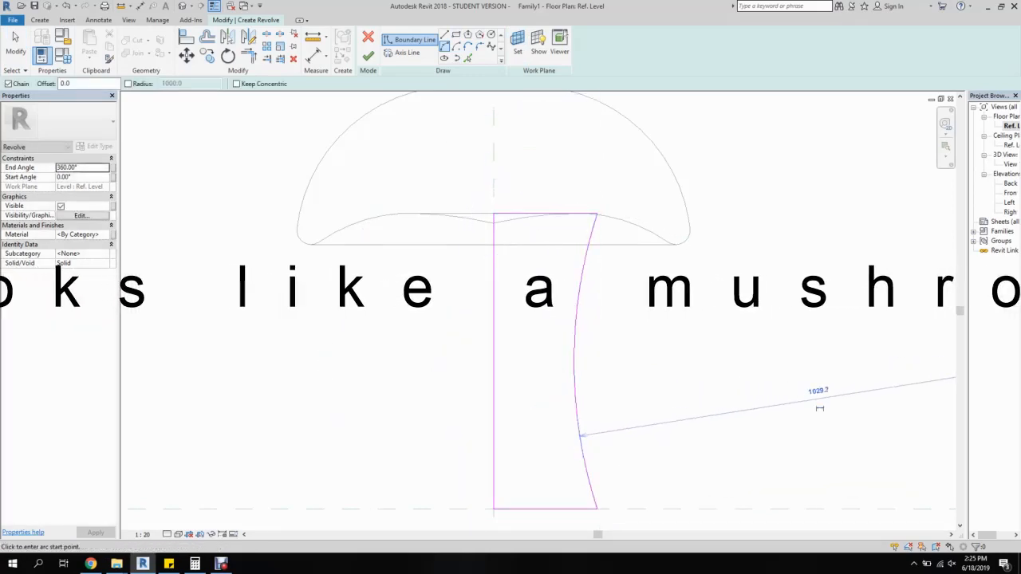
- Round the stem profile's lower outer corner with a fillet arc of about 80 radius
{"action": "left_click", "coordinate": [480, 45]}
{"action": "left_click", "coordinate": [576, 383]}
{"action": "left_click", "coordinate": [543, 508]}
{"action": "left_click", "coordinate": [544, 473]}
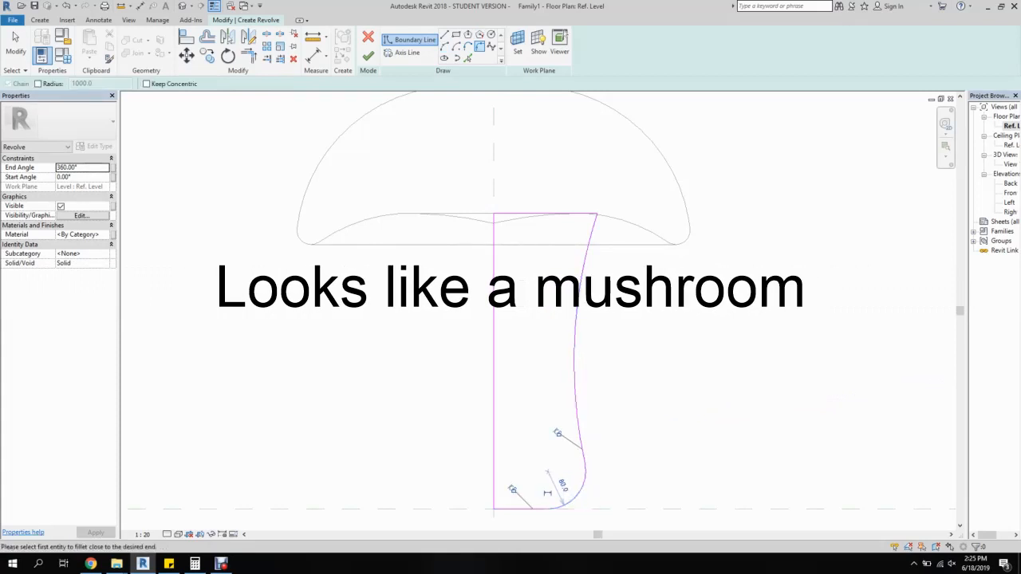
- Draw the axis line along the vertical centre reference plane down to the profile's base and finish the stem revolve
{"action": "left_click", "coordinate": [403, 51]}
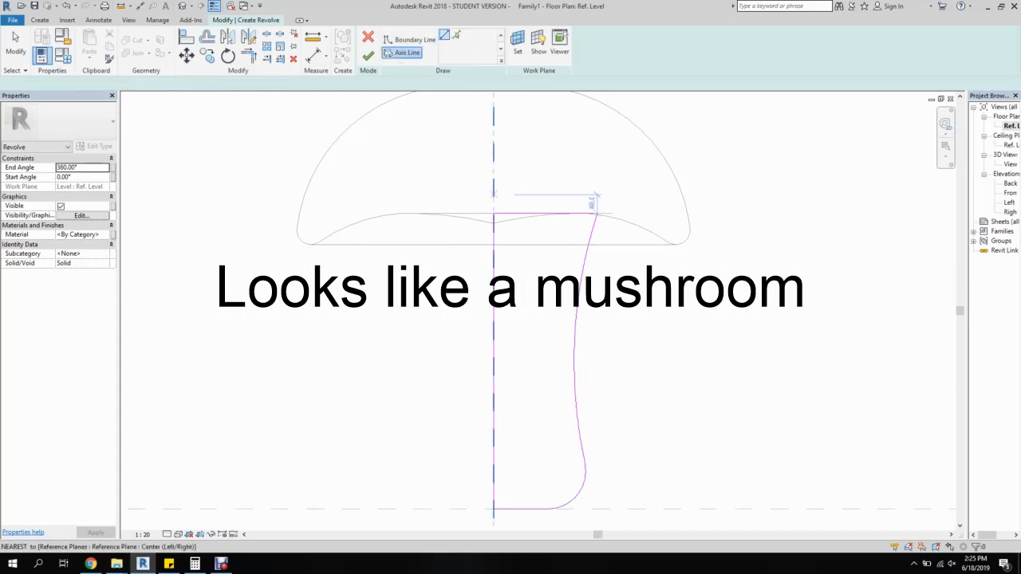
{"action": "left_click", "coordinate": [494, 185]}
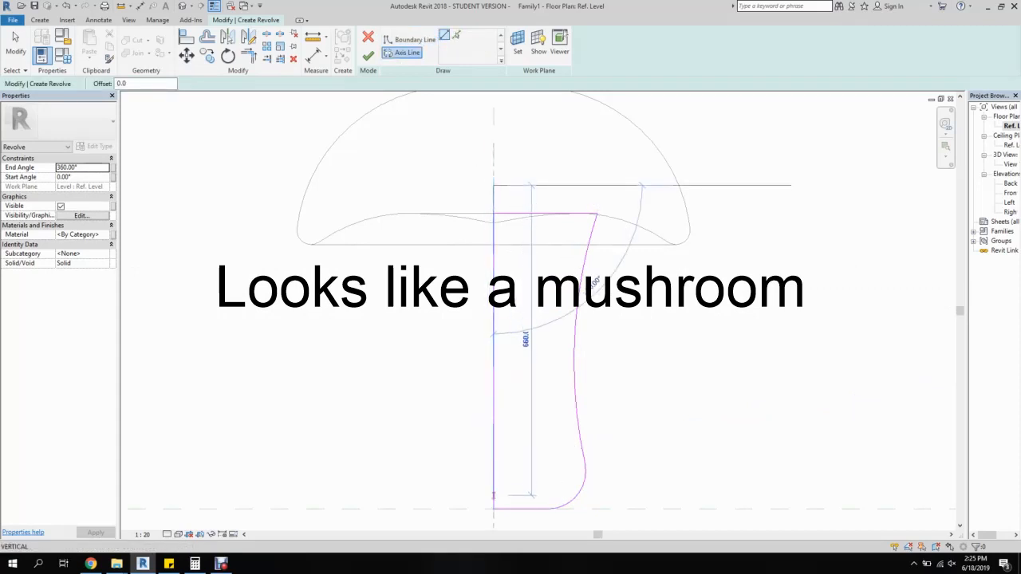
{"action": "left_click", "coordinate": [494, 509]}
{"action": "left_click", "coordinate": [367, 55]}
{"action": "key", "text": "Escape"}
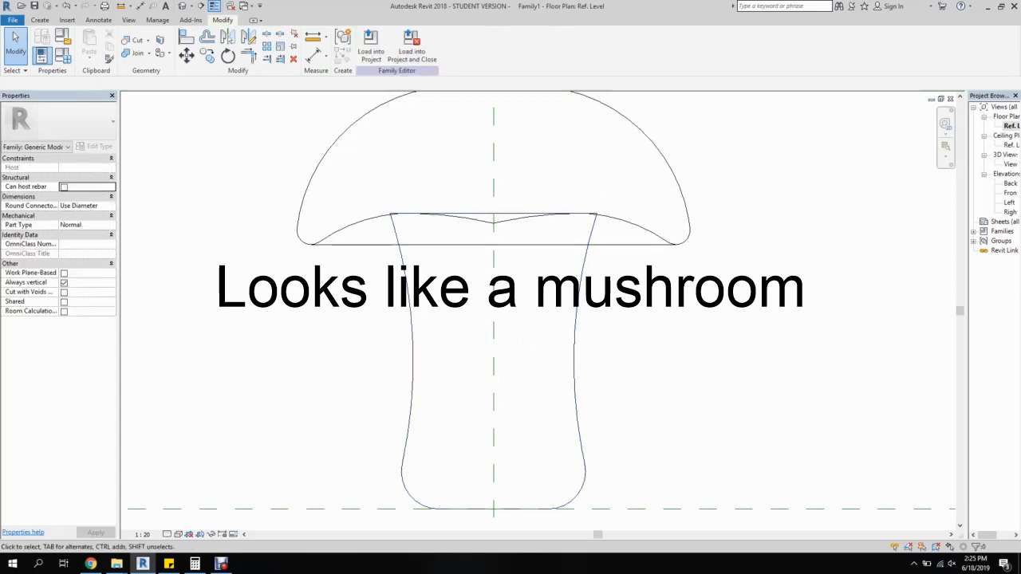
- Check the stem in the 3D view, then reopen its revolve sketch for editing in the Ref. Level floor plan
{"action": "double_click", "coordinate": [1012, 165]}
{"action": "middle_click_drag", "start_coordinate": [510, 335], "coordinate": [465, 303], "text": "shift"}
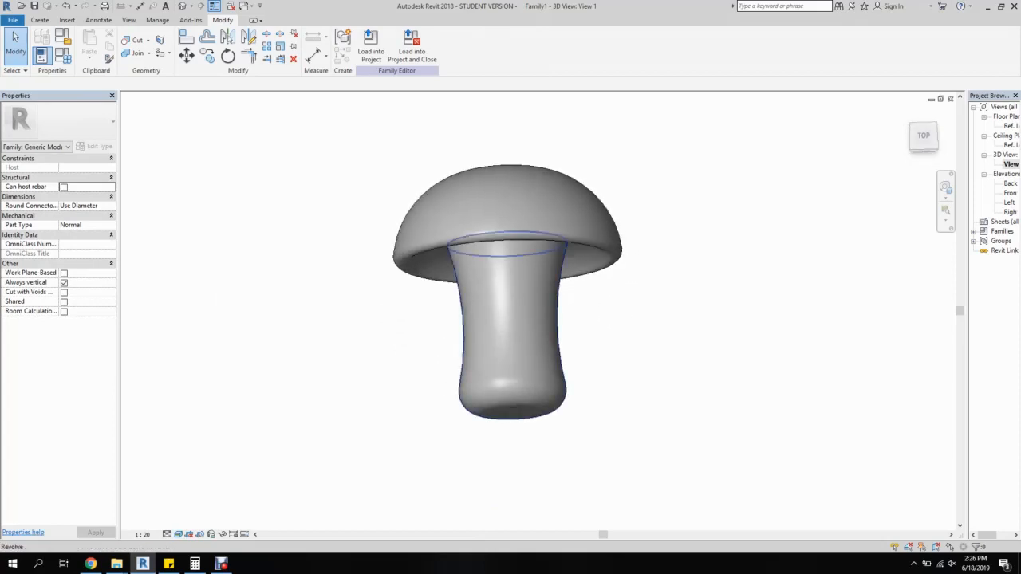
{"action": "left_click", "coordinate": [465, 304]}
{"action": "left_click", "coordinate": [371, 44]}
{"action": "scroll", "coordinate": [526, 319], "scroll_direction": "up", "scroll_amount": 1}
{"action": "double_click", "coordinate": [1012, 126]}
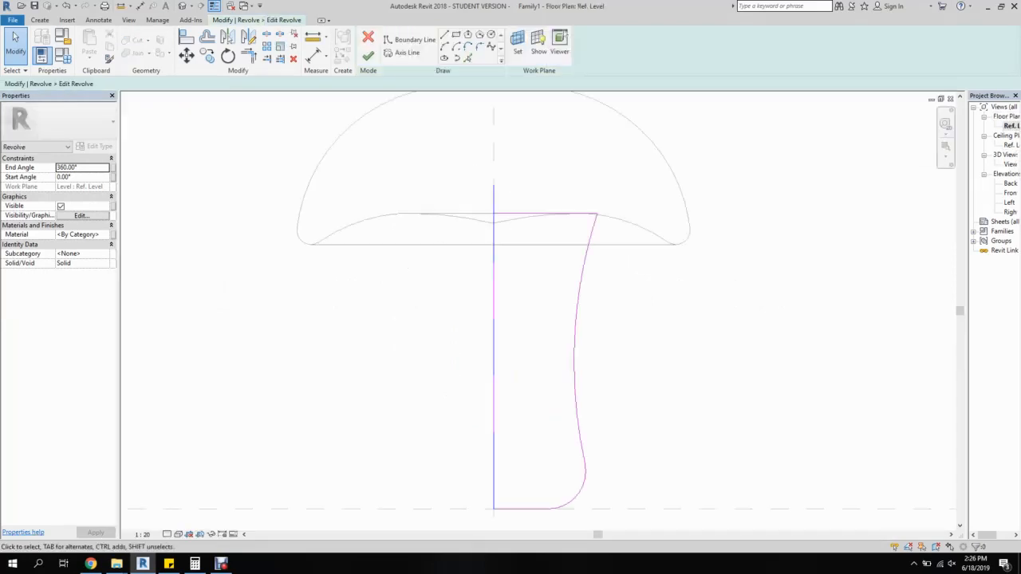
- Shorten the stem profile's top line to about 140 from the centre axis
{"action": "left_click", "coordinate": [590, 238]}
{"action": "left_click", "coordinate": [563, 213]}
{"action": "left_click", "coordinate": [583, 267]}
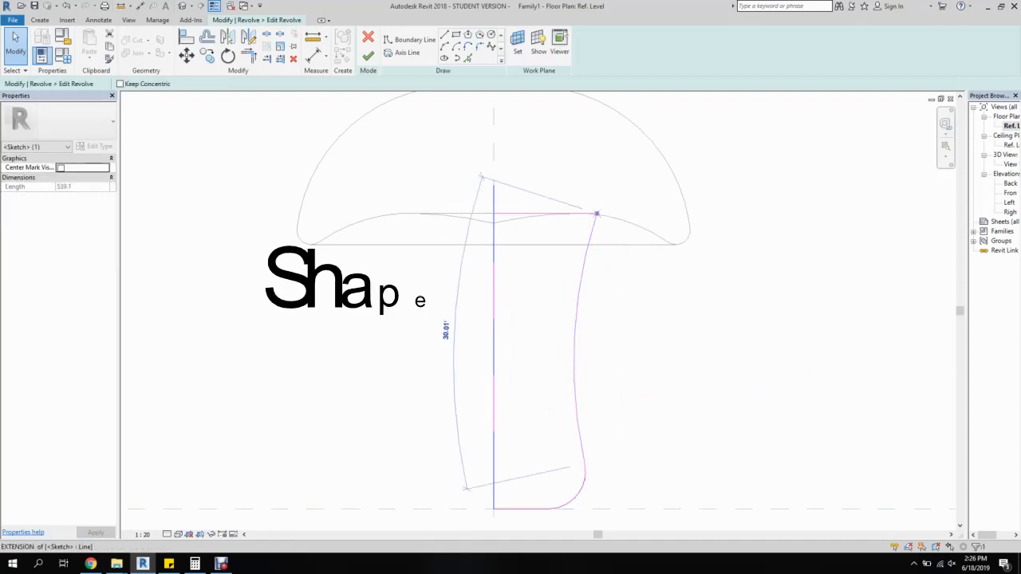
{"action": "left_click", "coordinate": [575, 214]}
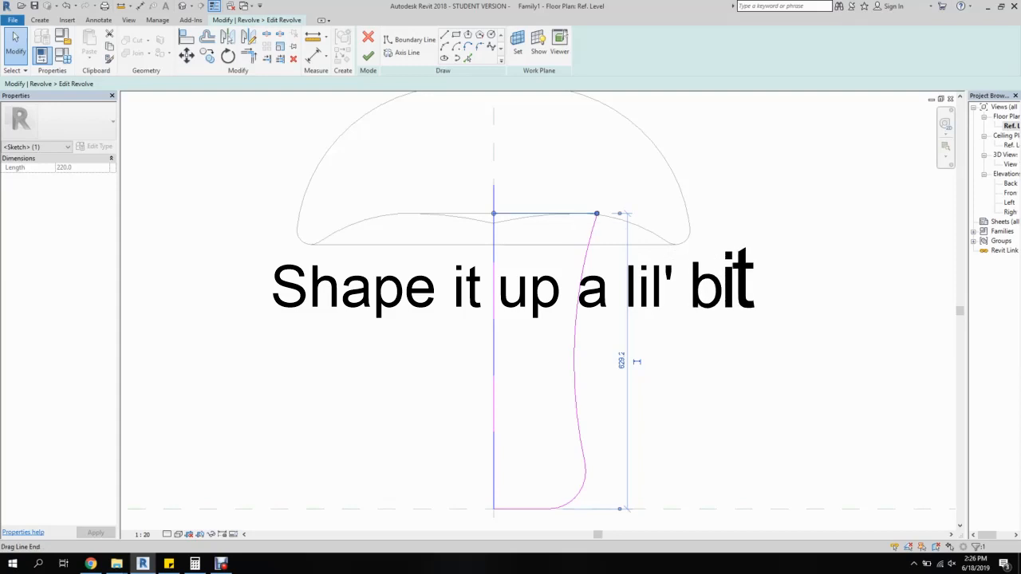
{"action": "left_click_drag", "start_coordinate": [596, 214], "coordinate": [558, 213]}
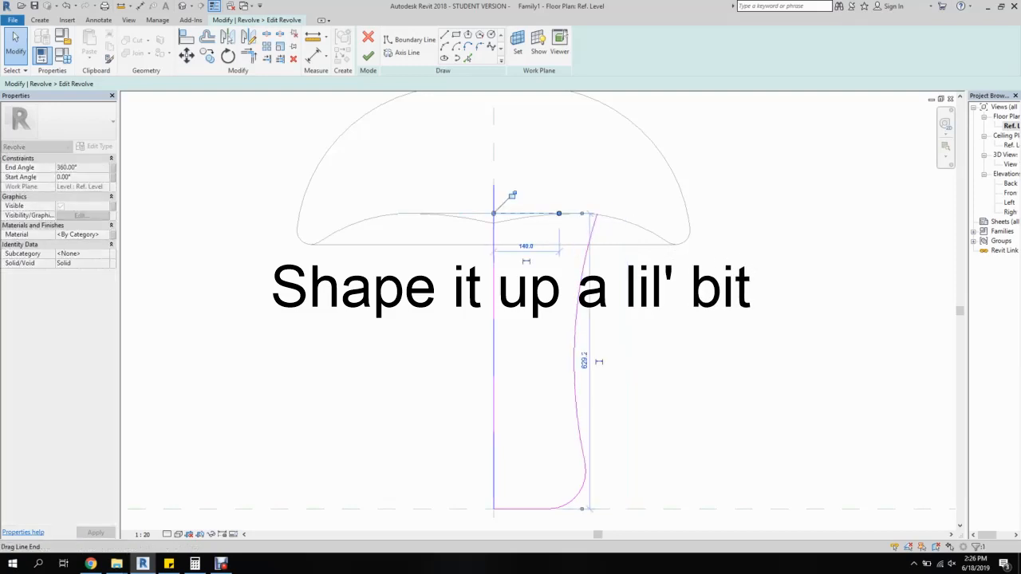
- Replace the stem's side arc with a shallower one of about 2394 radius, from the corner fillet to the top line's outer end
{"action": "left_click", "coordinate": [587, 252]}
{"action": "left_click_drag", "start_coordinate": [596, 214], "coordinate": [592, 221]}
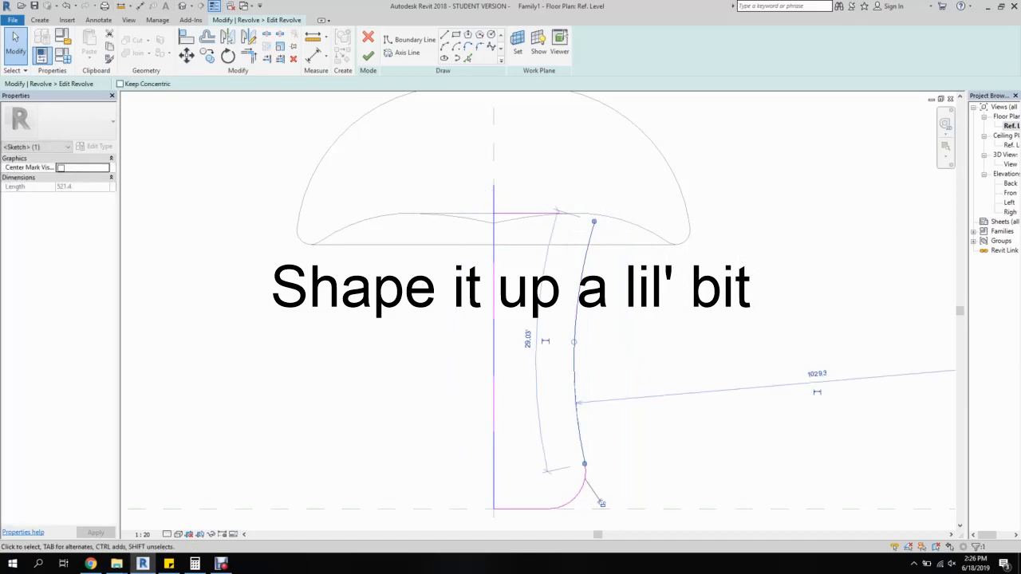
{"action": "key", "text": "Escape"}
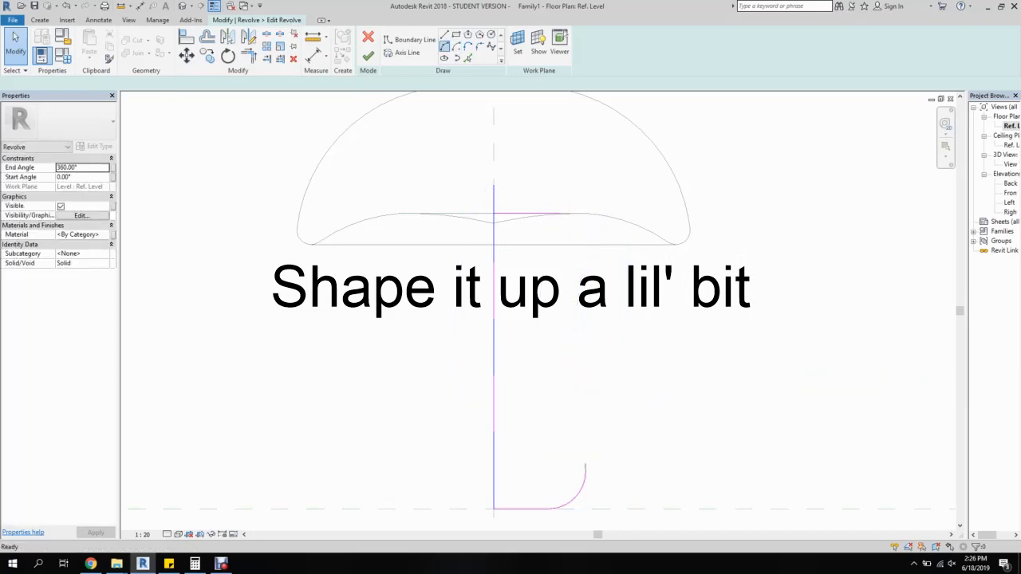
{"action": "key", "text": "l"}
{"action": "key", "text": "i"}
{"action": "left_click", "coordinate": [586, 464]}
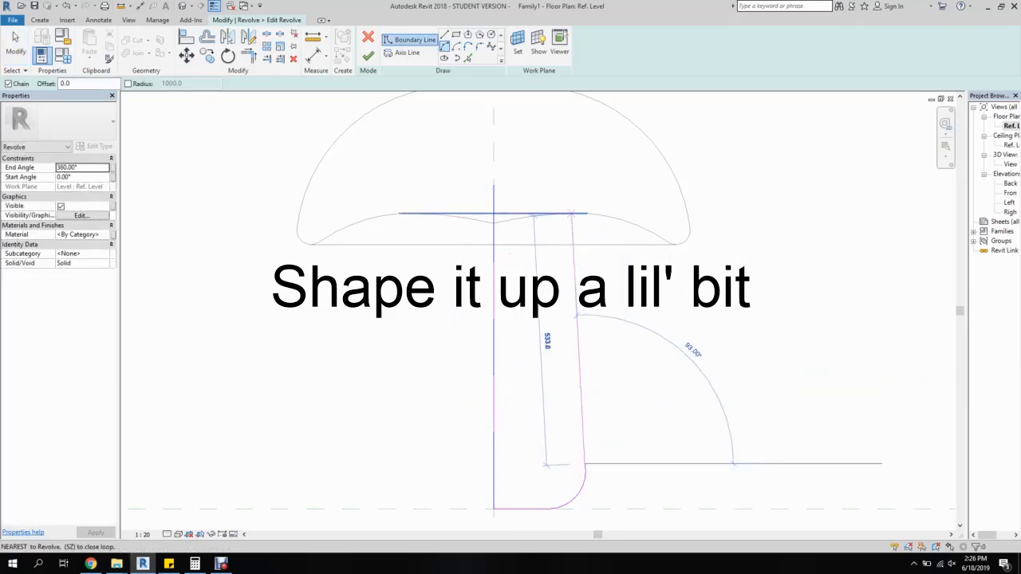
{"action": "left_click", "coordinate": [558, 214]}
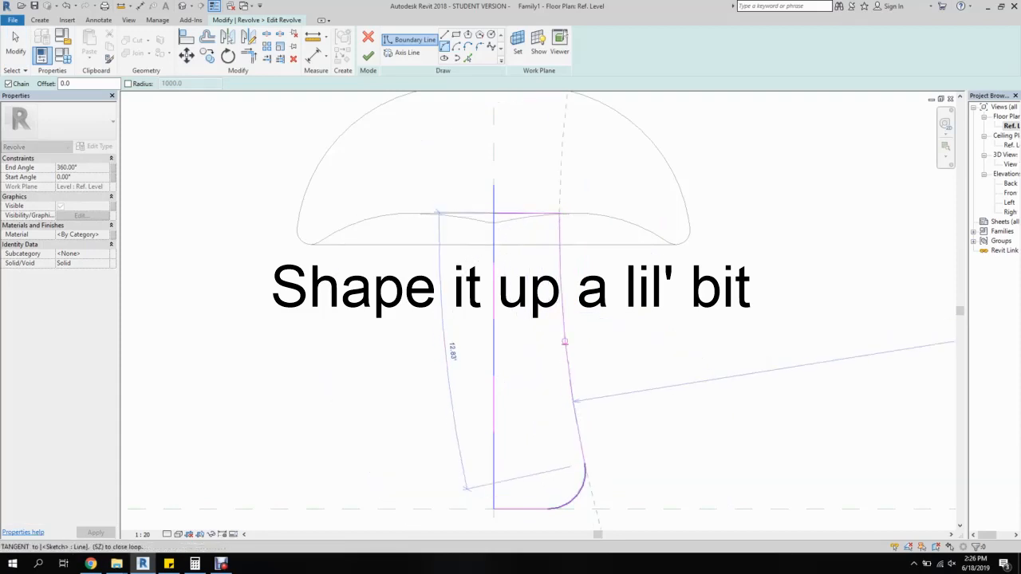
{"action": "left_click", "coordinate": [565, 341]}
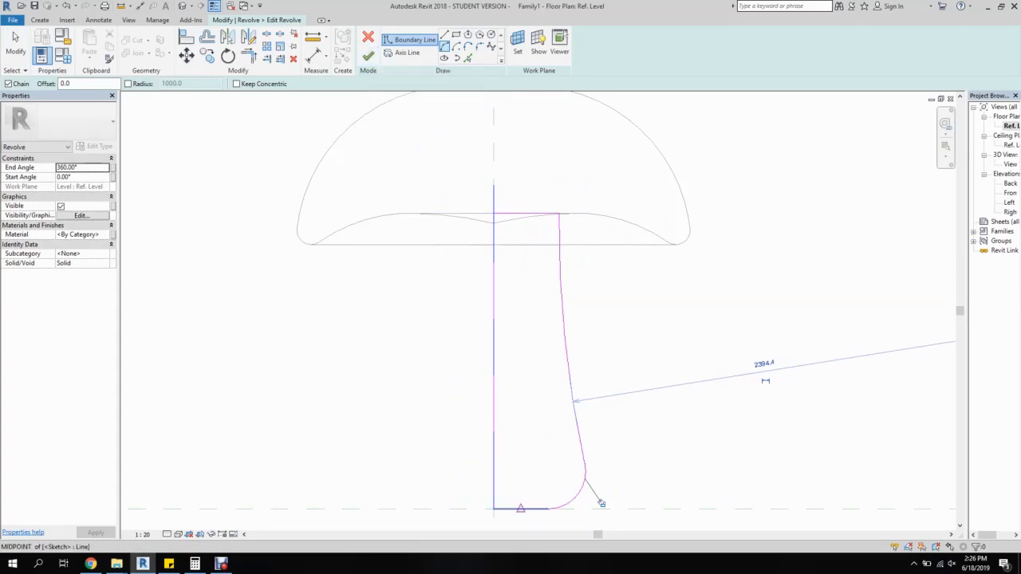
{"action": "key", "text": "Escape"}
{"action": "key", "text": "Escape"}
- Shorten the stem profile's bottom line to about 80 and replace the corner fillet with one of about 120 radius
{"action": "left_click", "coordinate": [588, 518]}
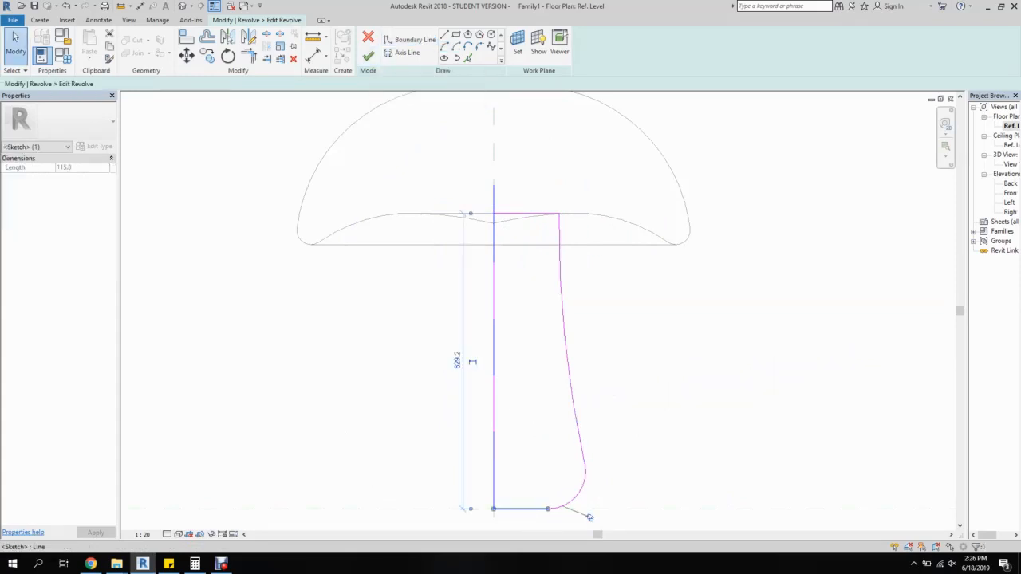
{"action": "left_click_drag", "start_coordinate": [590, 518], "coordinate": [547, 509]}
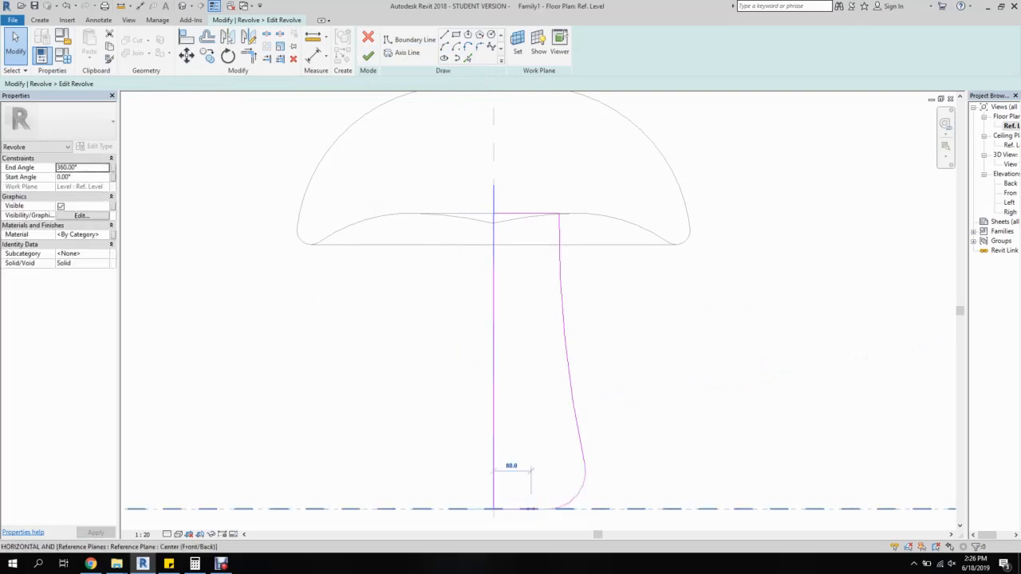
{"action": "left_click", "coordinate": [576, 498]}
{"action": "left_click", "coordinate": [293, 58]}
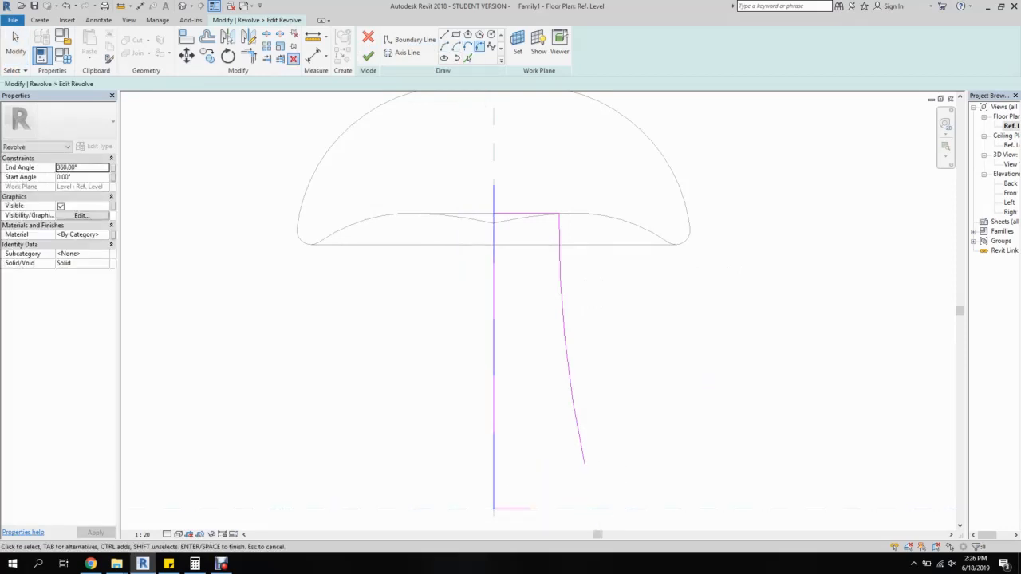
{"action": "left_click", "coordinate": [410, 39]}
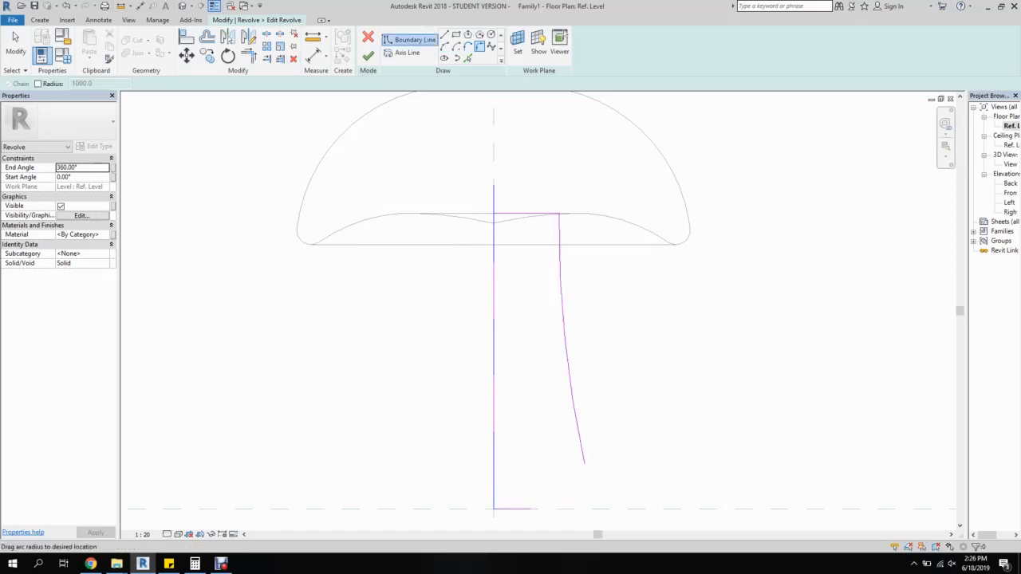
{"action": "left_click", "coordinate": [565, 492]}
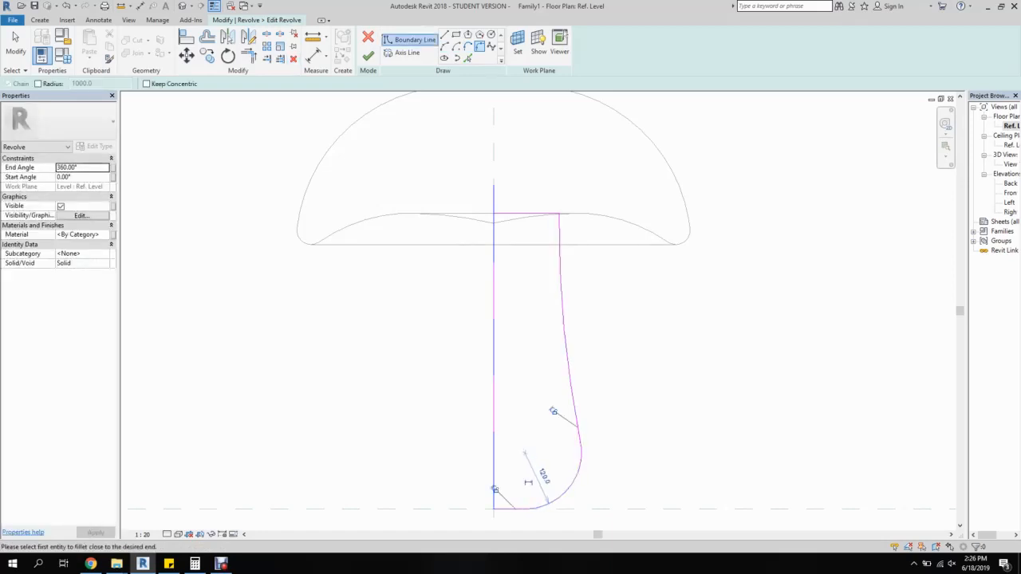
- Finish editing the stem revolve and view the mushroom from below in the 3D view
{"action": "left_click", "coordinate": [367, 56]}
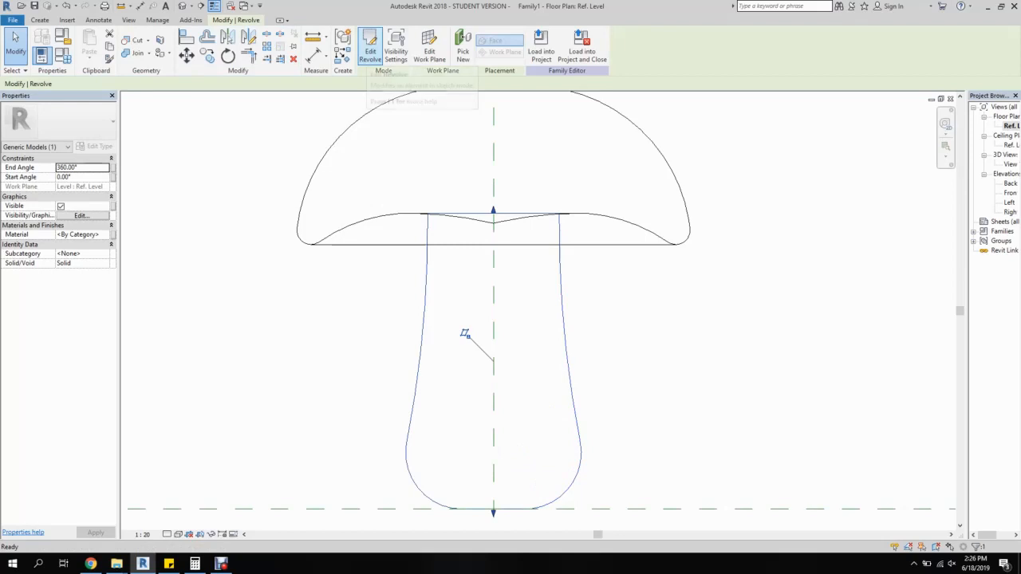
{"action": "key", "text": "Escape"}
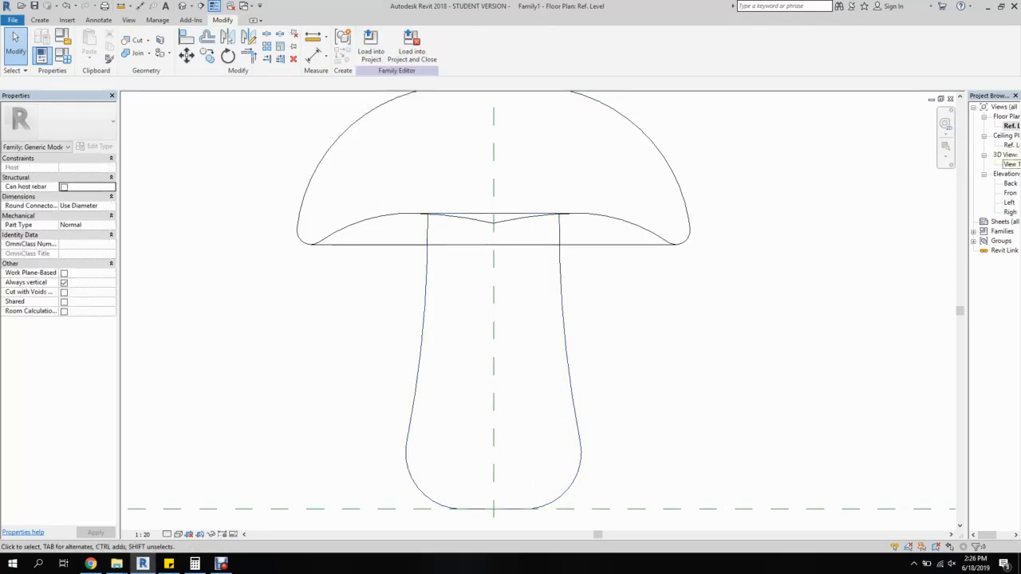
{"action": "left_click", "coordinate": [213, 6]}
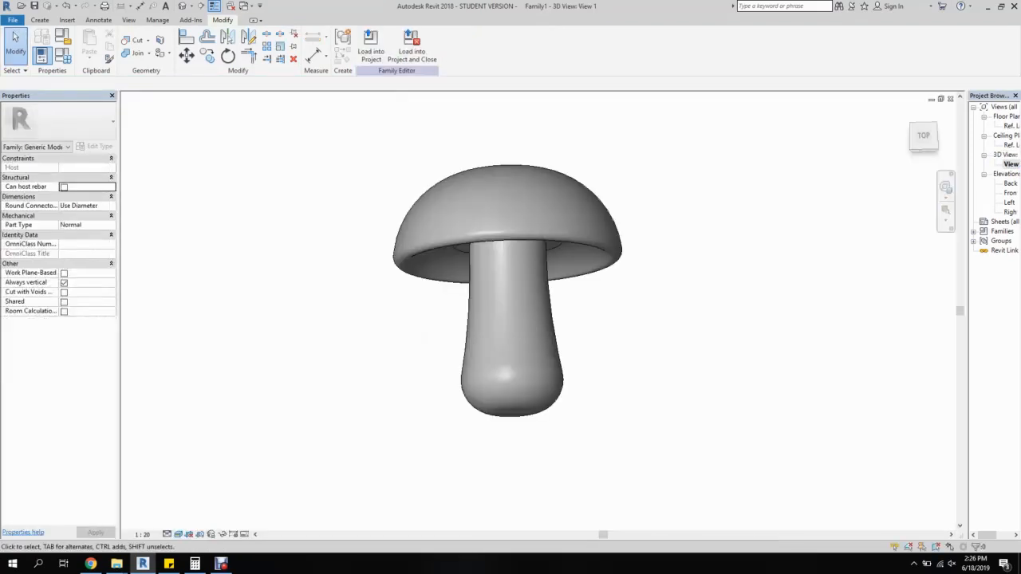
{"action": "middle_click_drag", "start_coordinate": [494, 351], "coordinate": [551, 272], "text": "shift"}
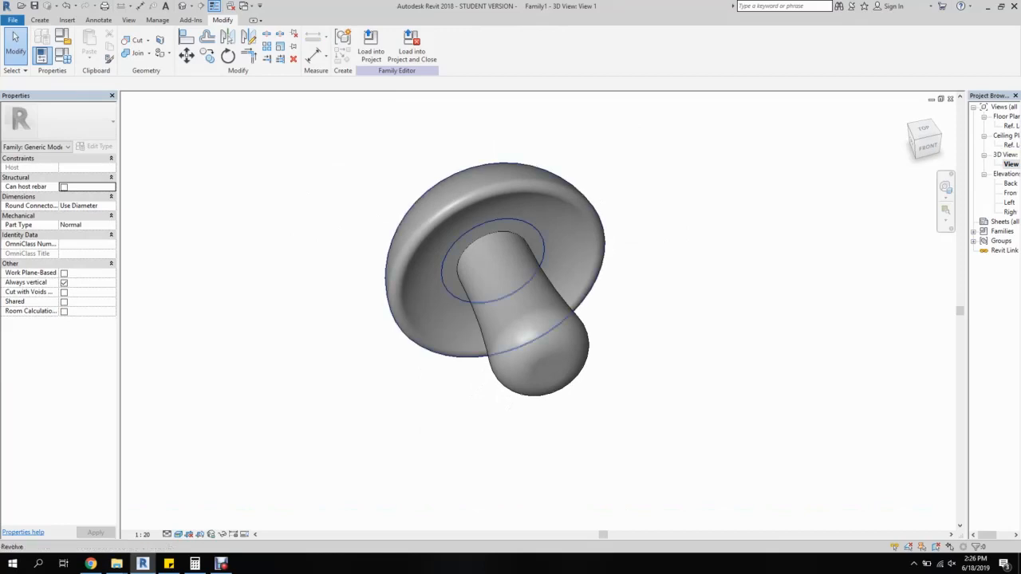
- Edit the cap revolve in the floor plan, bulging the underside's inner arc slightly upward at its midpoint, and finish the edit
{"action": "left_click", "coordinate": [461, 214]}
{"action": "left_click", "coordinate": [370, 48]}
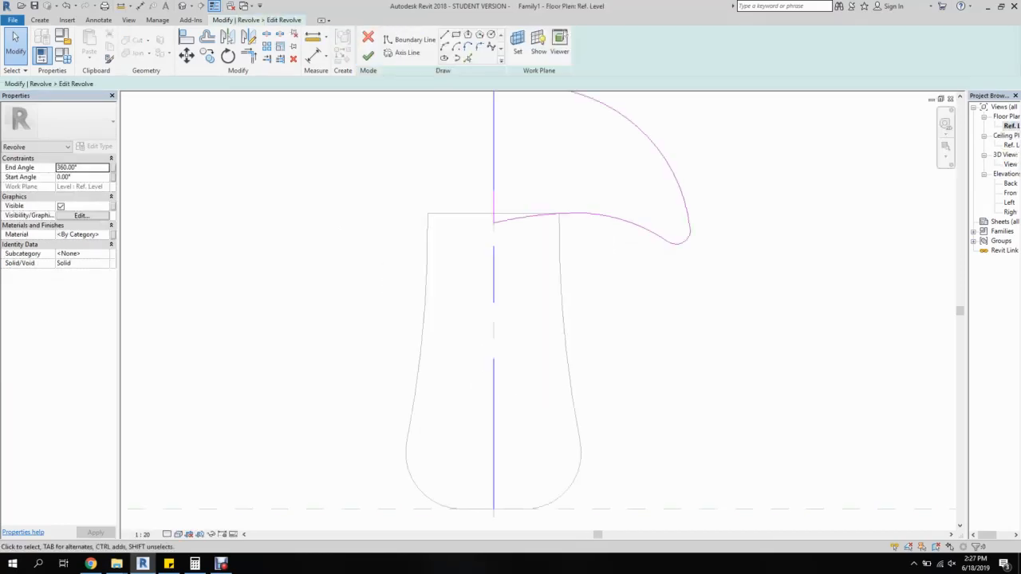
{"action": "scroll", "coordinate": [573, 196], "scroll_direction": "up", "scroll_amount": 3}
{"action": "left_click", "coordinate": [586, 228]}
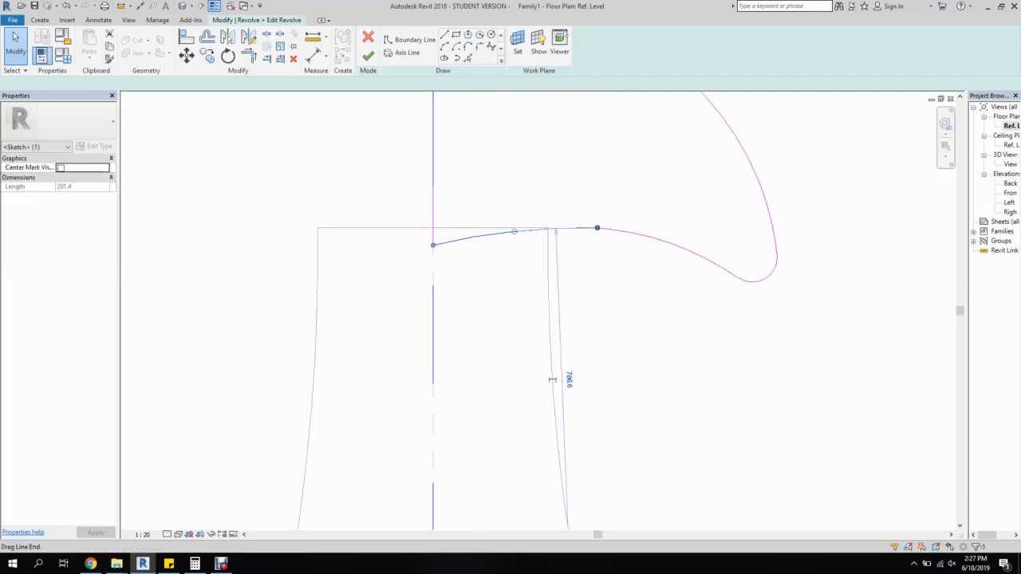
{"action": "left_click_drag", "start_coordinate": [514, 231], "coordinate": [515, 229]}
{"action": "key", "text": "Escape"}
{"action": "left_click", "coordinate": [368, 54]}
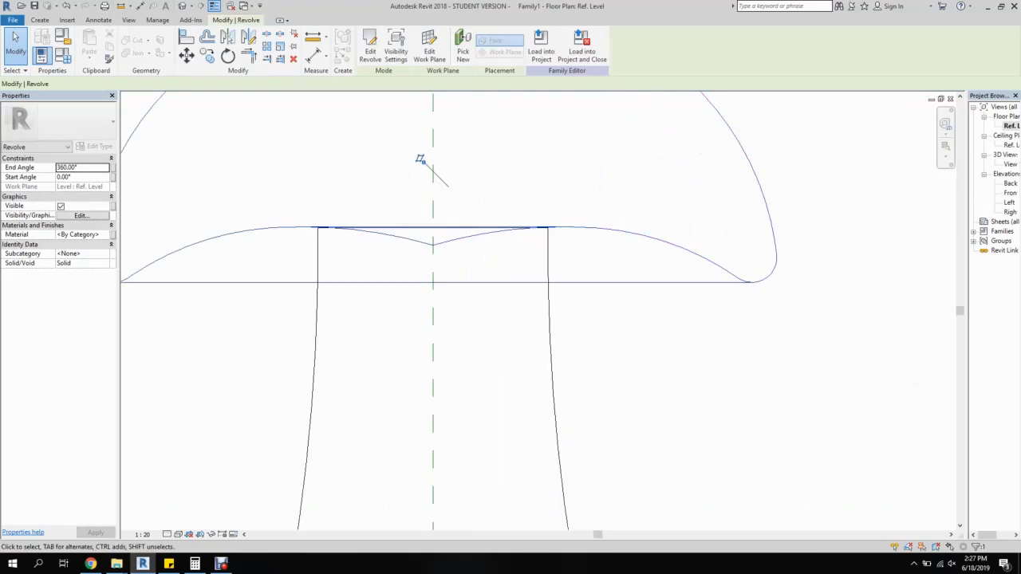
- Examine the cap and stem from below and from the side in the 3D view
{"action": "left_click", "coordinate": [1006, 155]}
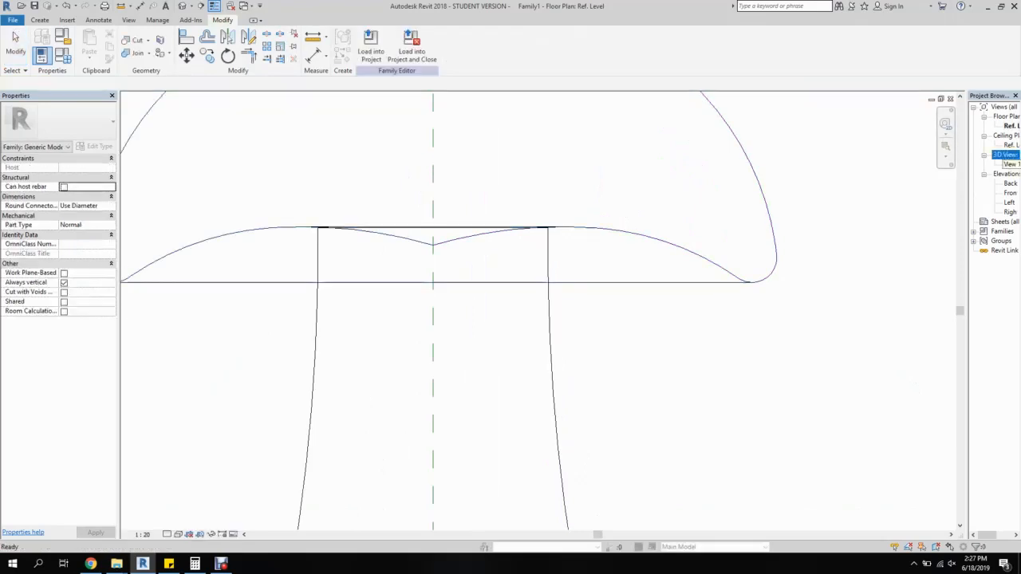
{"action": "double_click", "coordinate": [1010, 164]}
{"action": "key", "text": "Escape"}
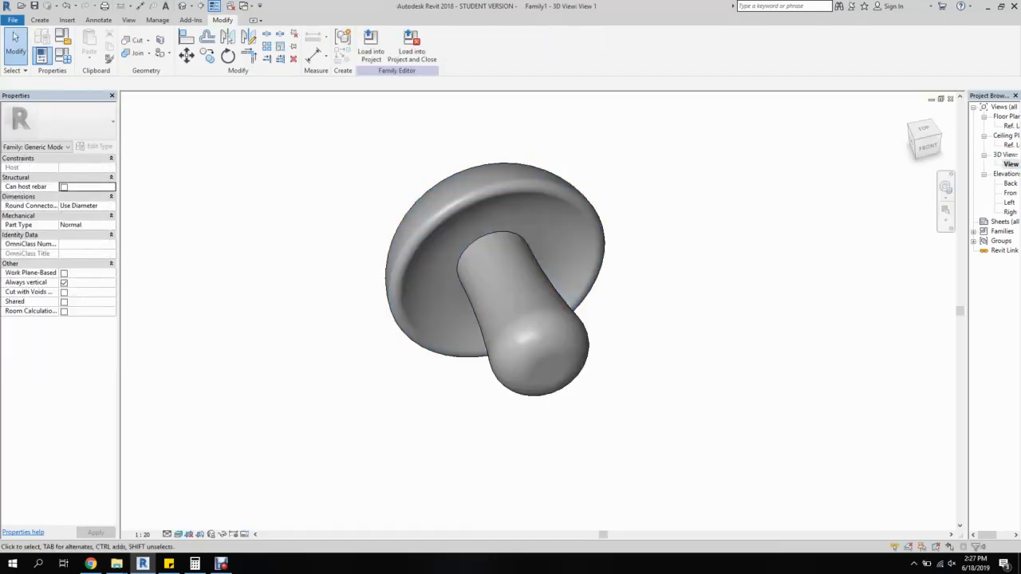
{"action": "middle_click_drag", "start_coordinate": [478, 208], "coordinate": [405, 321], "text": "shift"}
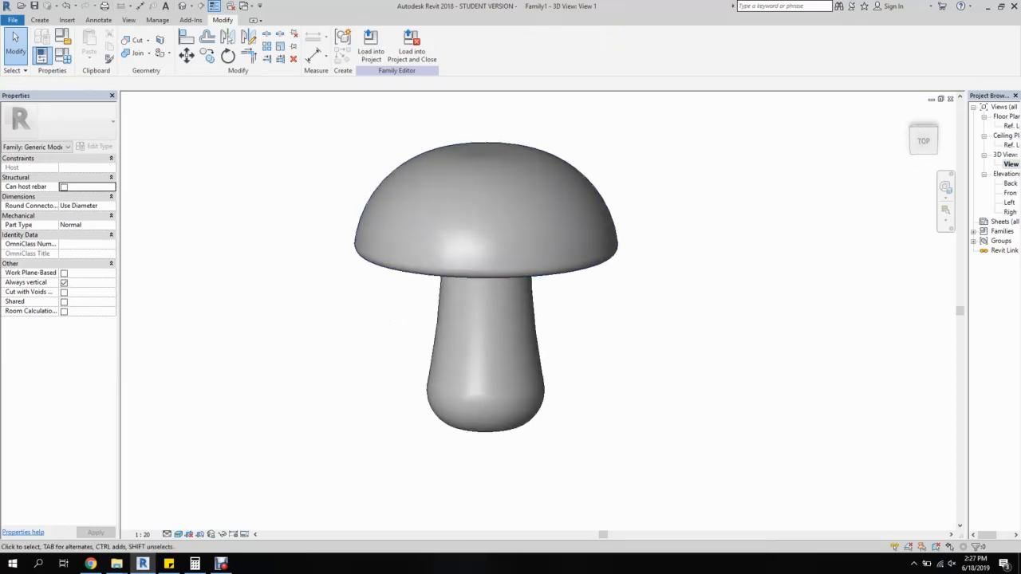
- Create a new material in the Material Browser and name it RED
{"action": "left_click", "coordinate": [157, 20]}
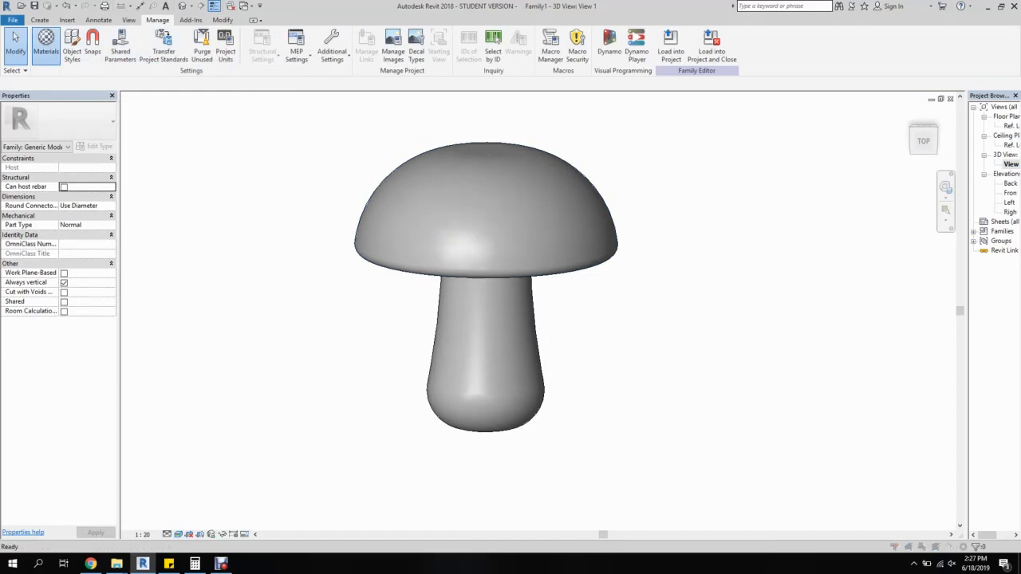
{"action": "left_click", "coordinate": [45, 44]}
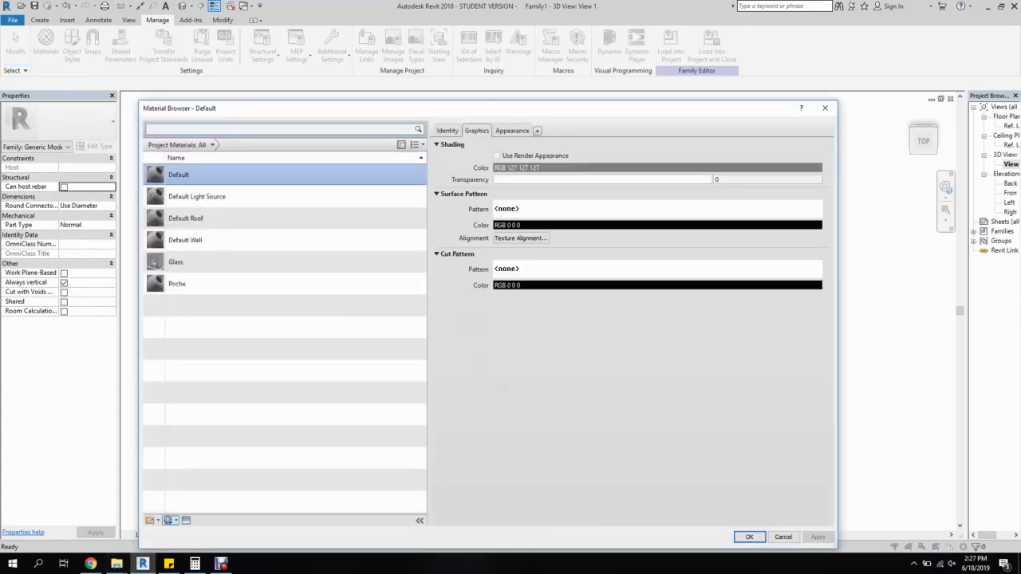
{"action": "left_click", "coordinate": [167, 520]}
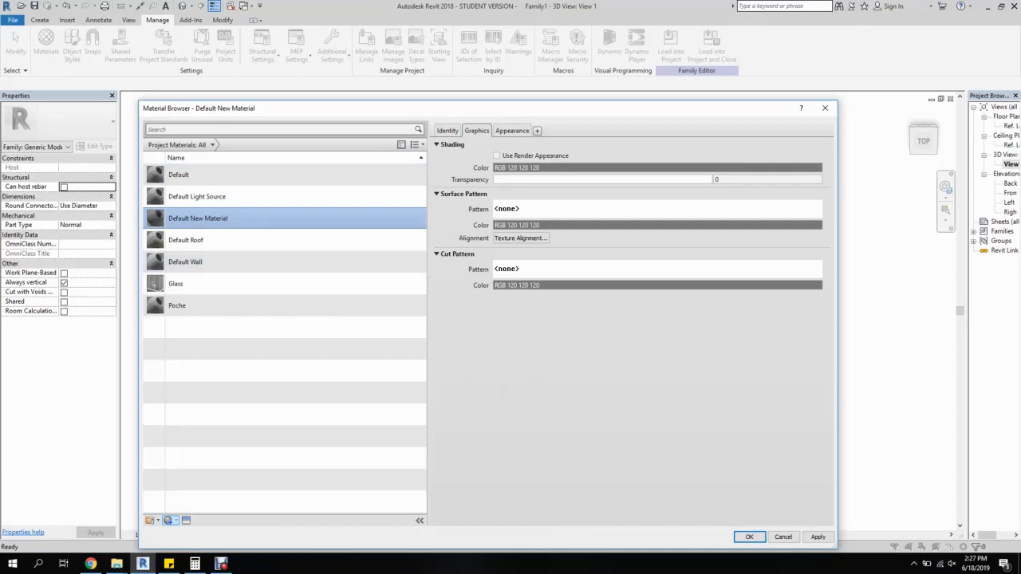
{"action": "right_click", "coordinate": [252, 220]}
{"action": "left_click", "coordinate": [280, 248]}
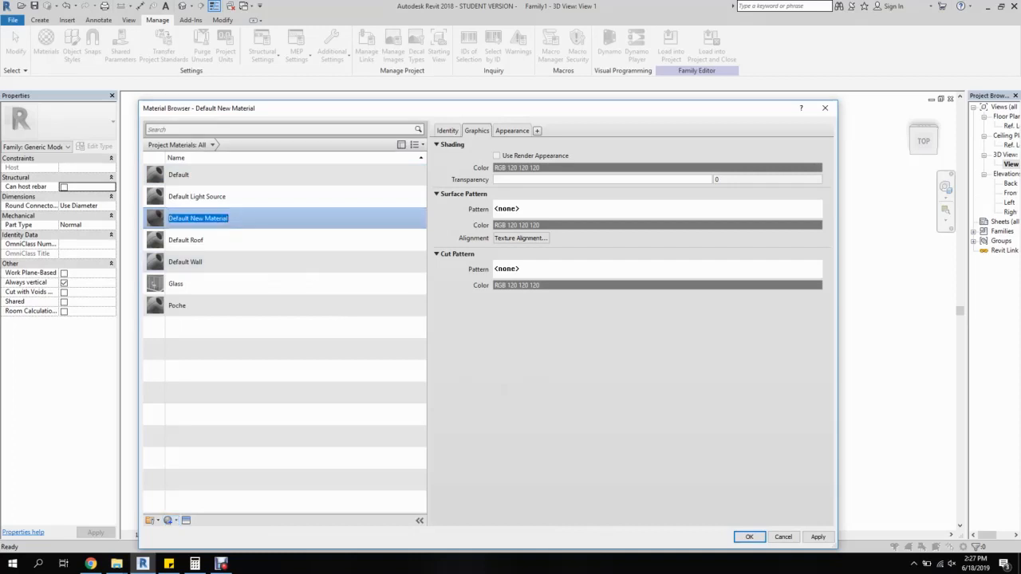
{"action": "type", "text": "RED"}
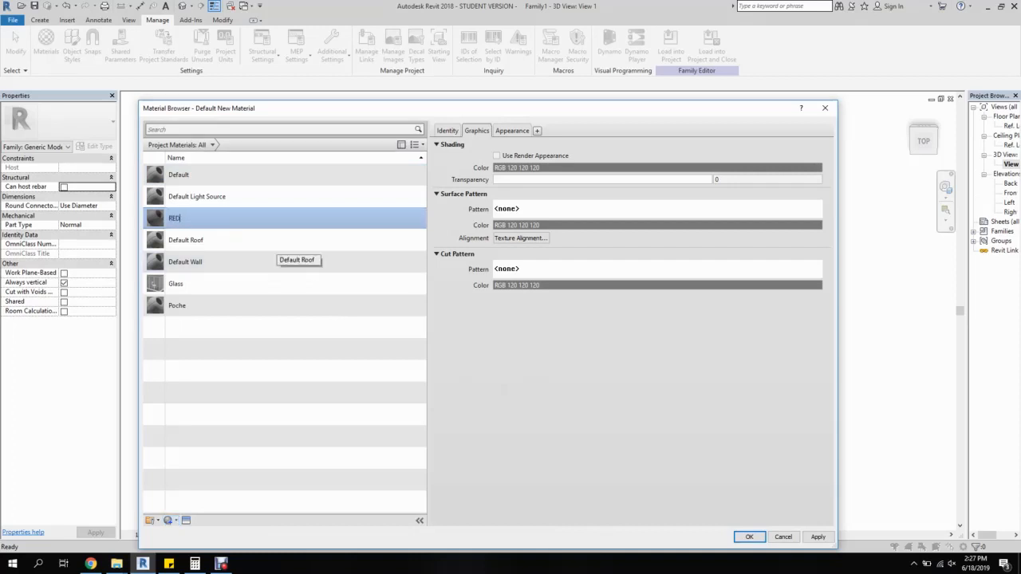
{"action": "key", "text": "Return"}
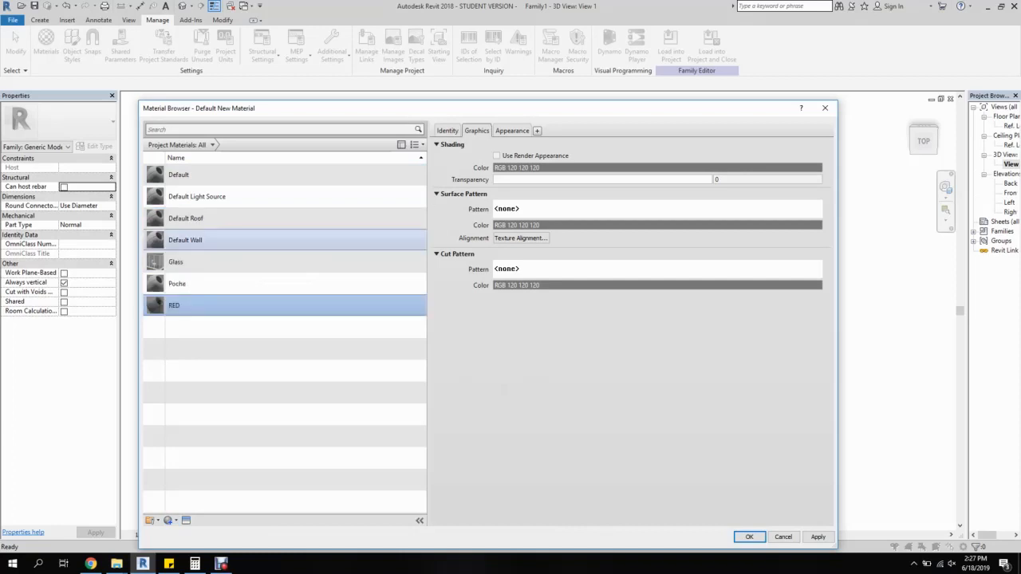
- Make the RED material use its render appearance for shading and set its appearance color to red, RGB 255 0 0
{"action": "left_click", "coordinate": [497, 156]}
{"action": "left_click", "coordinate": [513, 131]}
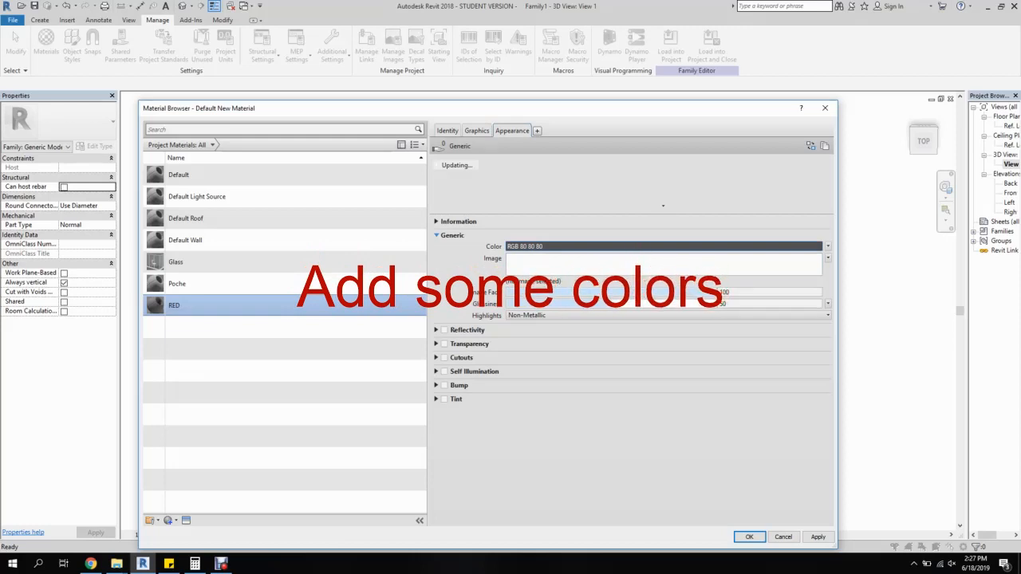
{"action": "left_click", "coordinate": [663, 247]}
{"action": "left_click", "coordinate": [391, 338]}
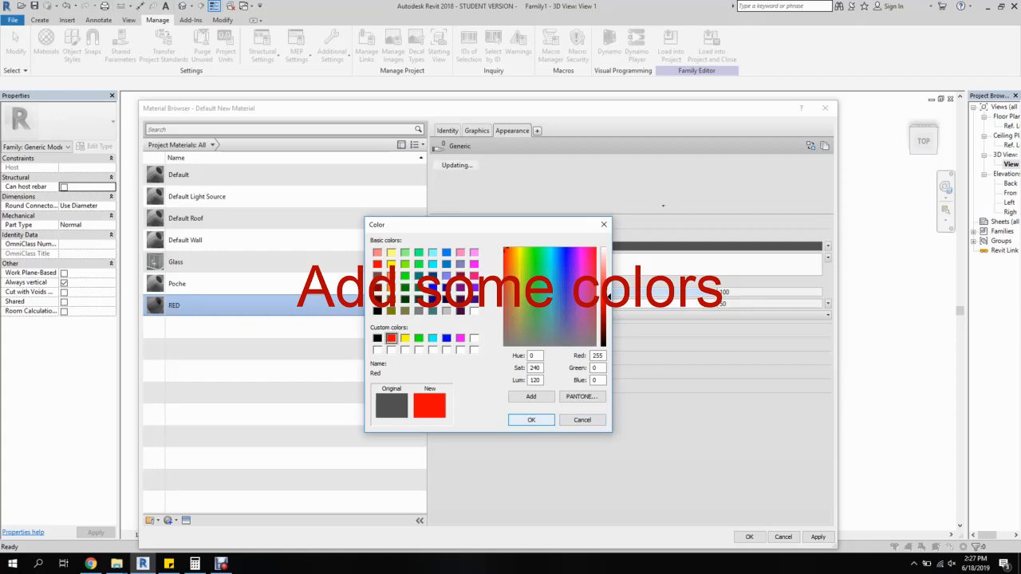
{"action": "left_click", "coordinate": [531, 420]}
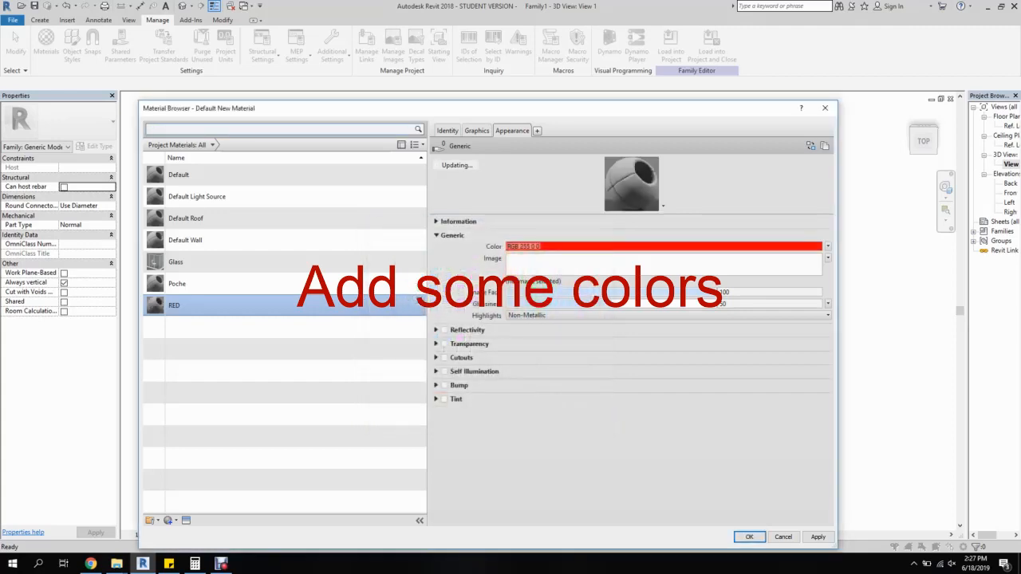
{"action": "left_click", "coordinate": [749, 537]}
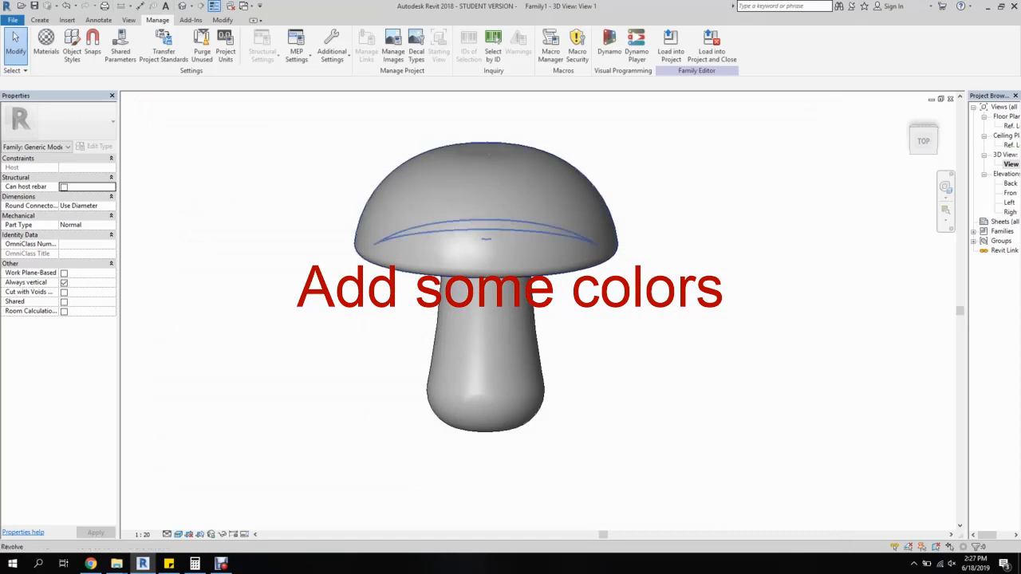
- Assign the RED material to the mushroom's cap revolve
{"action": "left_click", "coordinate": [458, 173]}
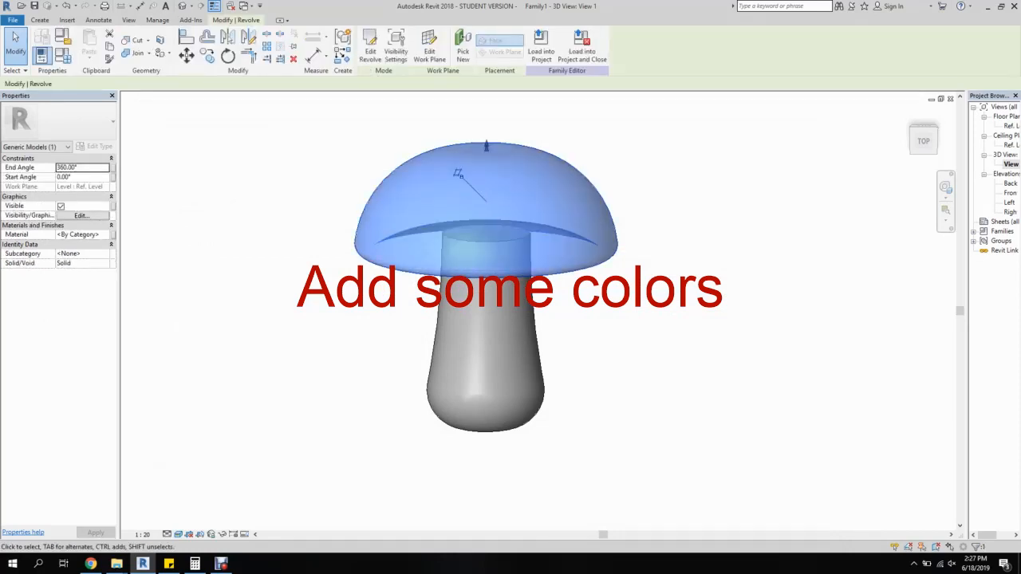
{"action": "left_click", "coordinate": [82, 234]}
{"action": "left_click", "coordinate": [105, 235]}
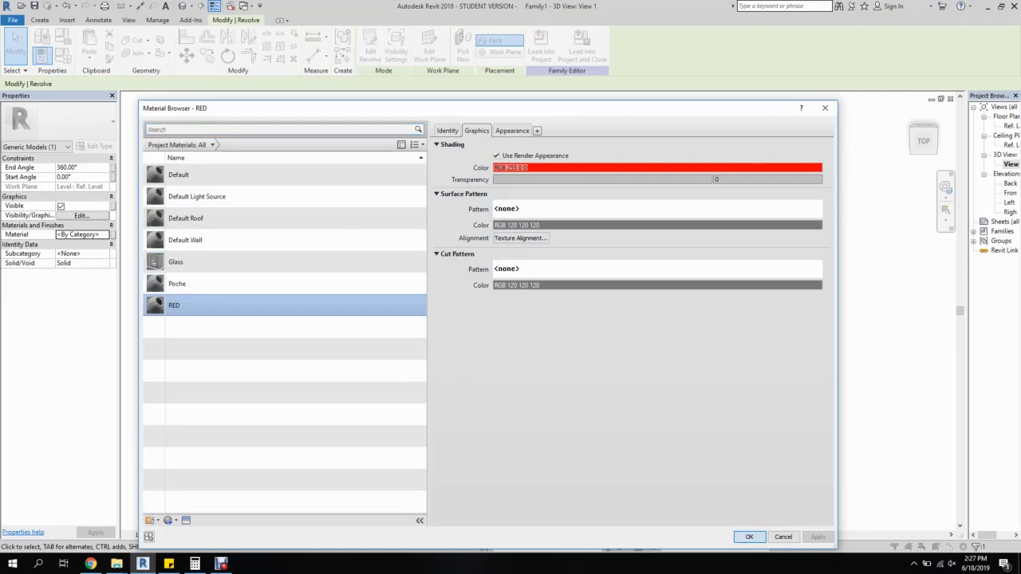
{"action": "left_click", "coordinate": [749, 537]}
{"action": "key", "text": "Escape"}
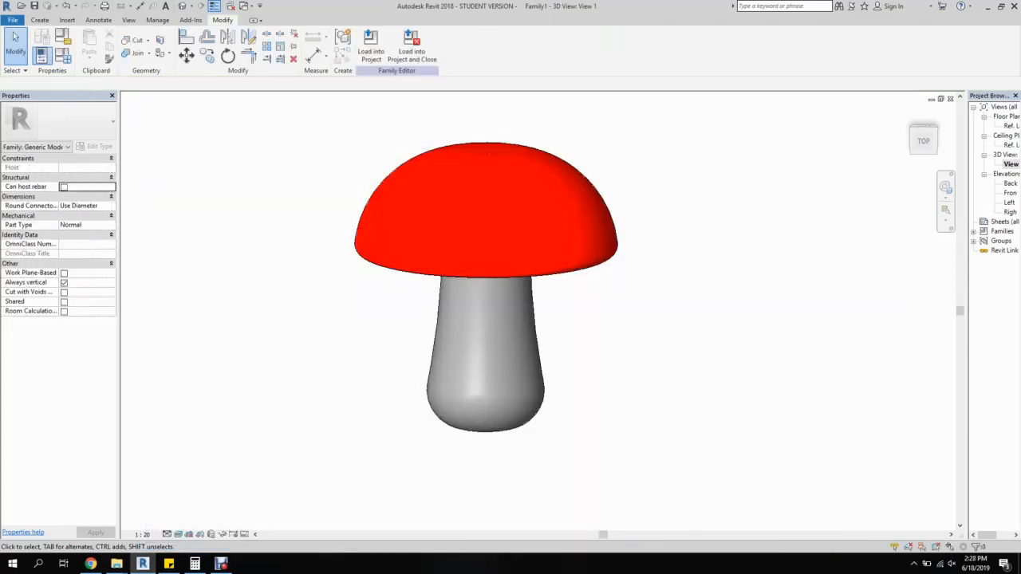
- With the stem selected, create a new material in the Material Browser and name it BEIGE
{"action": "left_click", "coordinate": [478, 319]}
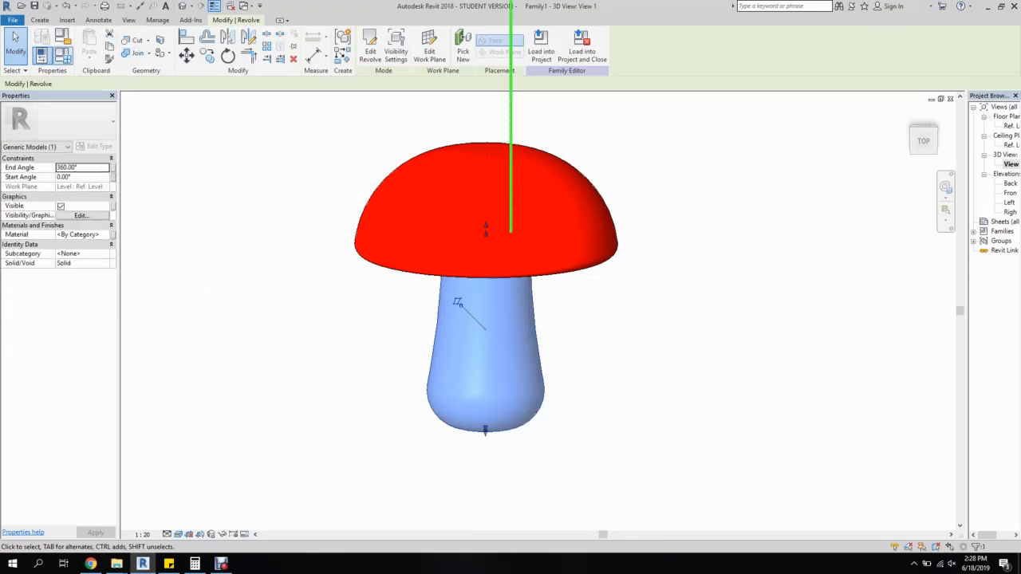
{"action": "left_click", "coordinate": [157, 20]}
{"action": "left_click", "coordinate": [47, 46]}
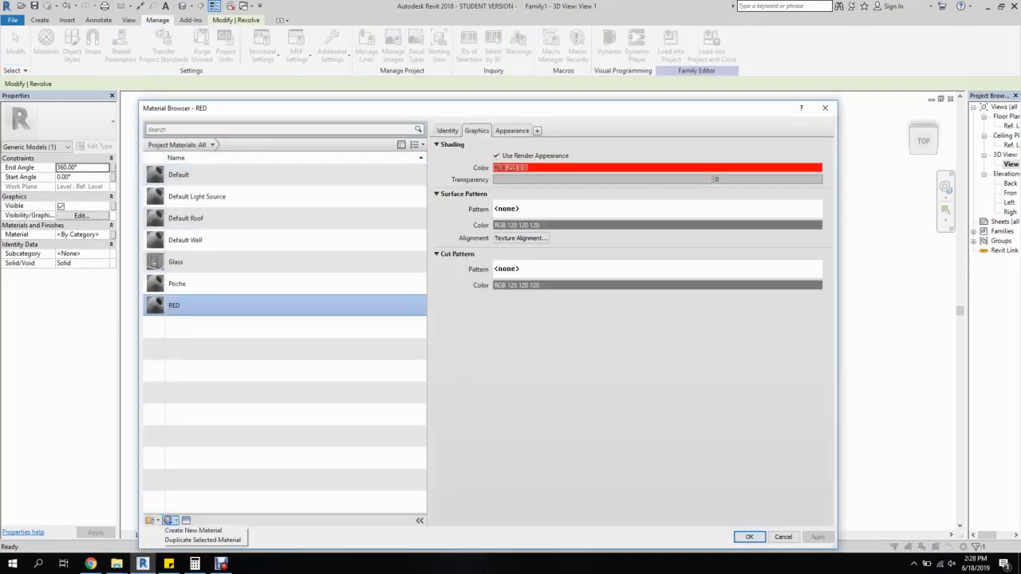
{"action": "left_click", "coordinate": [193, 531]}
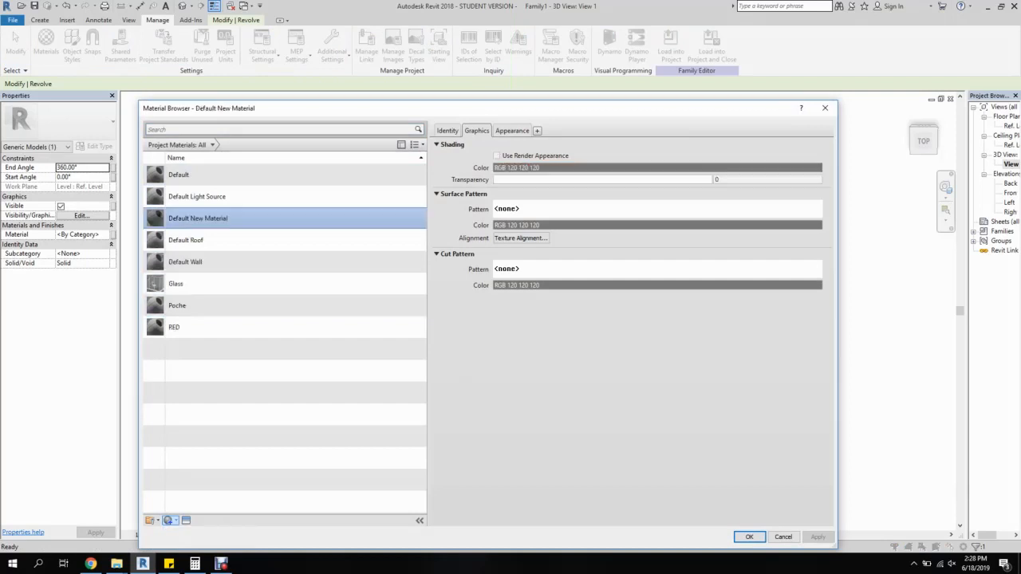
{"action": "right_click", "coordinate": [204, 218]}
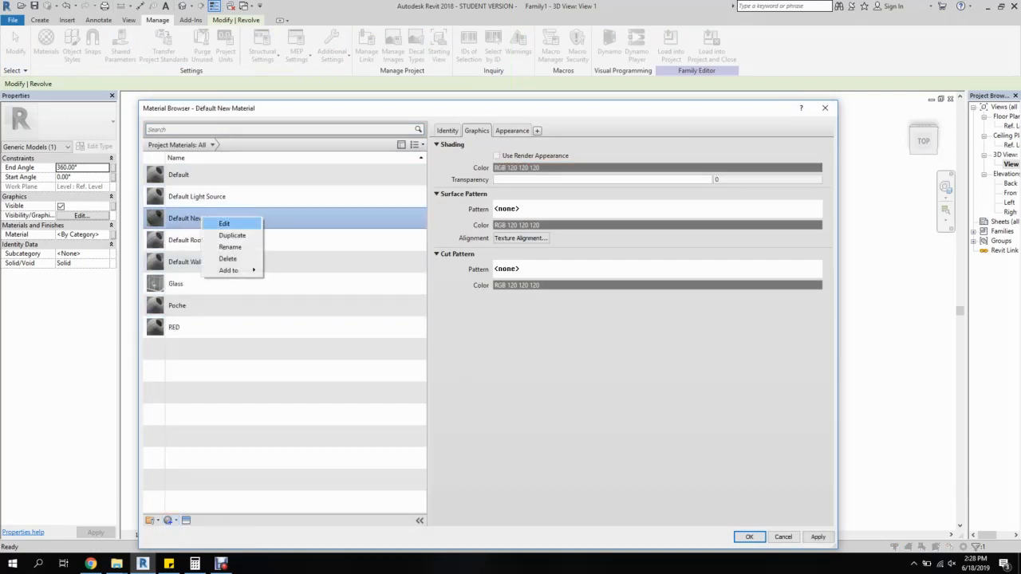
{"action": "left_click", "coordinate": [223, 245]}
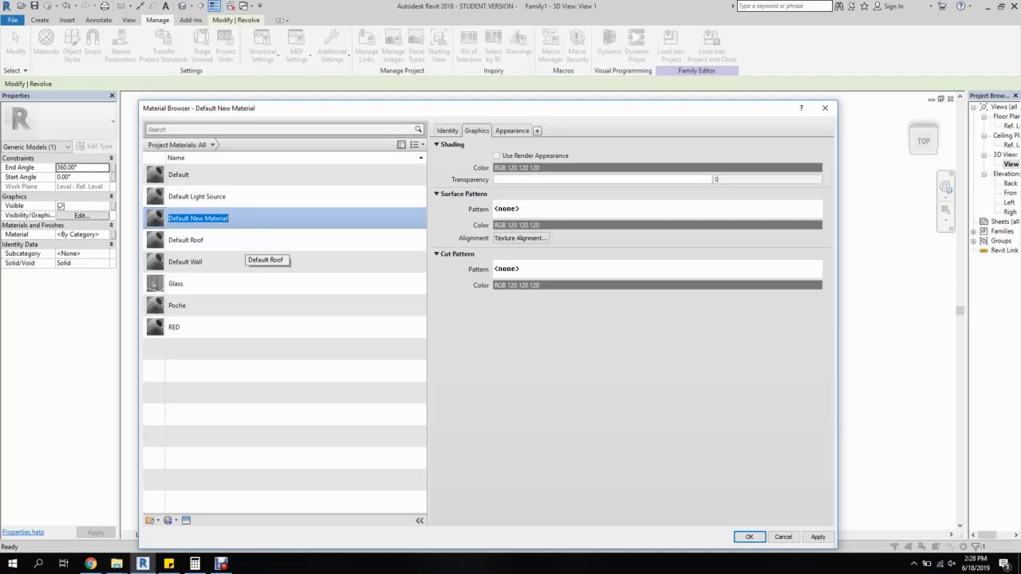
{"action": "type", "text": "BEIGE"}
{"action": "key", "text": "Return"}
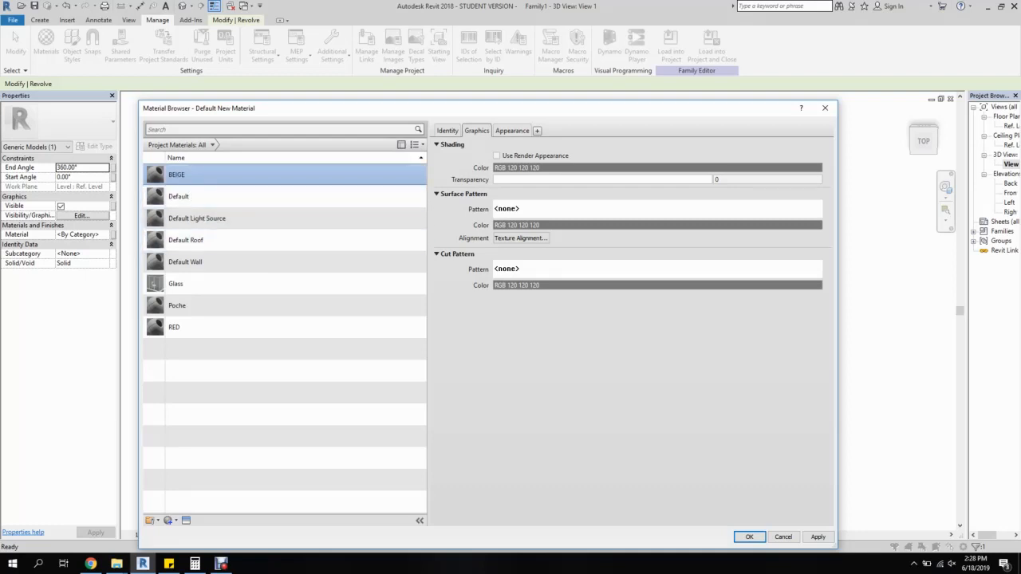
- Make the BEIGE material use its render appearance for shading and set its appearance color to RGB 255 193 125
{"action": "left_click", "coordinate": [497, 156]}
{"action": "left_click", "coordinate": [512, 131]}
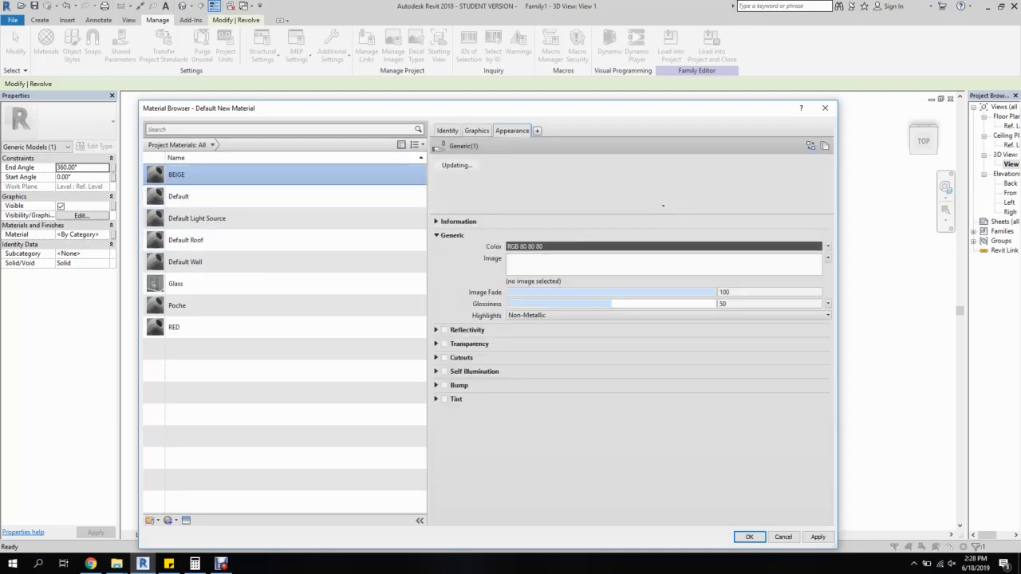
{"action": "left_click", "coordinate": [663, 247]}
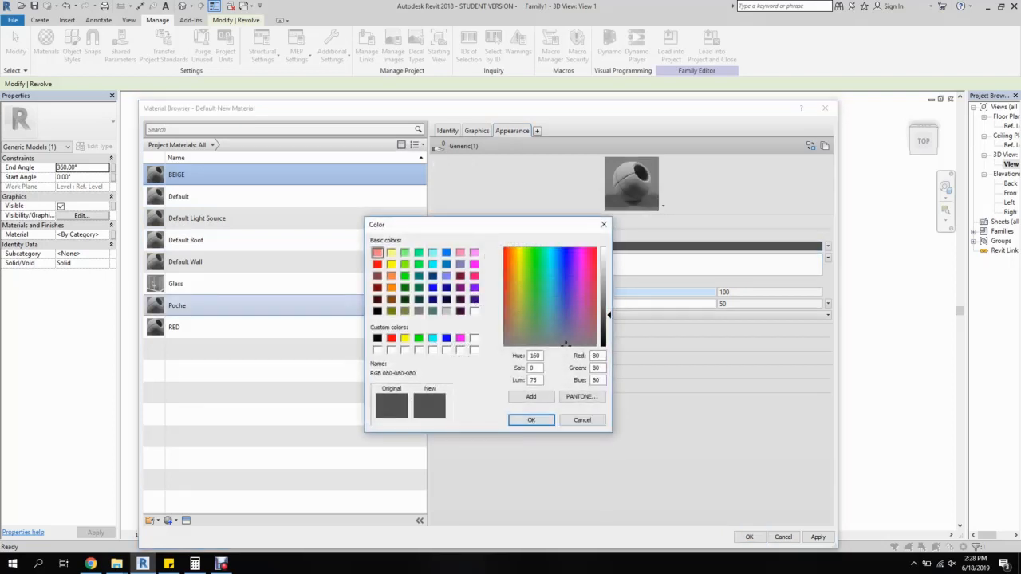
{"action": "left_click", "coordinate": [390, 276]}
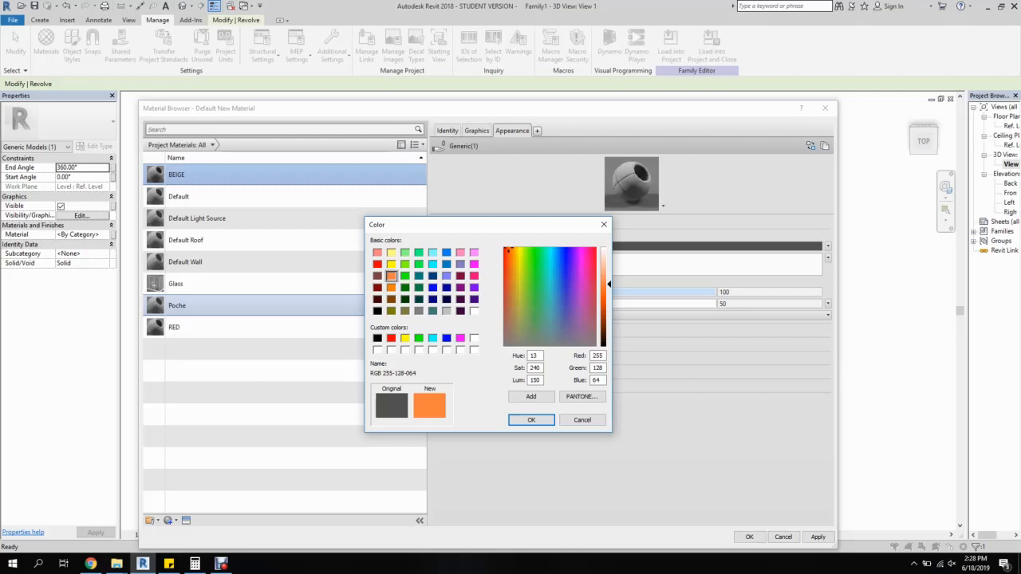
{"action": "left_click_drag", "start_coordinate": [610, 284], "coordinate": [610, 275]}
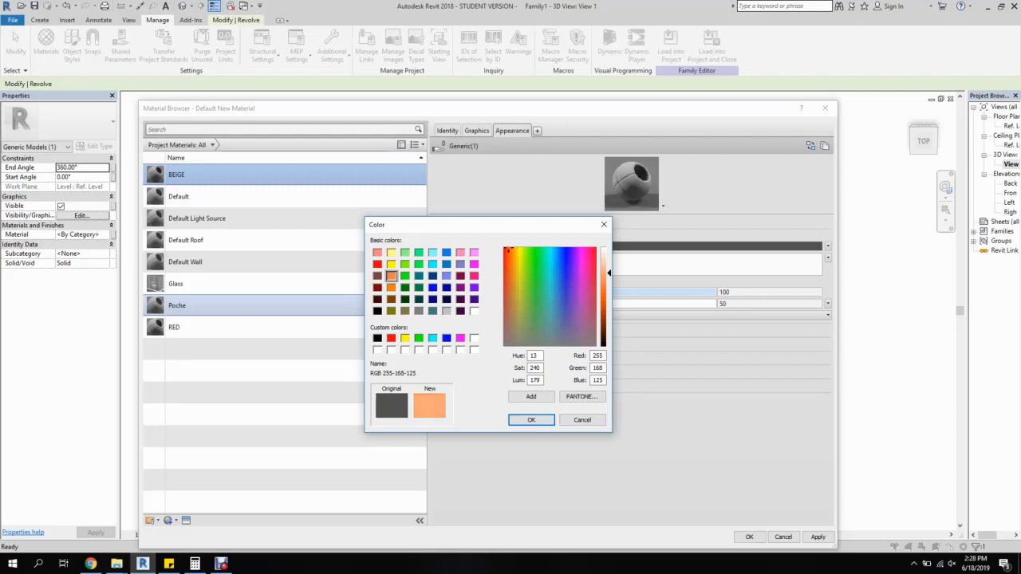
{"action": "left_click_drag", "start_coordinate": [508, 248], "coordinate": [511, 248]}
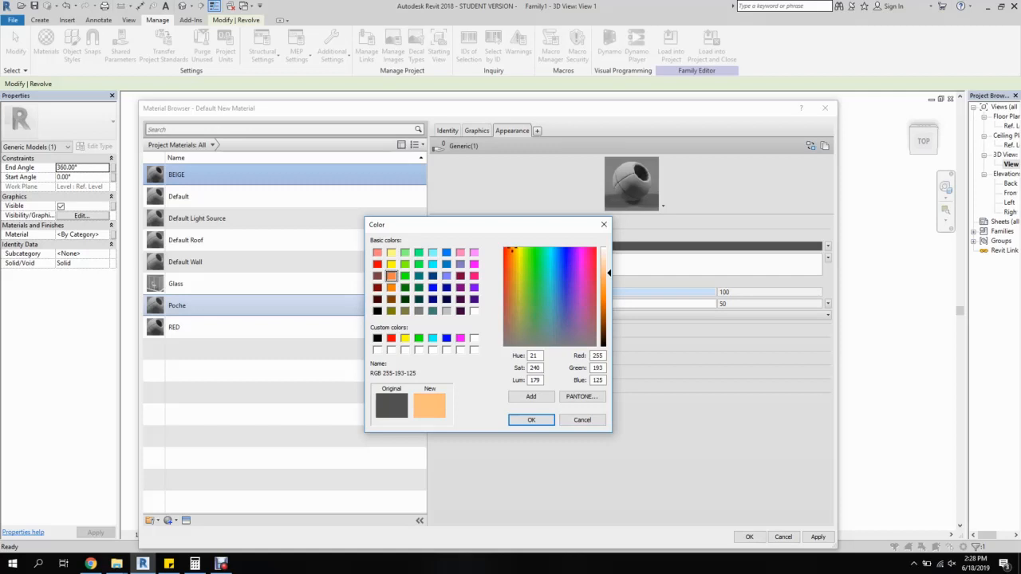
{"action": "key", "text": "Return"}
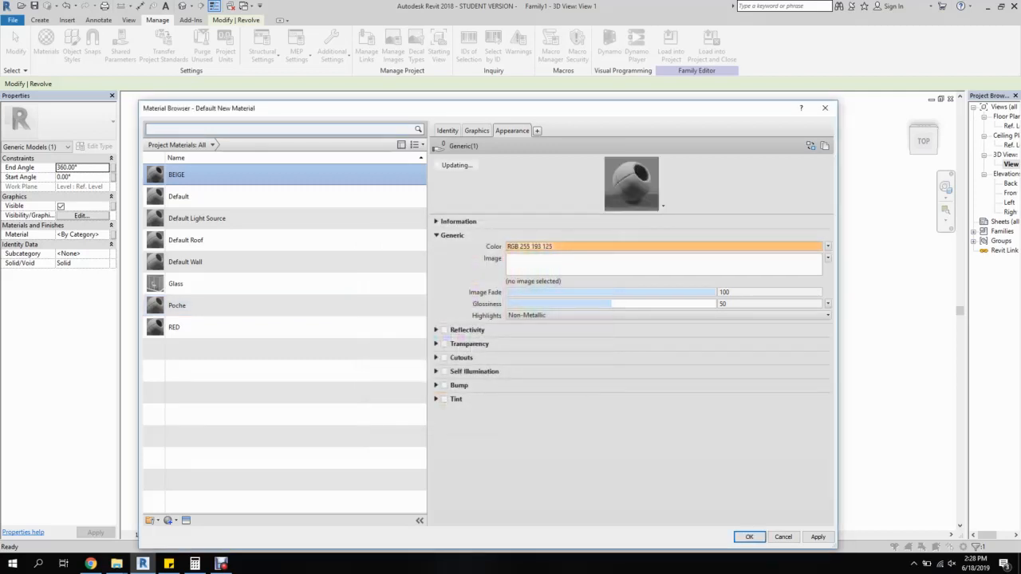
{"action": "left_click", "coordinate": [477, 131]}
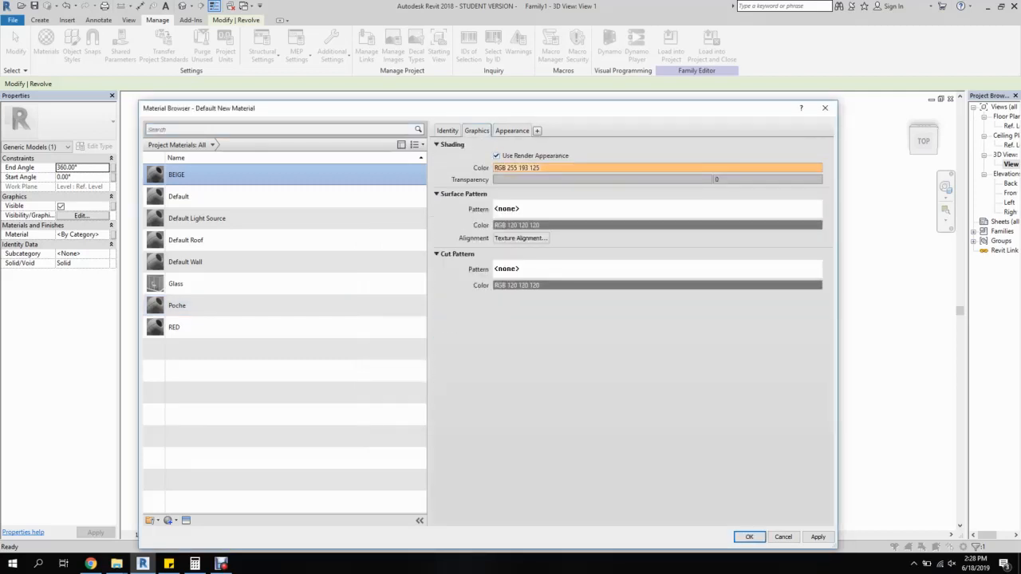
{"action": "left_click", "coordinate": [749, 536]}
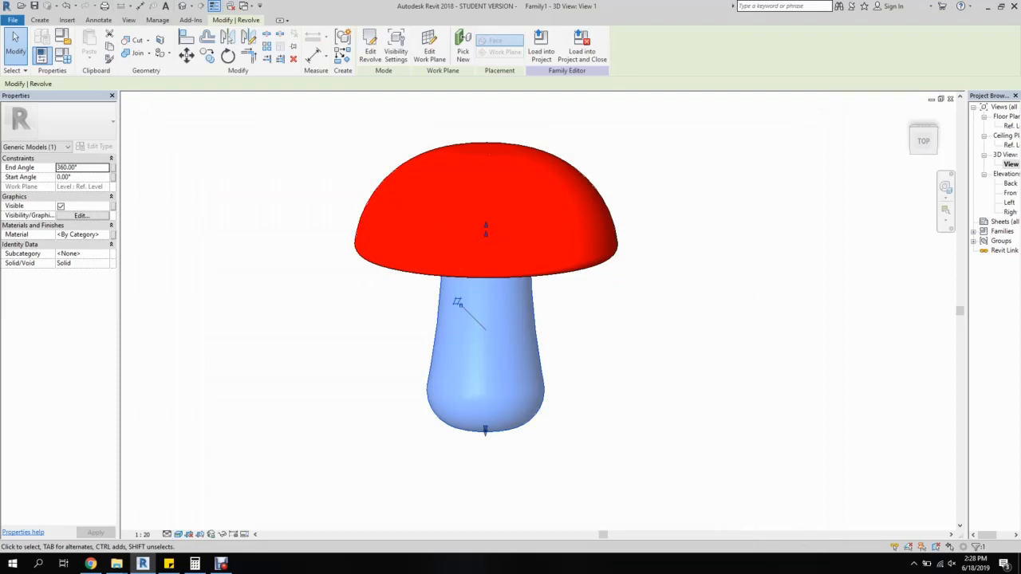
- Assign the BEIGE material to the mushroom's stem revolve
{"action": "left_click", "coordinate": [84, 234]}
{"action": "left_click", "coordinate": [105, 234]}
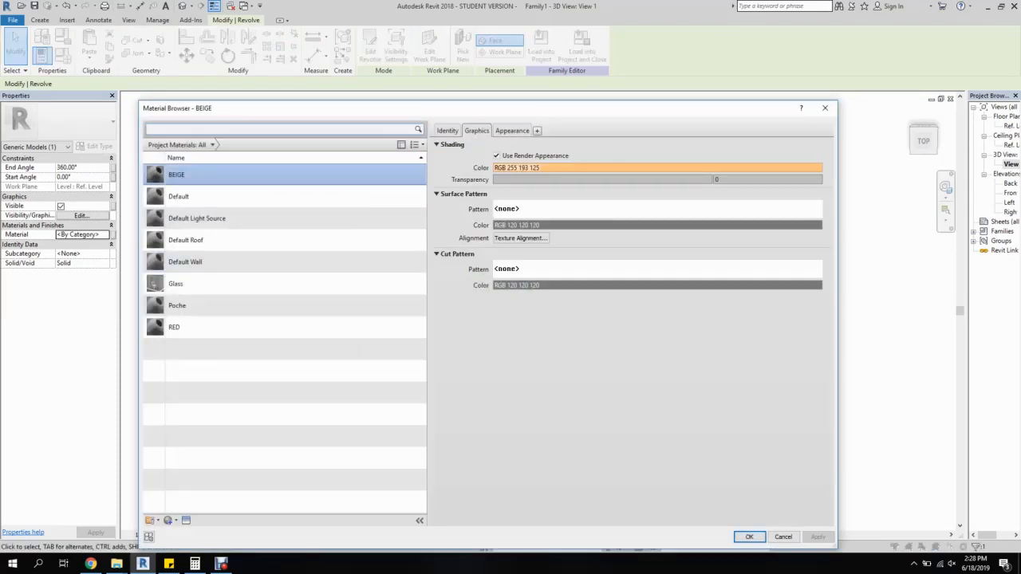
{"action": "left_click", "coordinate": [749, 536]}
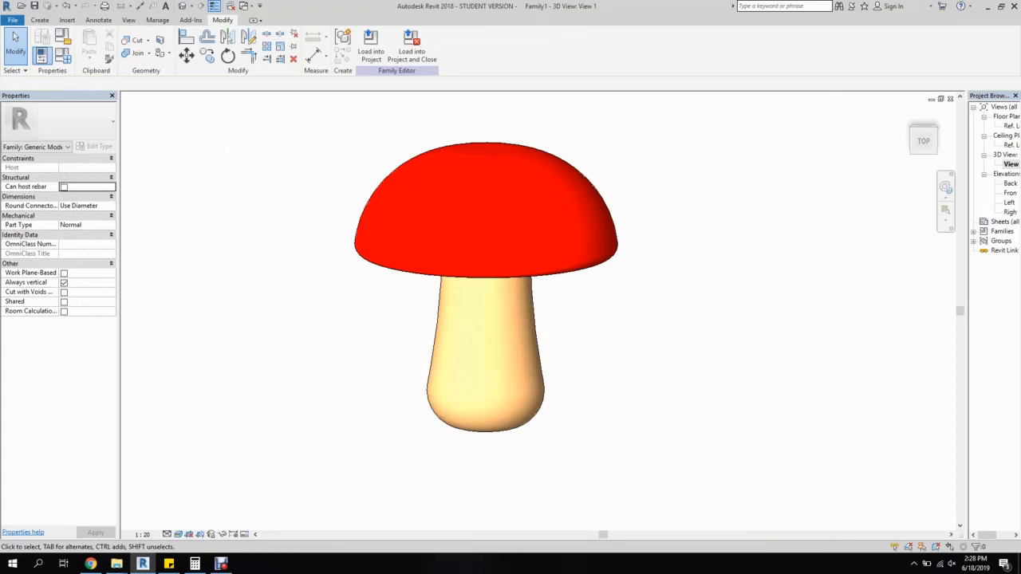
- Look at the colored mushroom from the top in 3D and open the Back elevation to inspect the concentric outlines
{"action": "mouse_move", "coordinate": [487, 335]}
{"action": "middle_mouse_down", "text": "shift"}
{"action": "mouse_move", "coordinate": [543, 291]}
{"action": "mouse_move", "coordinate": [495, 335]}
{"action": "middle_mouse_up", "text": "shift"}
{"action": "left_click_drag", "start_coordinate": [925, 119], "coordinate": [923, 142]}
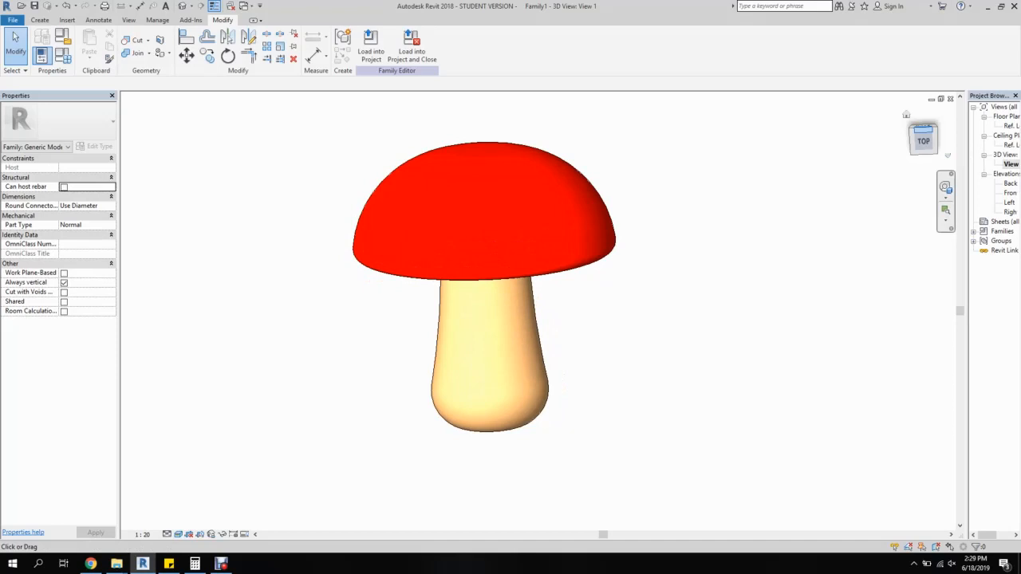
{"action": "left_click", "coordinate": [923, 140]}
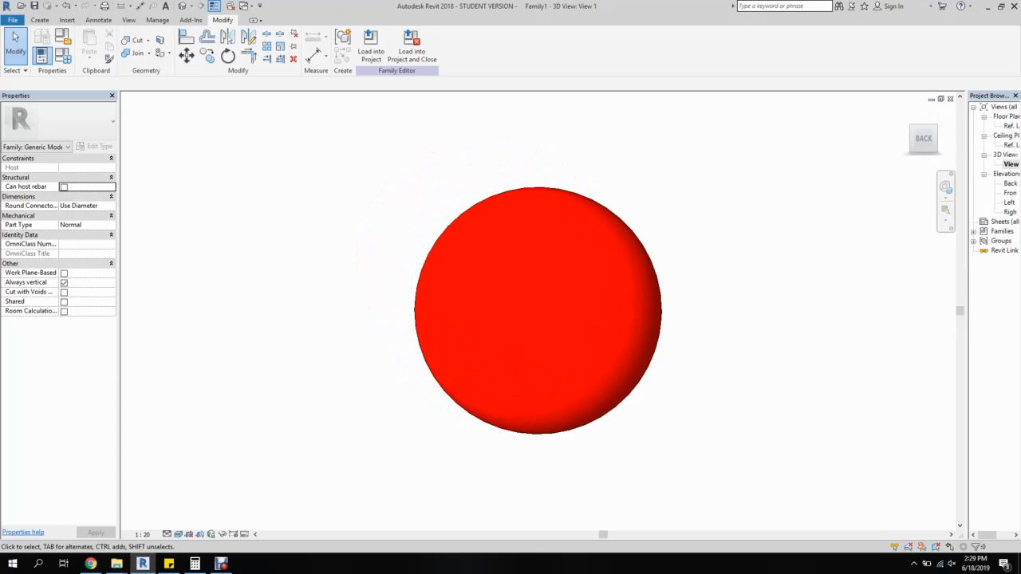
{"action": "double_click", "coordinate": [1011, 184]}
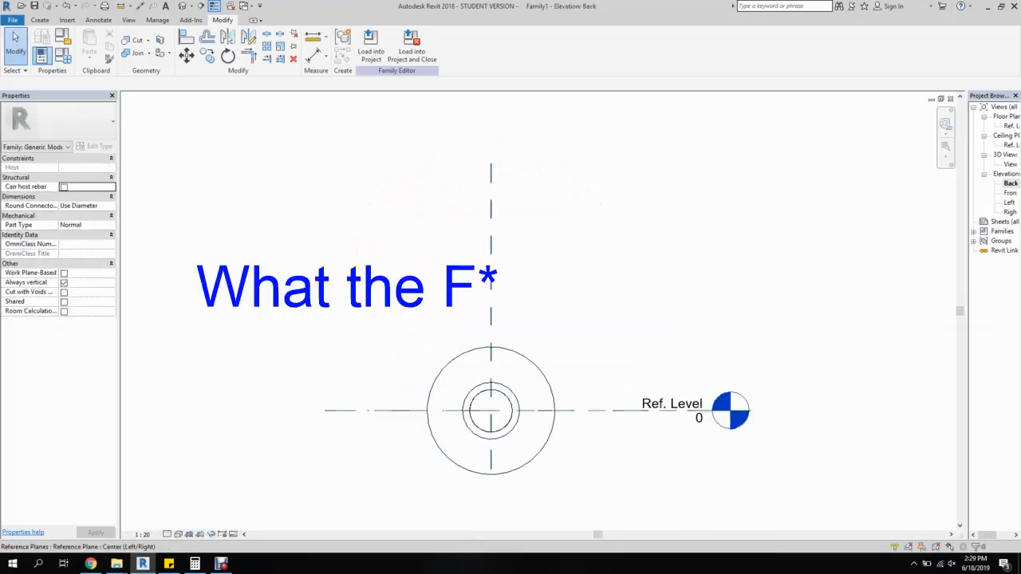
{"action": "scroll", "coordinate": [492, 410], "scroll_direction": "up", "scroll_amount": 2}
{"action": "middle_click_drag", "start_coordinate": [501, 432], "coordinate": [521, 337]}
{"action": "scroll", "coordinate": [521, 337], "scroll_direction": "up", "scroll_amount": 4}
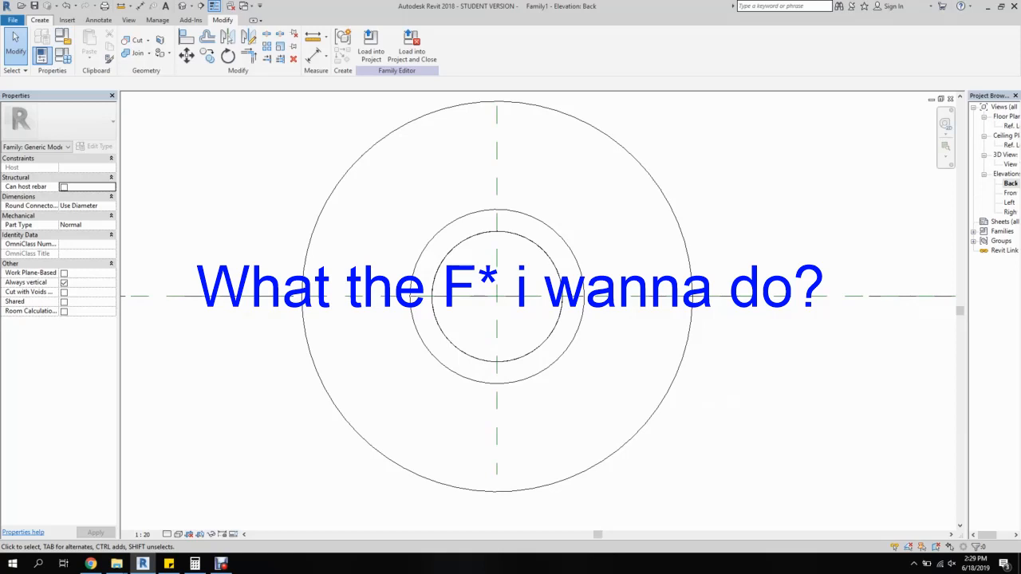
- Start a Revolve in the Back elevation, try a boundary line from the reference-plane intersection, and check the current work plane
{"action": "left_click", "coordinate": [39, 20]}
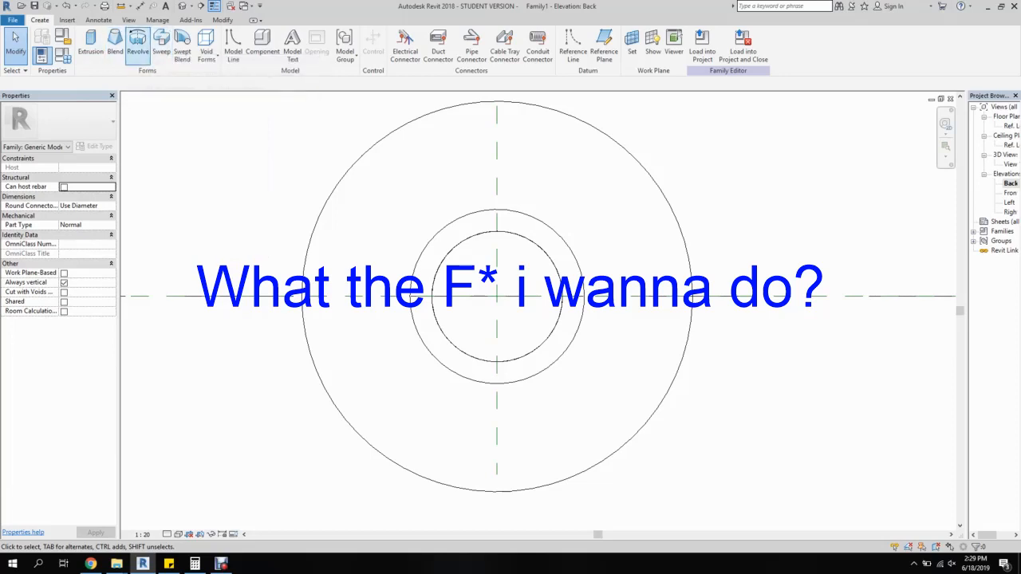
{"action": "left_click", "coordinate": [137, 40]}
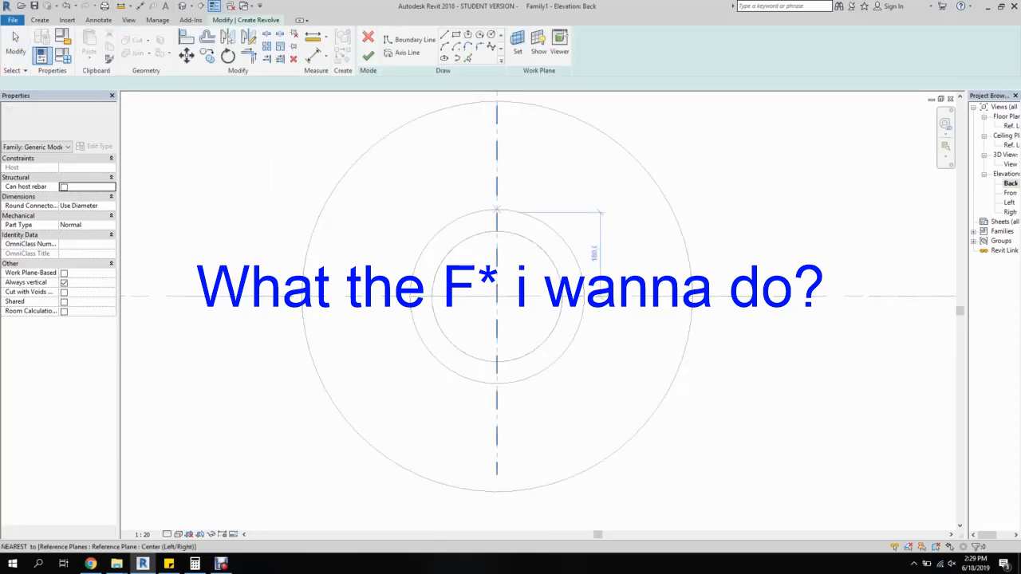
{"action": "left_click", "coordinate": [496, 296]}
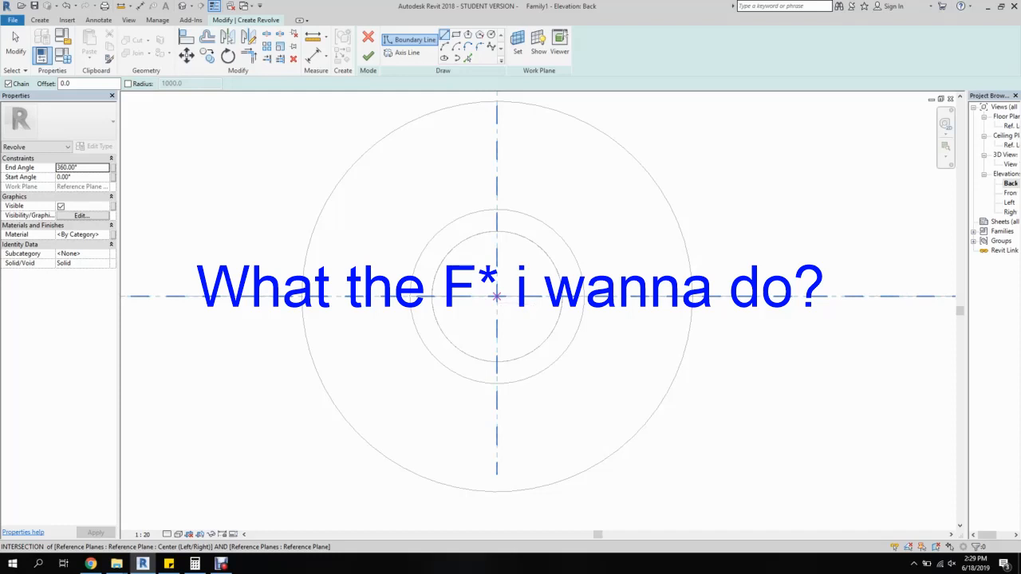
{"action": "left_click", "coordinate": [497, 297]}
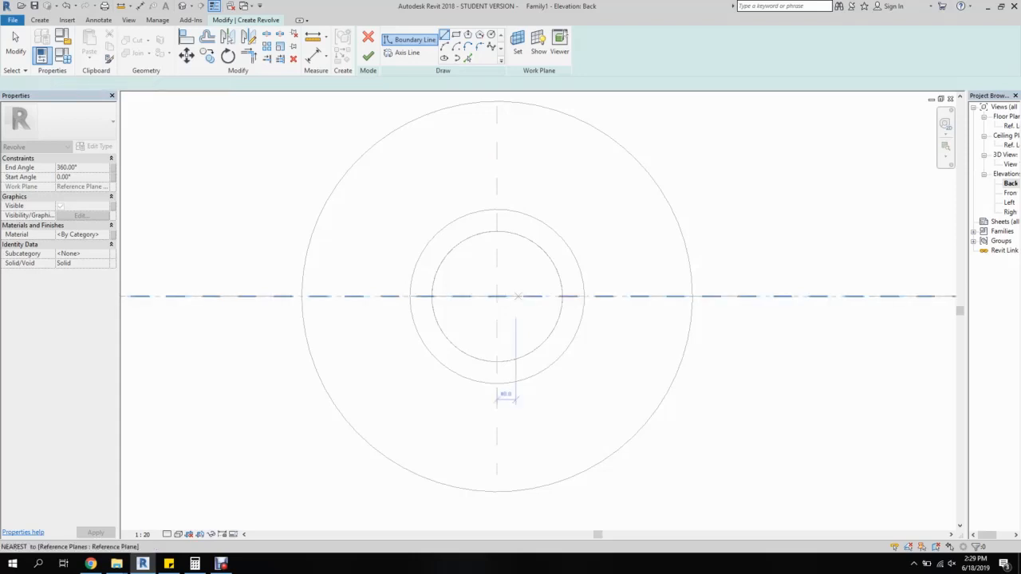
{"action": "left_click", "coordinate": [518, 44]}
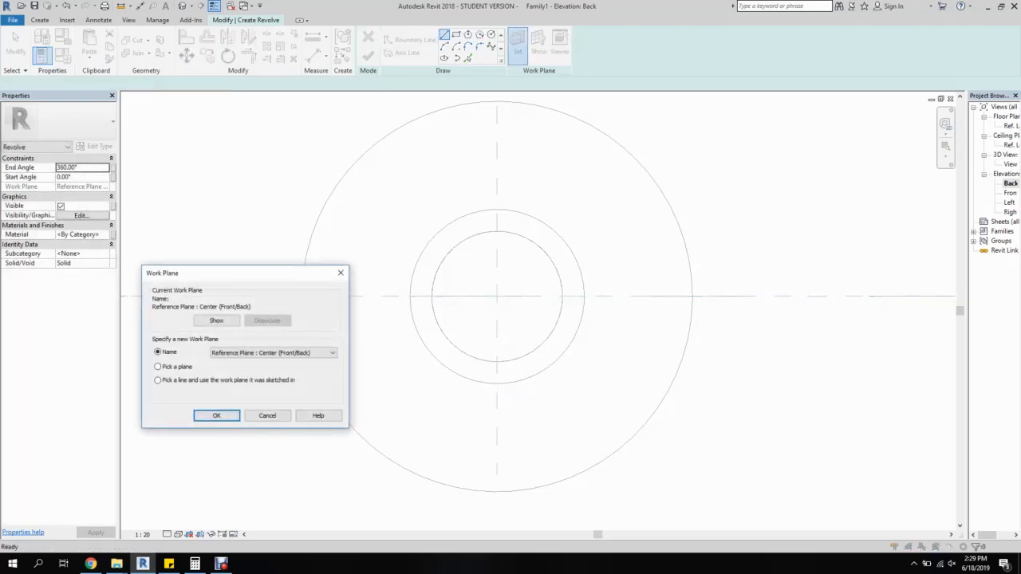
{"action": "left_click", "coordinate": [341, 272]}
- Set the revolve sketch's work plane to Reference Plane : Center (Left/Right) and open the Left elevation for sketching
{"action": "double_click", "coordinate": [1011, 126]}
{"action": "middle_click_drag", "start_coordinate": [434, 171], "coordinate": [435, 414]}
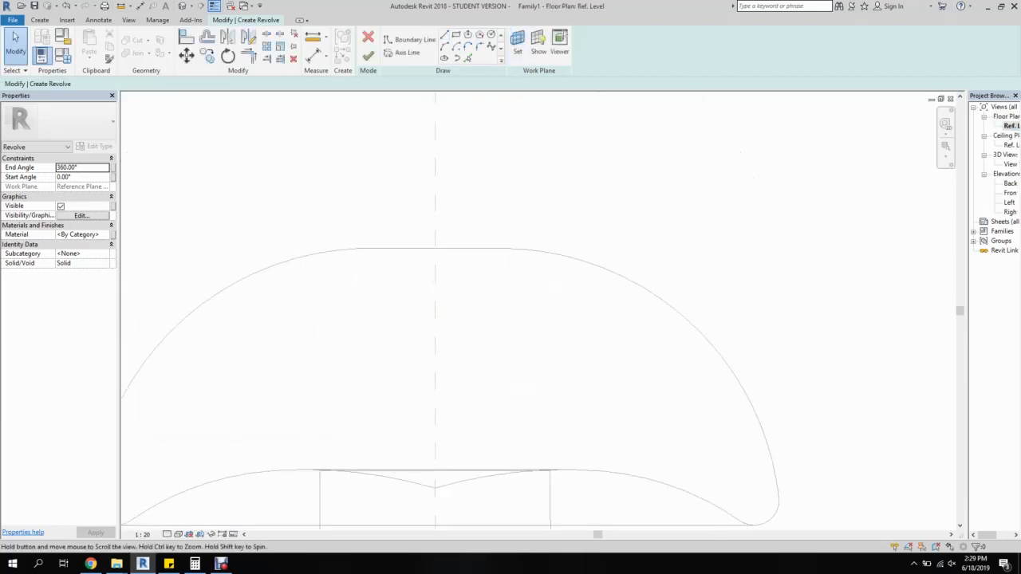
{"action": "scroll", "coordinate": [432, 252], "scroll_direction": "up", "scroll_amount": 2}
{"action": "left_click", "coordinate": [410, 40]}
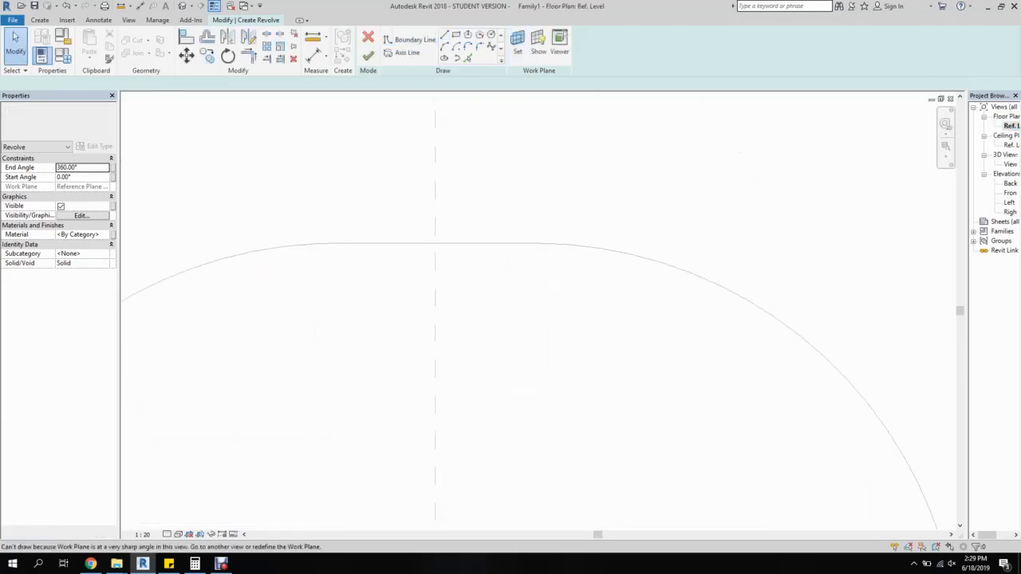
{"action": "left_click", "coordinate": [518, 44]}
{"action": "left_click", "coordinate": [273, 353]}
{"action": "left_click", "coordinate": [274, 377]}
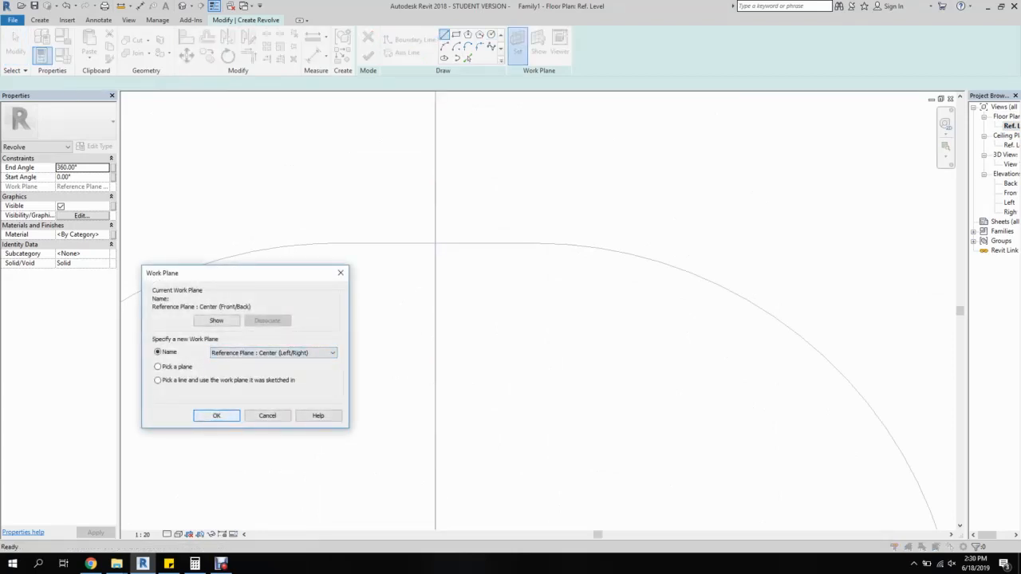
{"action": "left_click", "coordinate": [216, 416]}
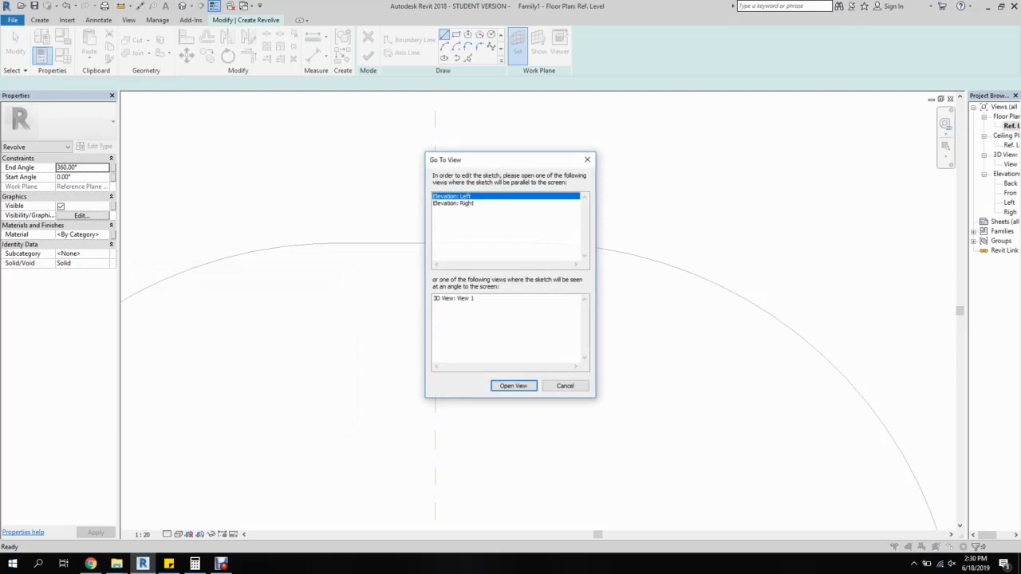
{"action": "key", "text": "Return"}
- Sketch a closed rectangular boundary about 20 wide on the reference level line, straddling the top edge of the cap
{"action": "scroll", "coordinate": [383, 427], "scroll_direction": "up", "scroll_amount": 8}
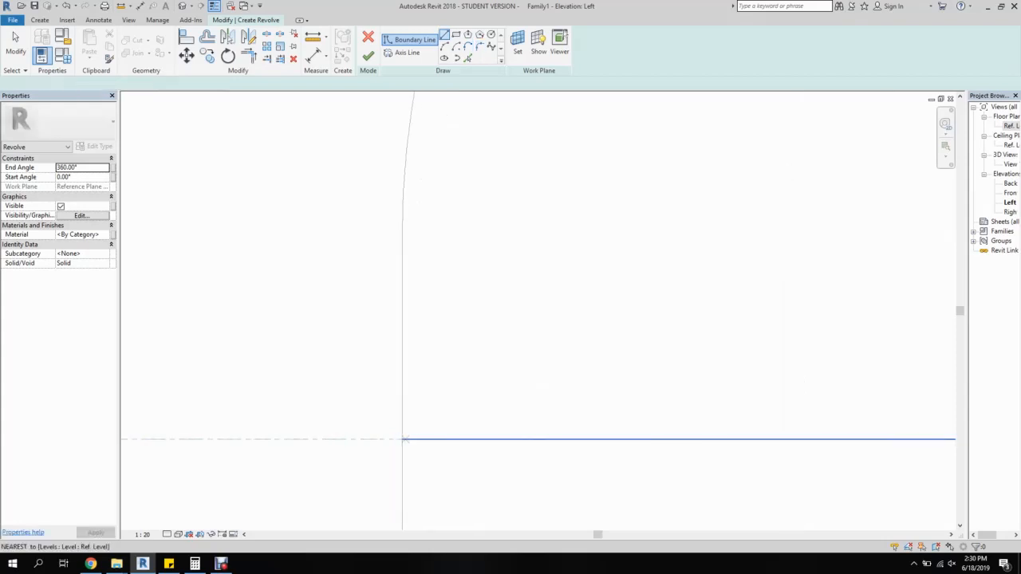
{"action": "left_click", "coordinate": [446, 439]}
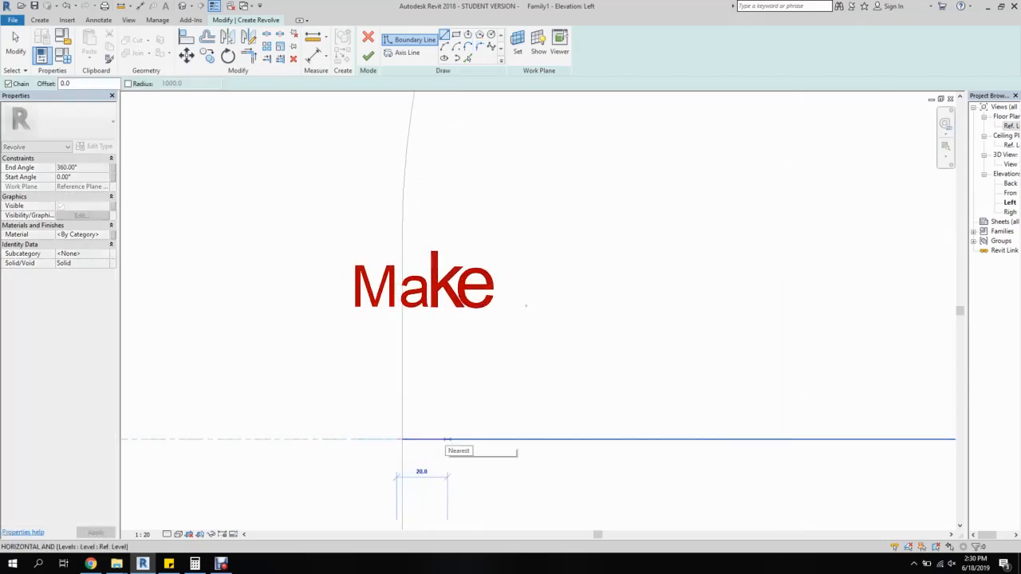
{"action": "left_click", "coordinate": [446, 414]}
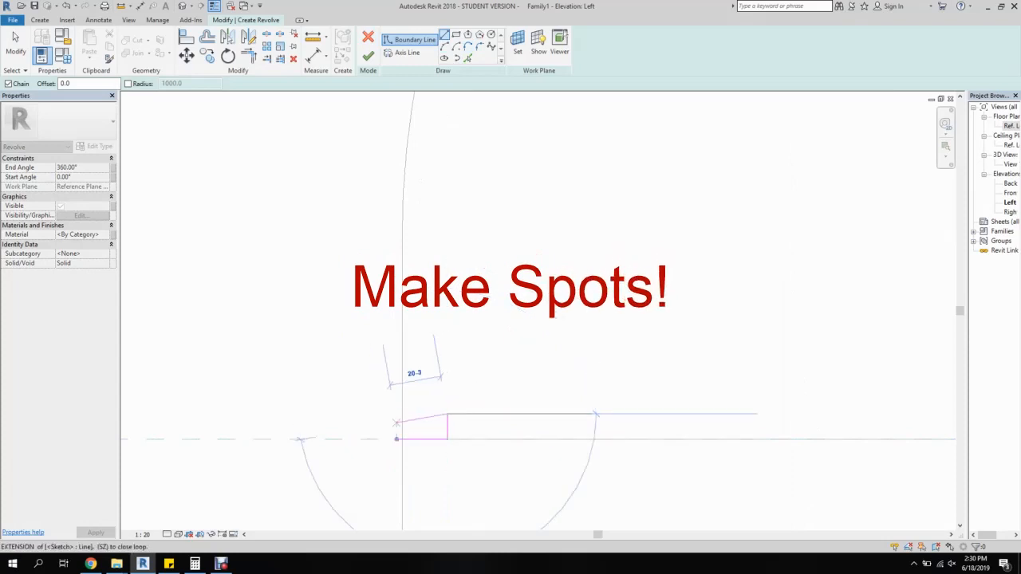
{"action": "left_click", "coordinate": [396, 413]}
{"action": "left_click", "coordinate": [397, 439]}
- Draw the axis line along the rectangle's edge on the reference level and finish the spot revolve
{"action": "left_click", "coordinate": [403, 51]}
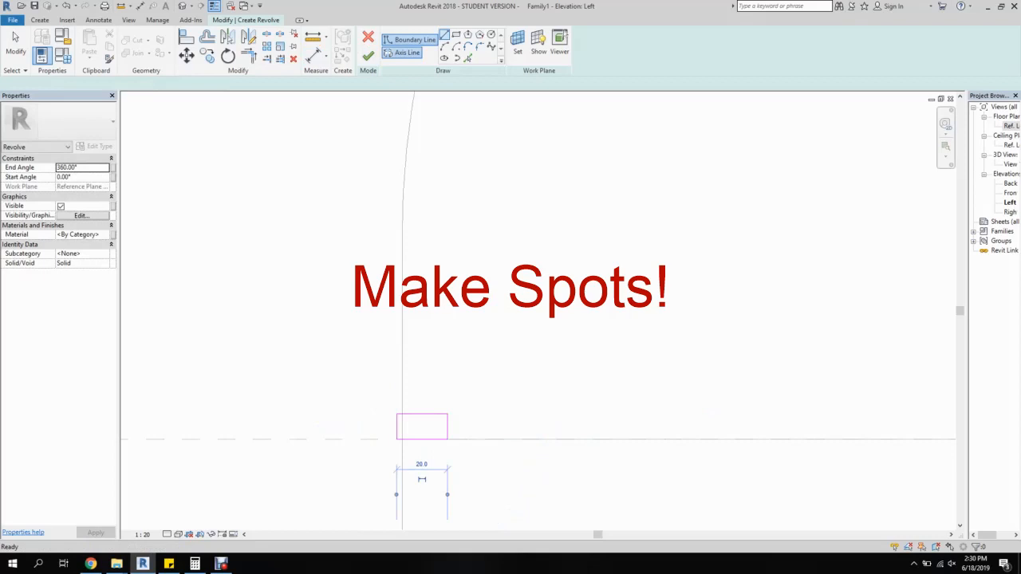
{"action": "left_click", "coordinate": [447, 439]}
{"action": "left_click", "coordinate": [384, 439]}
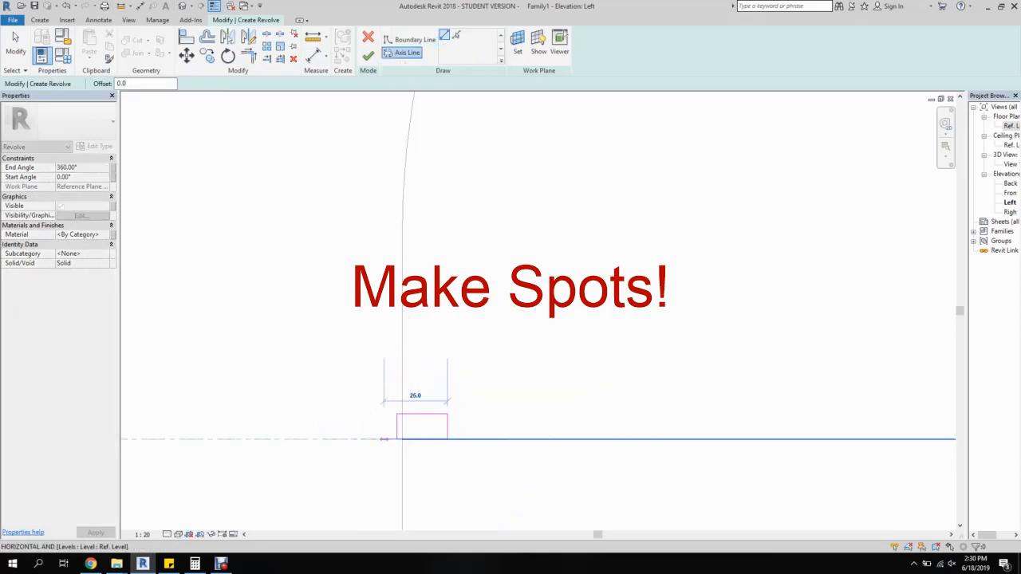
{"action": "left_click", "coordinate": [368, 56]}
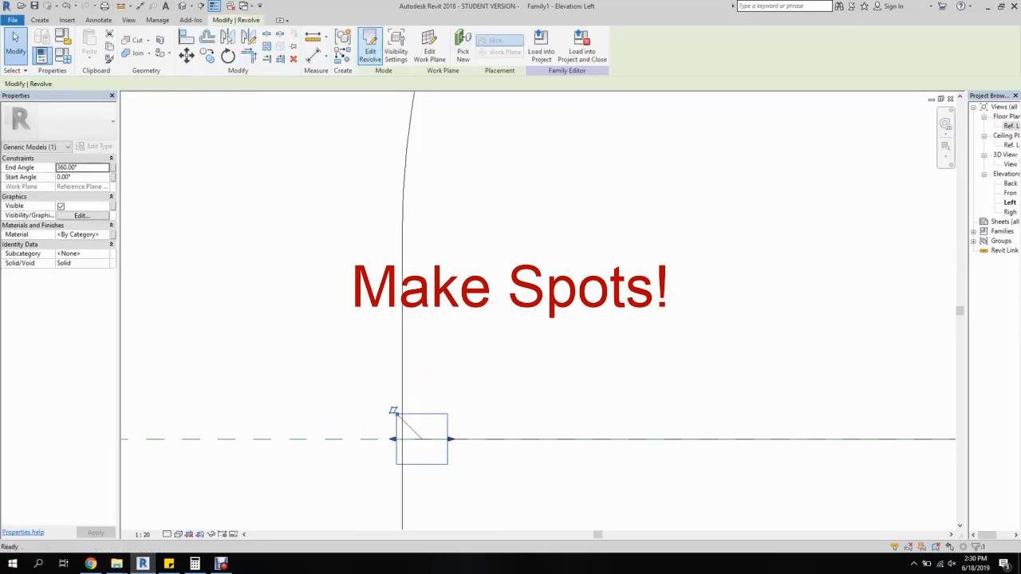
- Look at the spot on the cap in 3D, reopen its revolve sketch and show it in the Left elevation
{"action": "double_click", "coordinate": [1012, 164]}
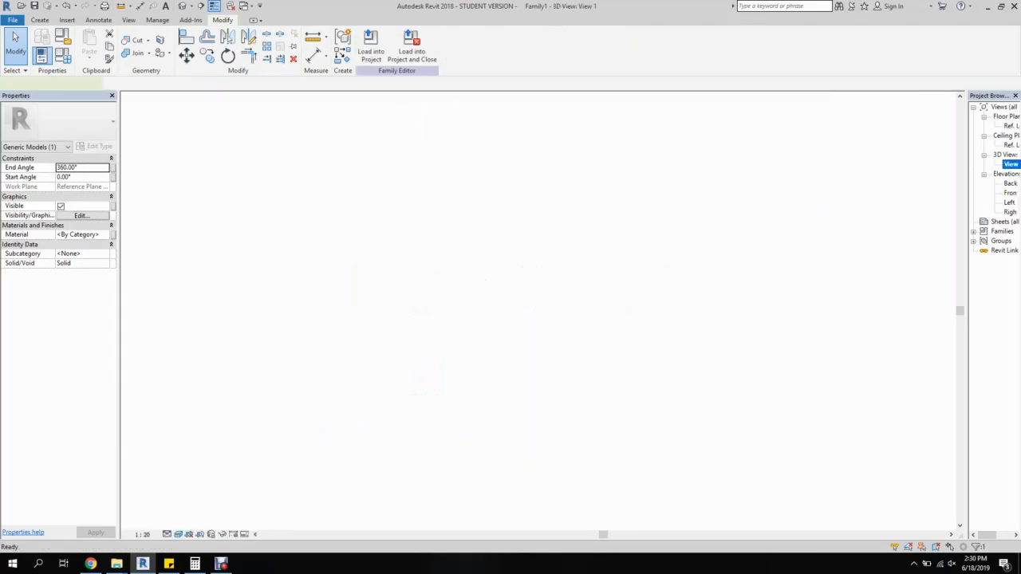
{"action": "key", "text": "Escape"}
{"action": "scroll", "coordinate": [547, 323], "scroll_direction": "up", "scroll_amount": 2}
{"action": "scroll", "coordinate": [548, 324], "scroll_direction": "up", "scroll_amount": 1}
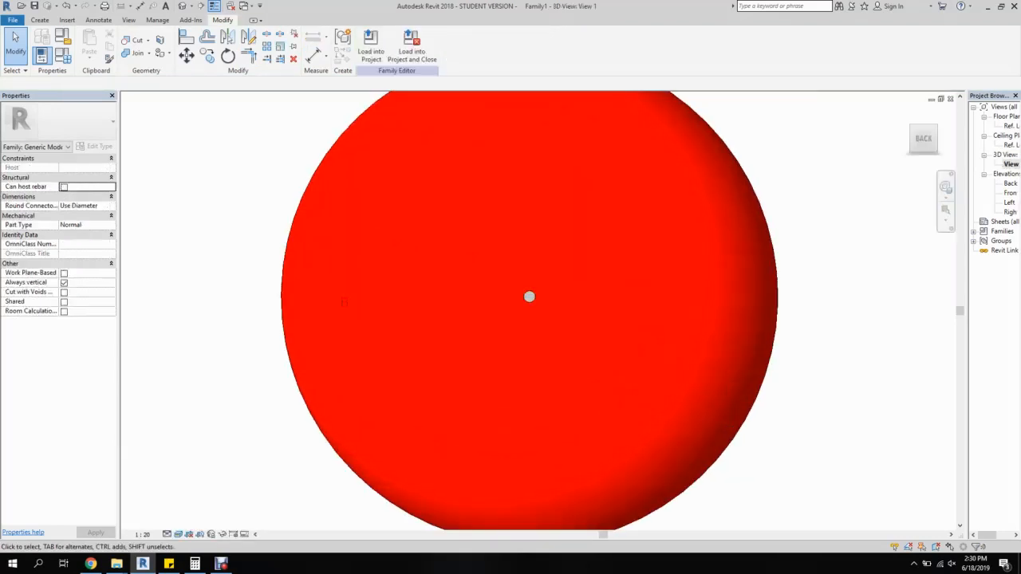
{"action": "middle_click_drag", "start_coordinate": [548, 324], "coordinate": [528, 228], "text": "shift"}
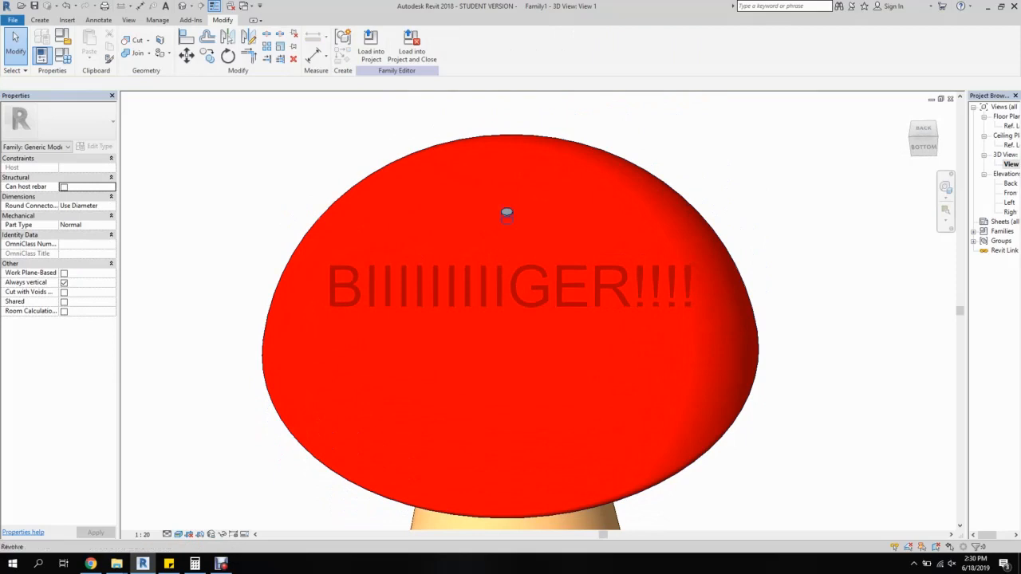
{"action": "left_click", "coordinate": [478, 189]}
{"action": "double_click", "coordinate": [479, 188]}
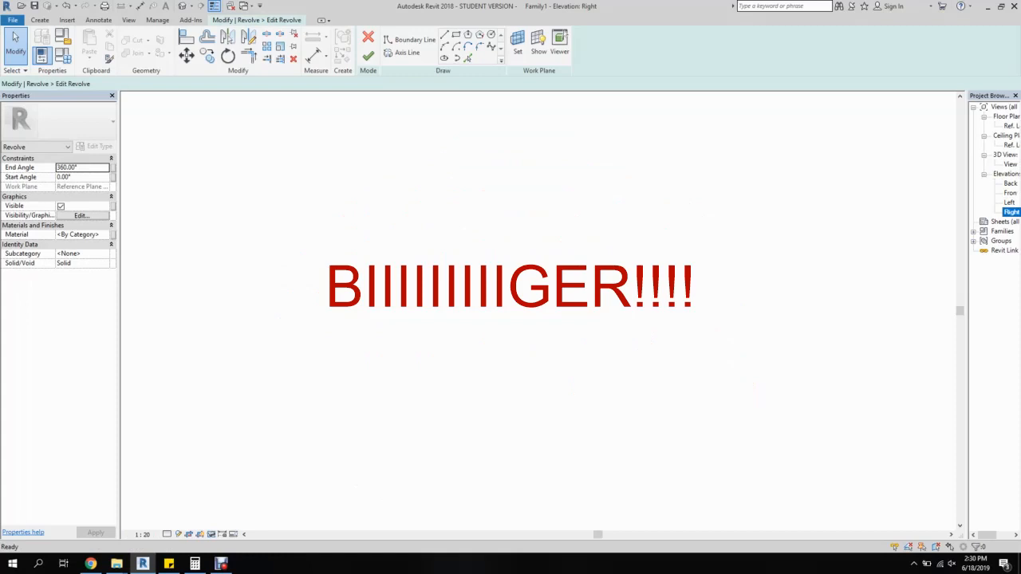
{"action": "double_click", "coordinate": [1010, 202]}
{"action": "scroll", "coordinate": [384, 435], "scroll_direction": "up", "scroll_amount": 4}
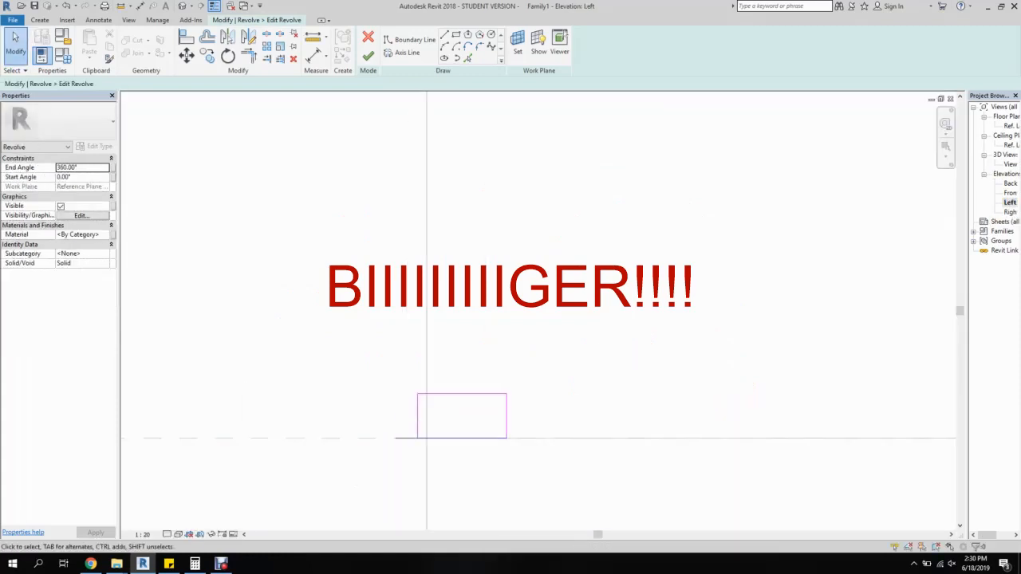
- Stretch the spot profile's outer edge to 35 from the axis and finish the edited revolve
{"action": "left_click", "coordinate": [457, 391]}
{"action": "left_click_drag", "start_coordinate": [453, 391], "coordinate": [453, 263]}
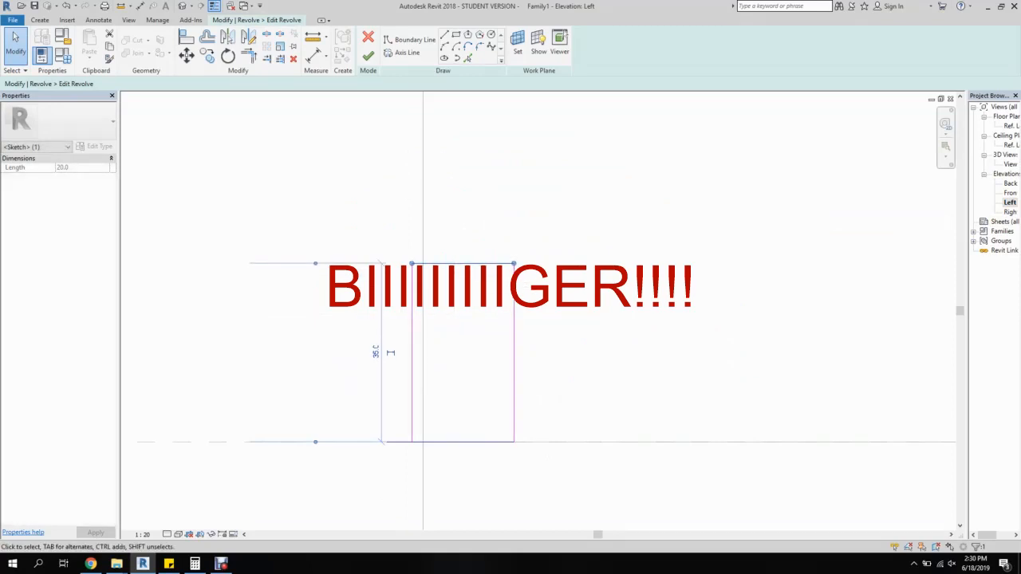
{"action": "left_click", "coordinate": [368, 56]}
{"action": "key", "text": "Escape"}
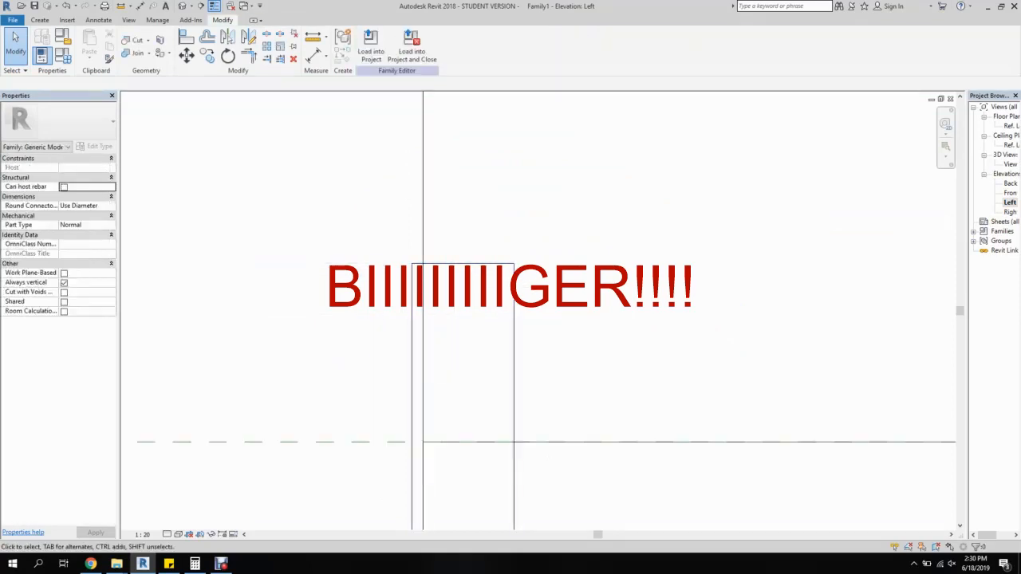
- Inspect the enlarged spot on the cap in 3D and in the Front and Left elevations
{"action": "double_click", "coordinate": [1010, 165]}
{"action": "scroll", "coordinate": [721, 353], "scroll_direction": "down", "scroll_amount": 1}
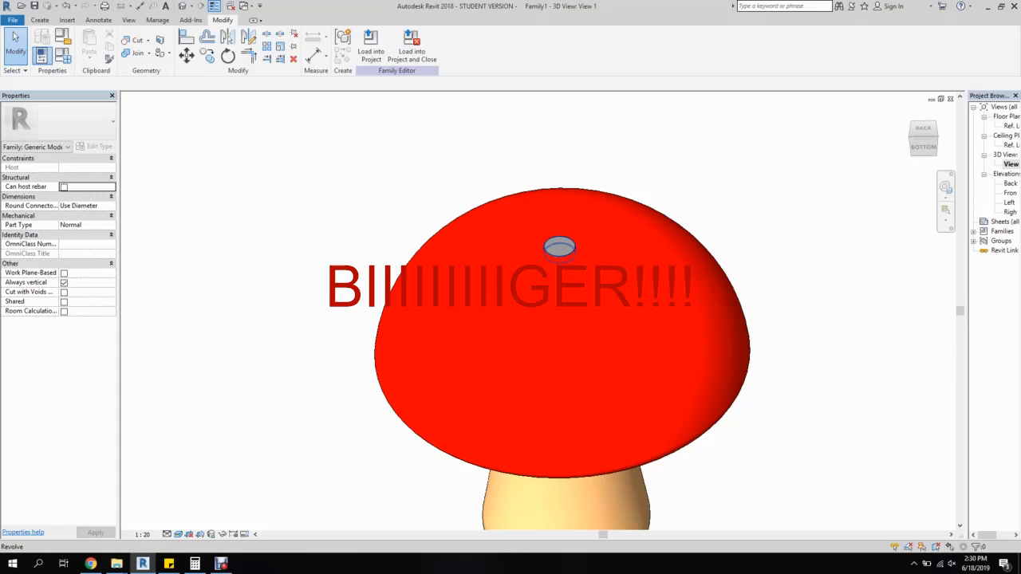
{"action": "left_click", "coordinate": [559, 248]}
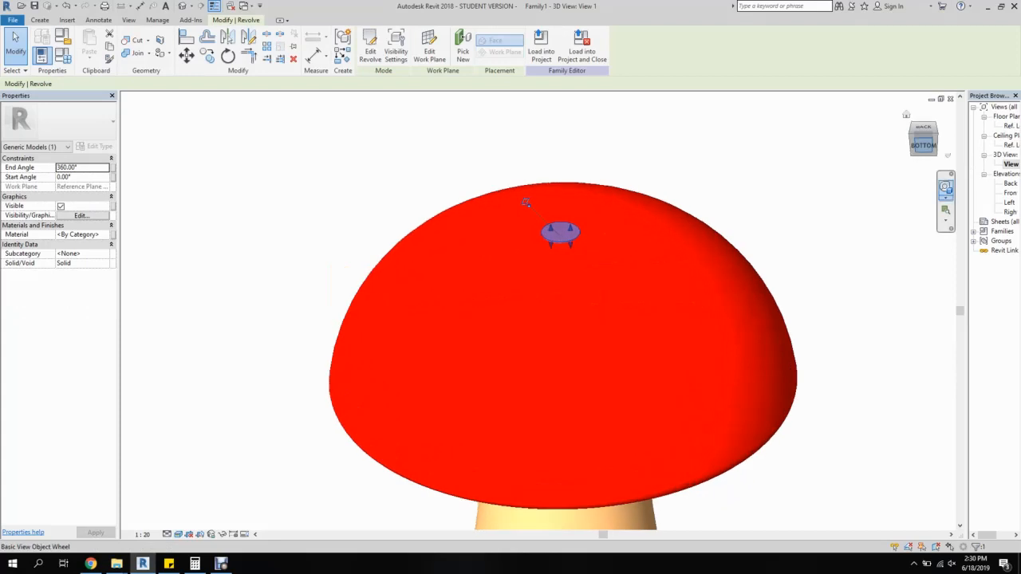
{"action": "middle_click_drag", "start_coordinate": [526, 202], "coordinate": [543, 165], "text": "shift"}
{"action": "key", "text": "Escape"}
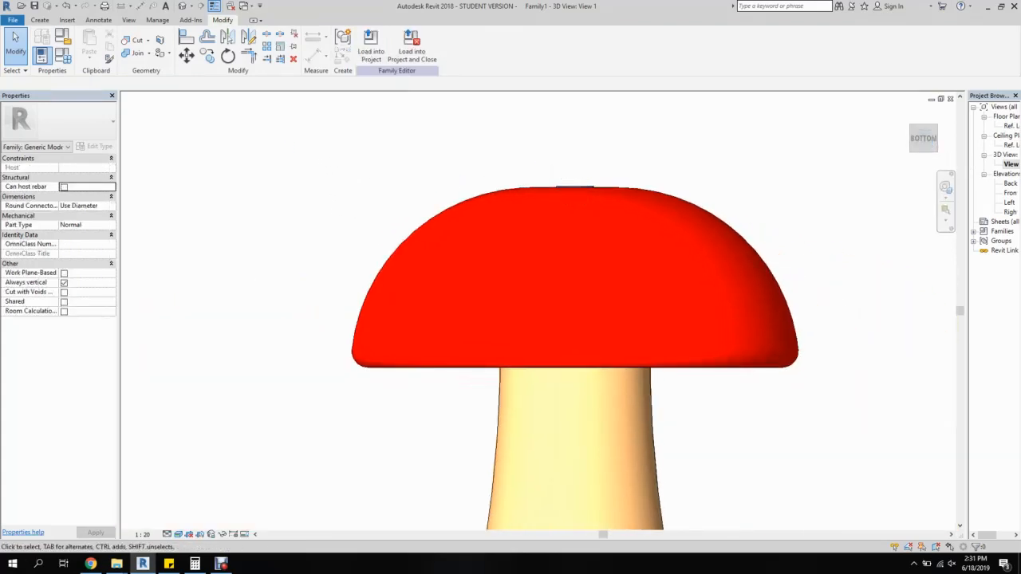
{"action": "double_click", "coordinate": [1010, 193]}
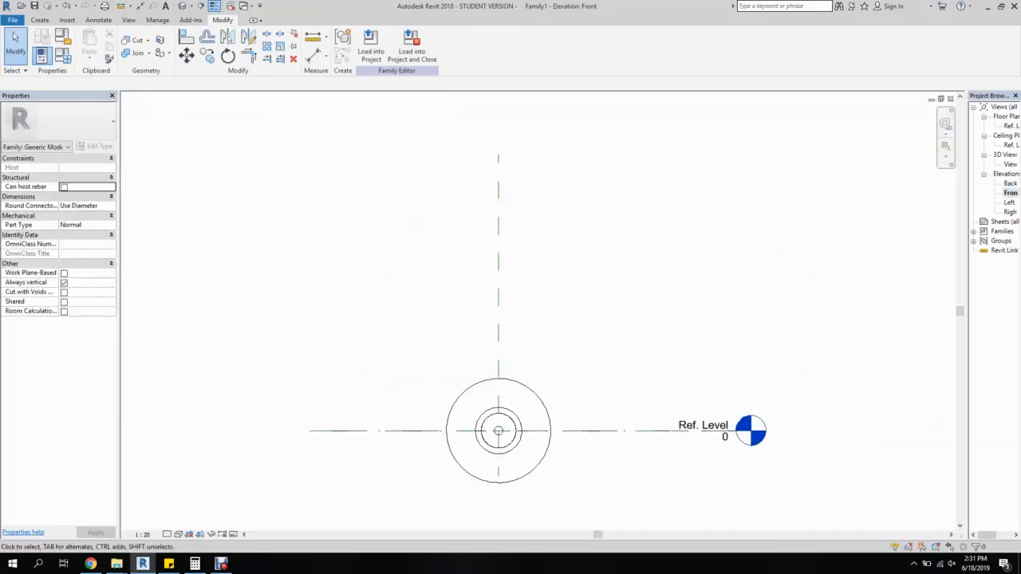
{"action": "double_click", "coordinate": [1010, 203]}
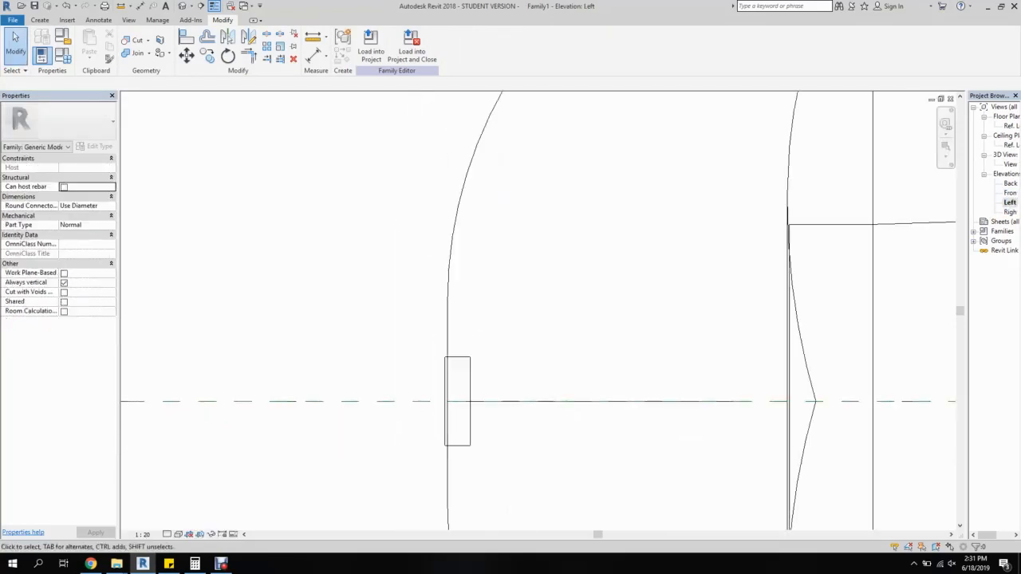
{"action": "scroll", "coordinate": [483, 286], "scroll_direction": "down", "scroll_amount": 2}
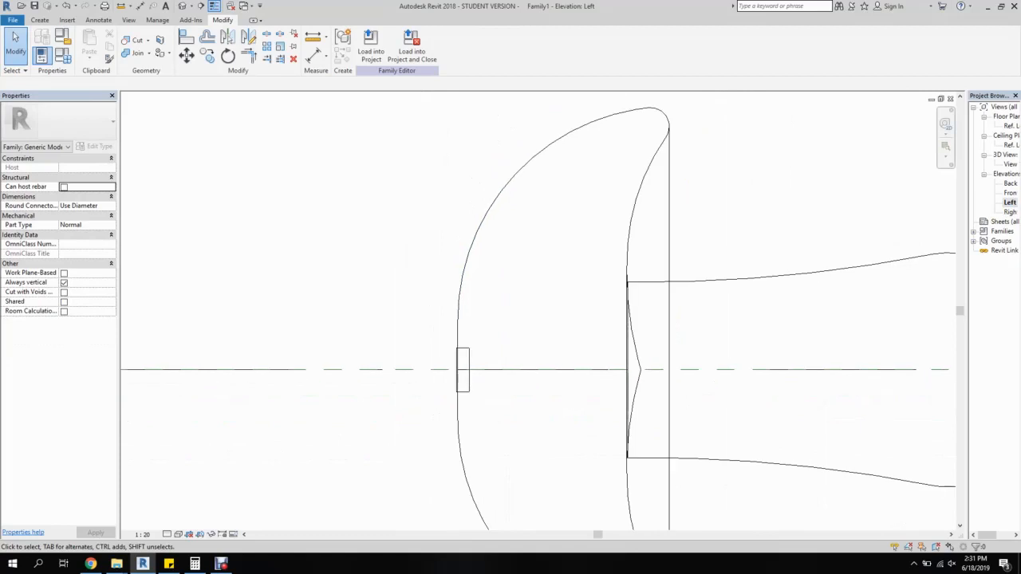
- Mirror a copy of the spot across a drawn diagonal axis starting on the mushroom's centerline under the cap
{"action": "left_click", "coordinate": [458, 358]}
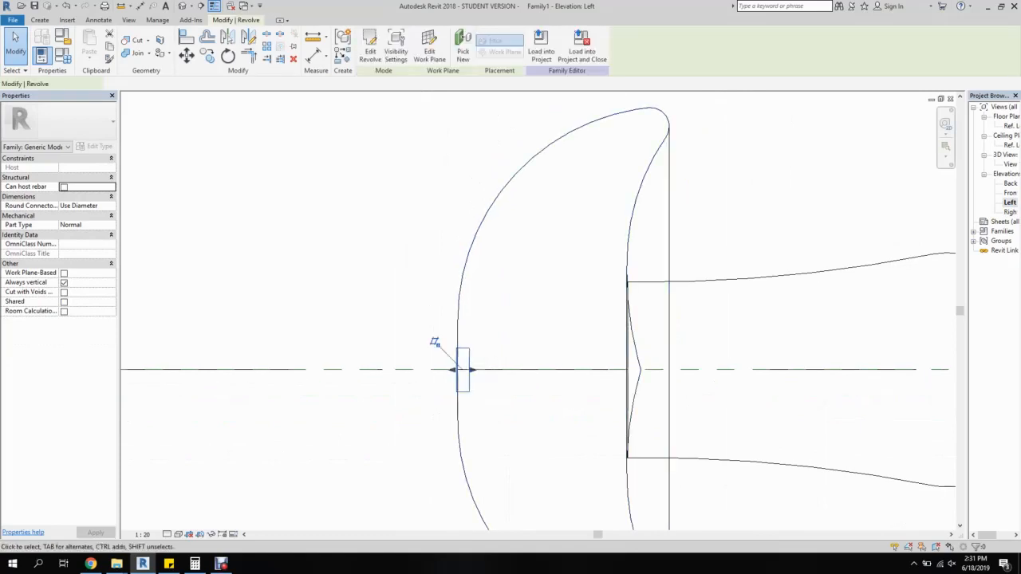
{"action": "left_click", "coordinate": [248, 37]}
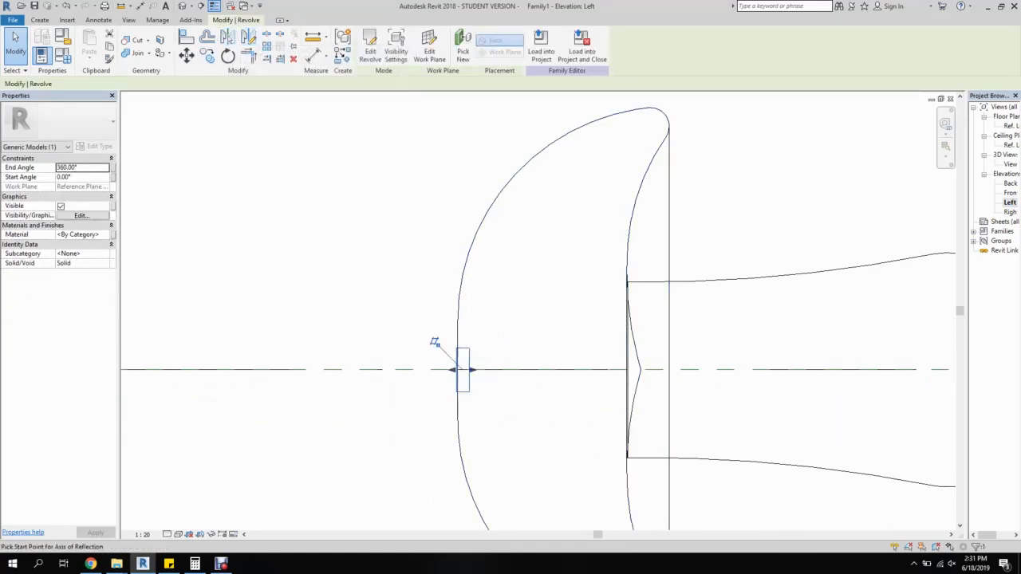
{"action": "left_click", "coordinate": [630, 369]}
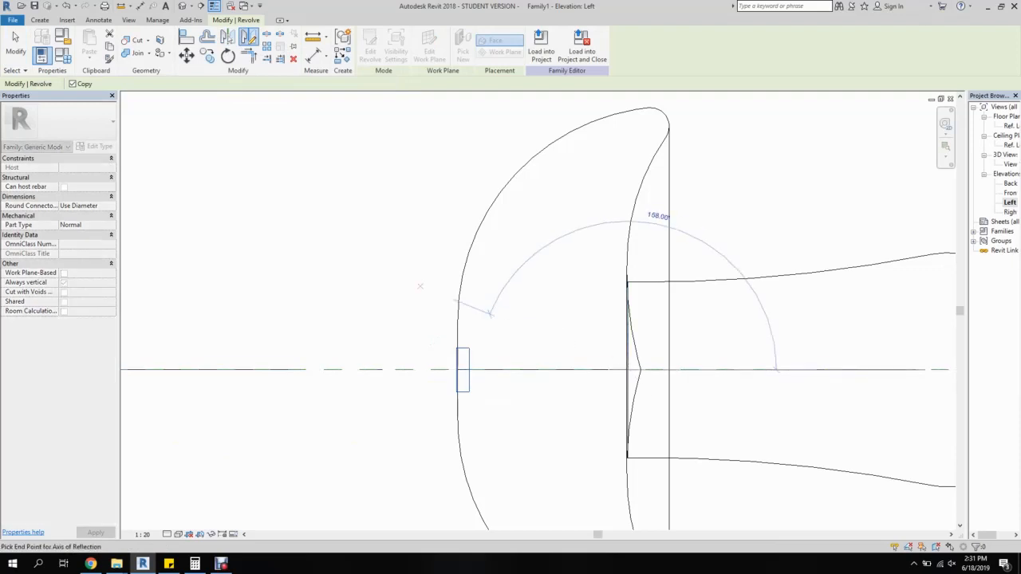
{"action": "left_click", "coordinate": [407, 287]}
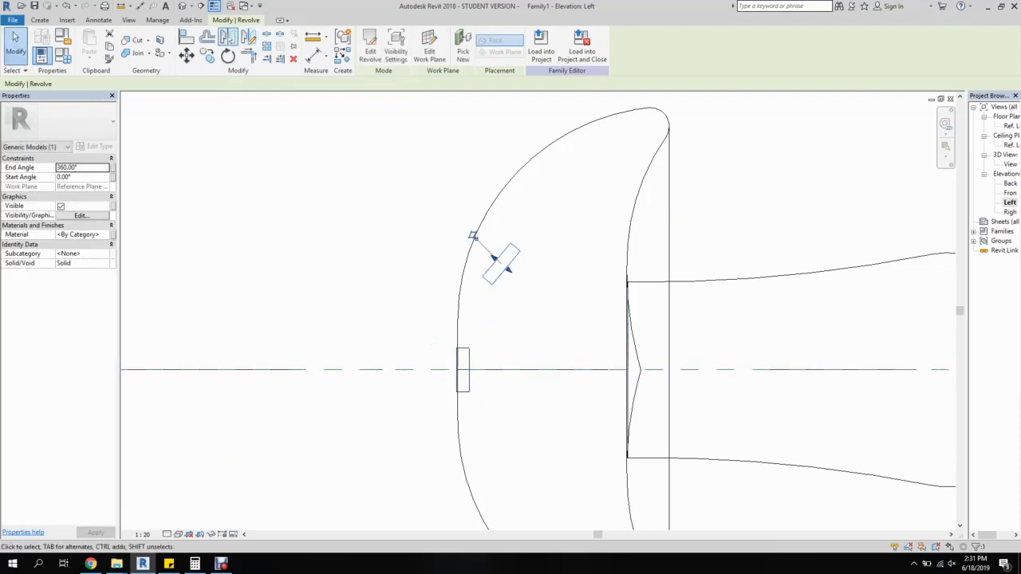
- Mirror the tilted spot copy across the mushroom's horizontal centerline to the opposite side of the cap
{"action": "left_click", "coordinate": [228, 37]}
{"action": "left_click", "coordinate": [431, 369]}
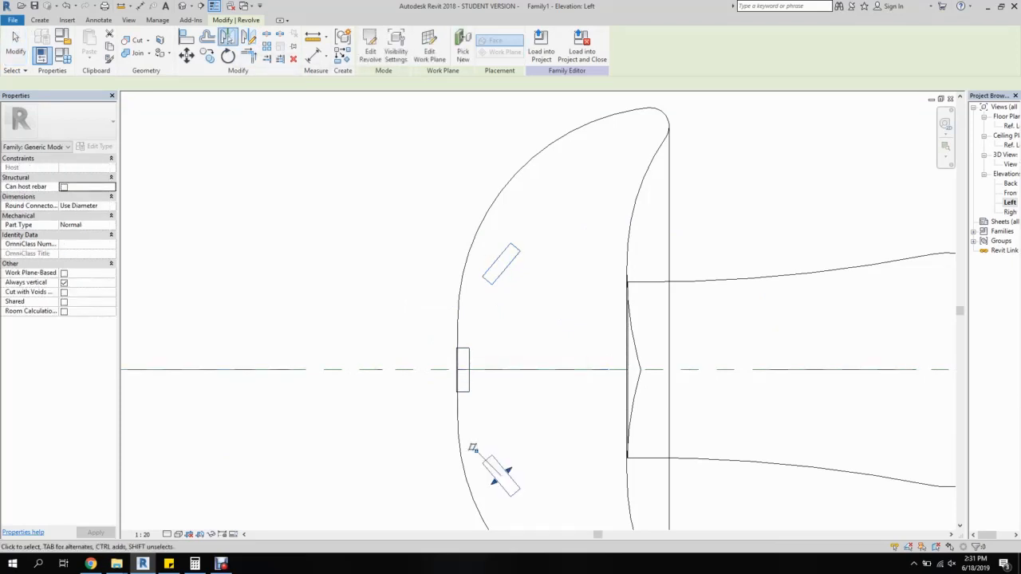
{"action": "left_click", "coordinate": [430, 309]}
- Move the upper tilted spot diagonally outward onto the cap's curved edge
{"action": "left_click", "coordinate": [493, 261]}
{"action": "key", "text": "m"}
{"action": "key", "text": "v"}
{"action": "left_click", "coordinate": [506, 268]}
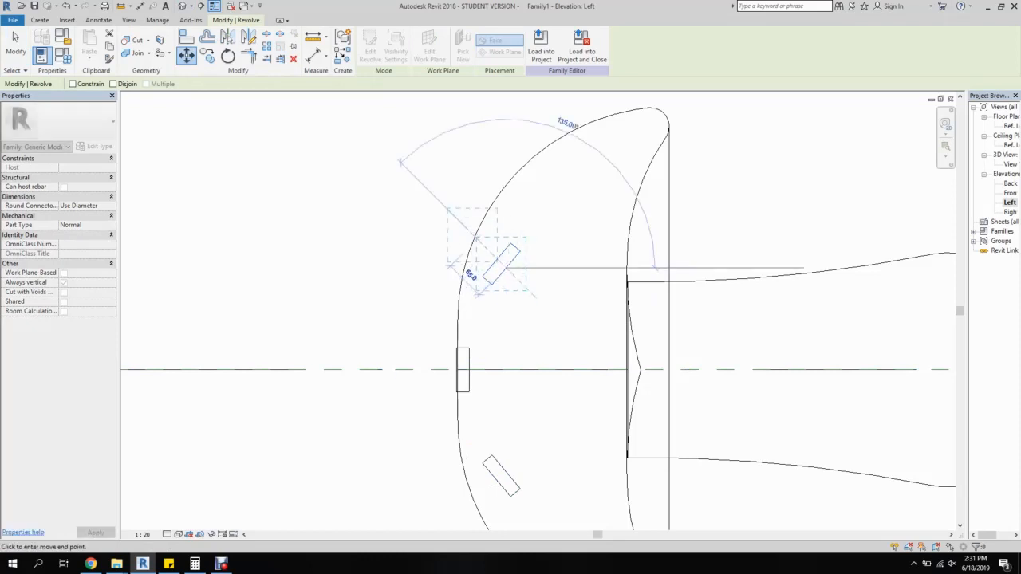
{"action": "left_click", "coordinate": [476, 238]}
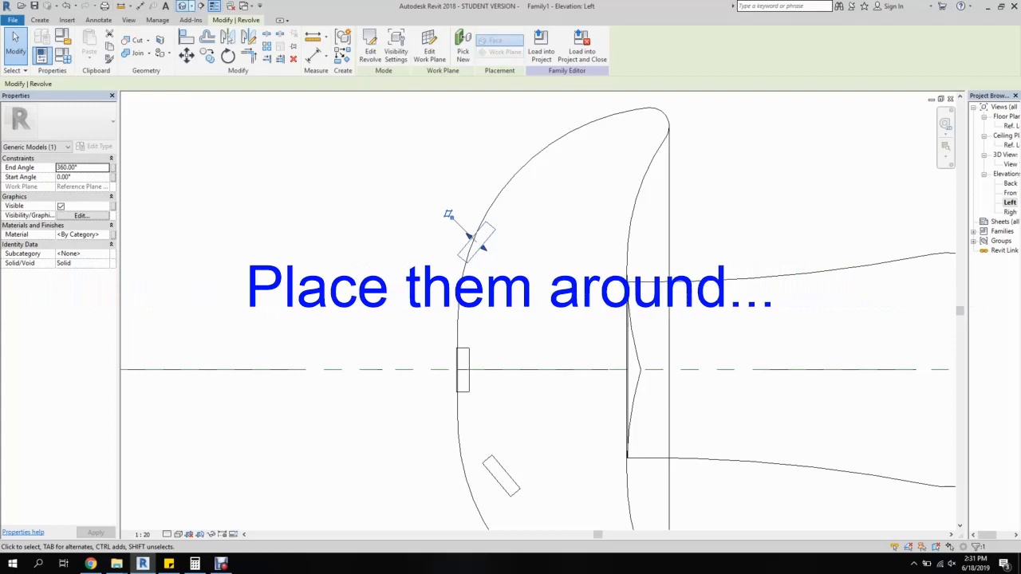
- Rotate the upper spot about its center until it follows the curvature of the cap's edge
{"action": "left_click", "coordinate": [228, 55]}
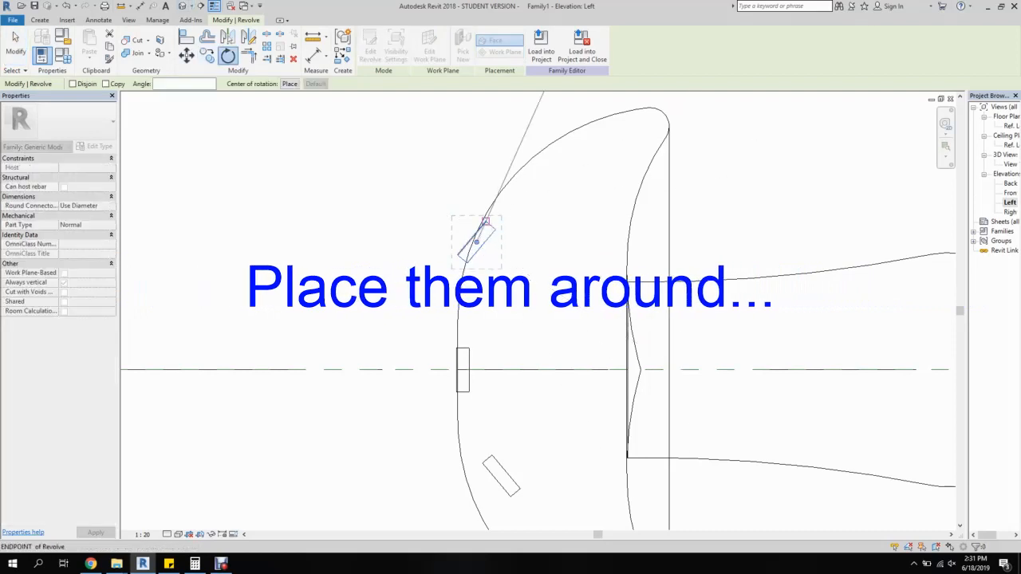
{"action": "scroll", "coordinate": [493, 224], "scroll_direction": "up", "scroll_amount": 4}
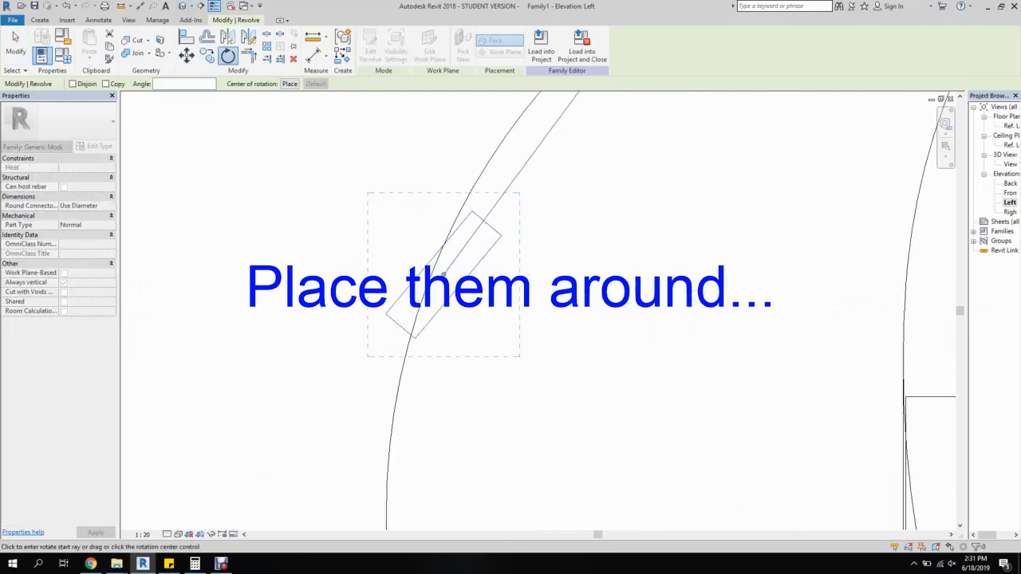
{"action": "left_click", "coordinate": [485, 223]}
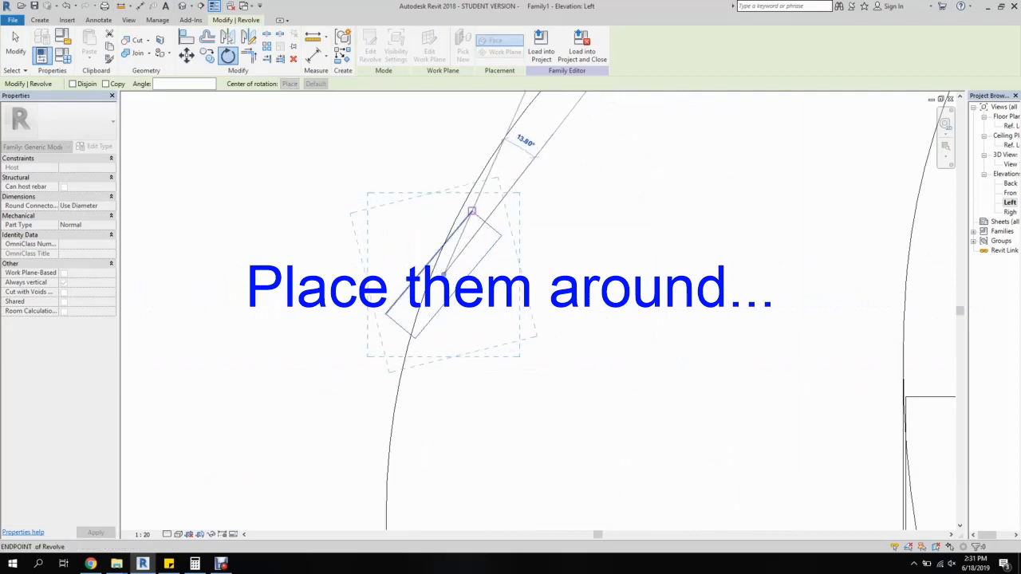
{"action": "left_click", "coordinate": [471, 212]}
{"action": "key", "text": "r"}
{"action": "key", "text": "o"}
{"action": "left_click", "coordinate": [476, 216]}
{"action": "left_click", "coordinate": [509, 134]}
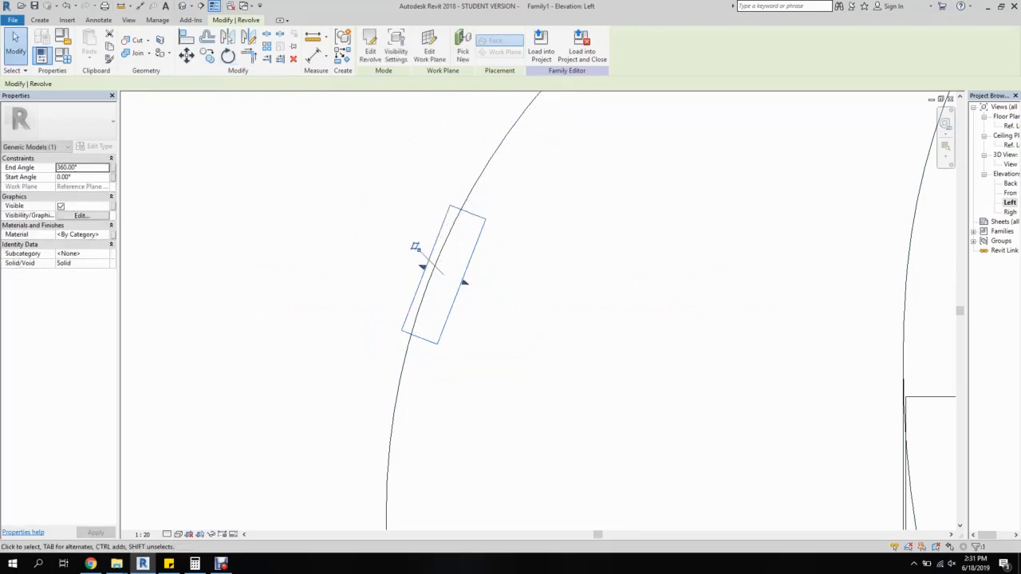
{"action": "scroll", "coordinate": [477, 252], "scroll_direction": "down", "scroll_amount": 4}
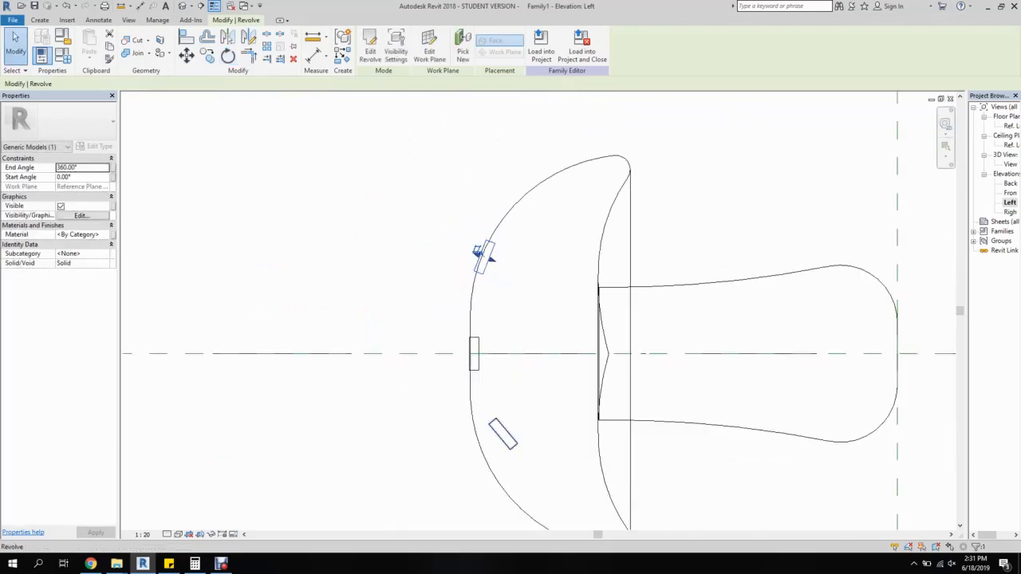
- Delete the misplaced lower spot and mirror the aligned upper spot across the mushroom's horizontal centerline
{"action": "key", "text": "Escape"}
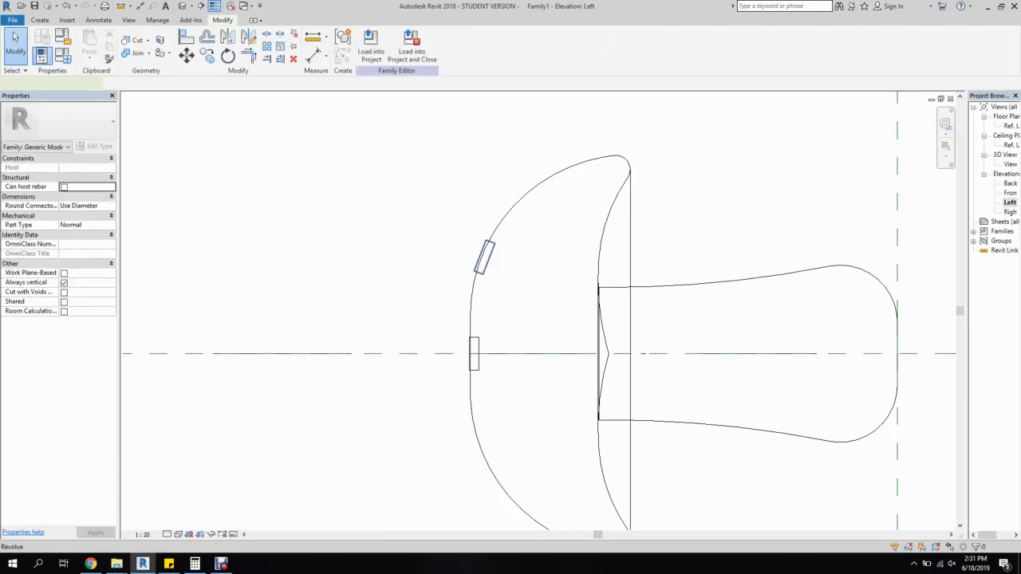
{"action": "left_click", "coordinate": [457, 229]}
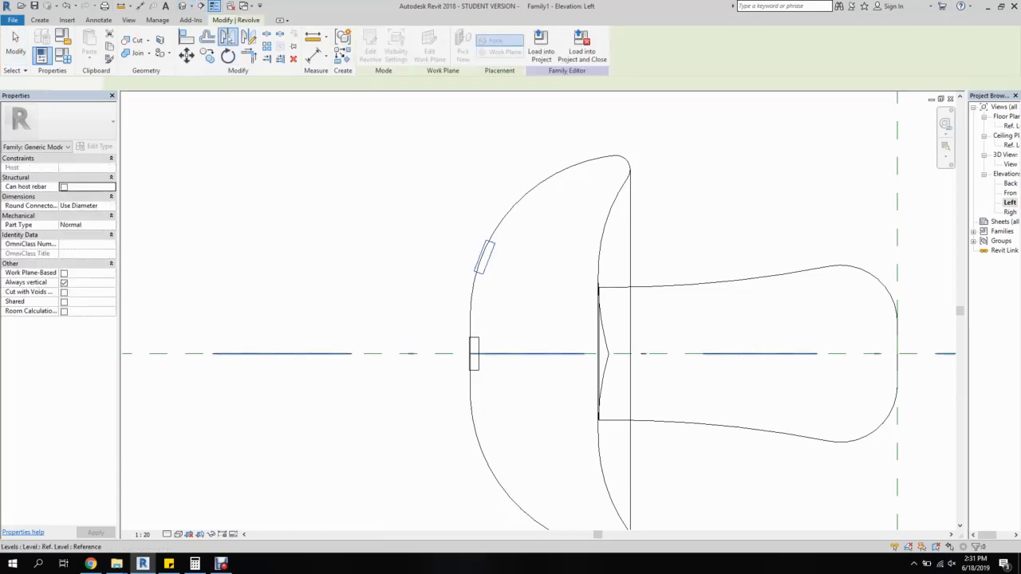
{"action": "middle_click_drag", "start_coordinate": [456, 421], "coordinate": [384, 333]}
{"action": "scroll", "coordinate": [382, 331], "scroll_direction": "up", "scroll_amount": 3}
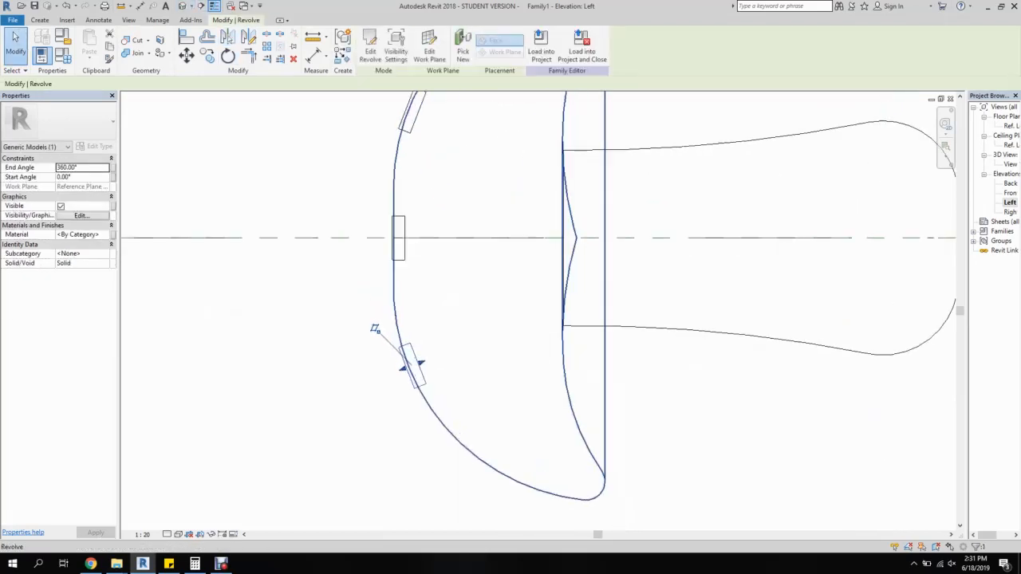
- Mirror a copy of the lower tilted spot across a drawn diagonal axis starting on the centerline under the cap
{"action": "left_click", "coordinate": [248, 37]}
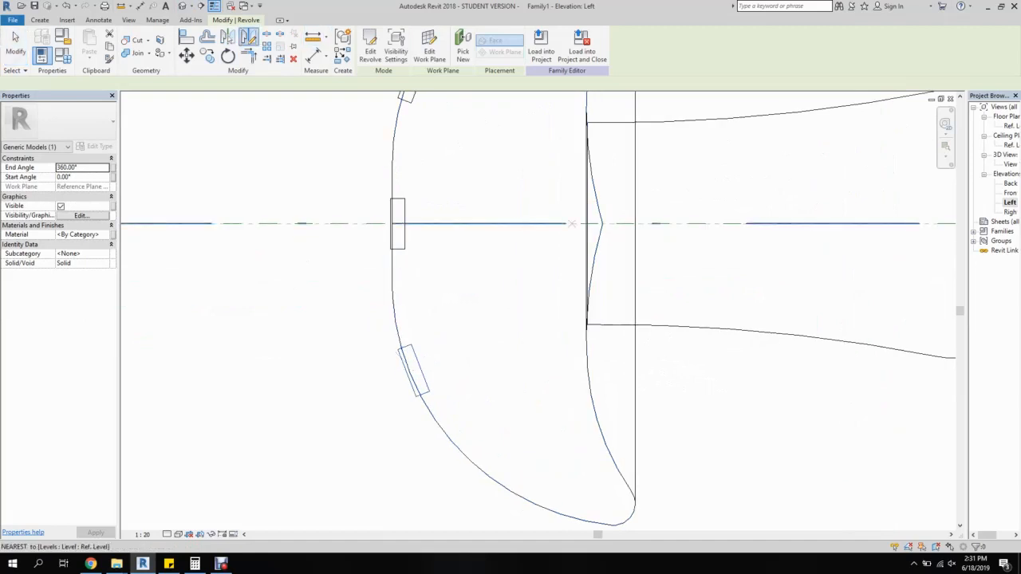
{"action": "left_click", "coordinate": [587, 224]}
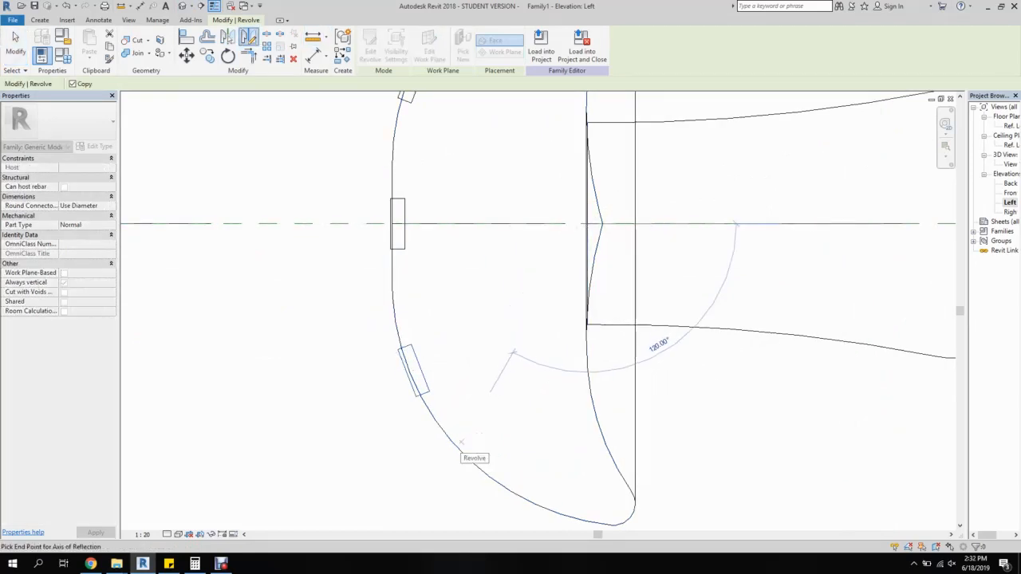
{"action": "left_click", "coordinate": [471, 379]}
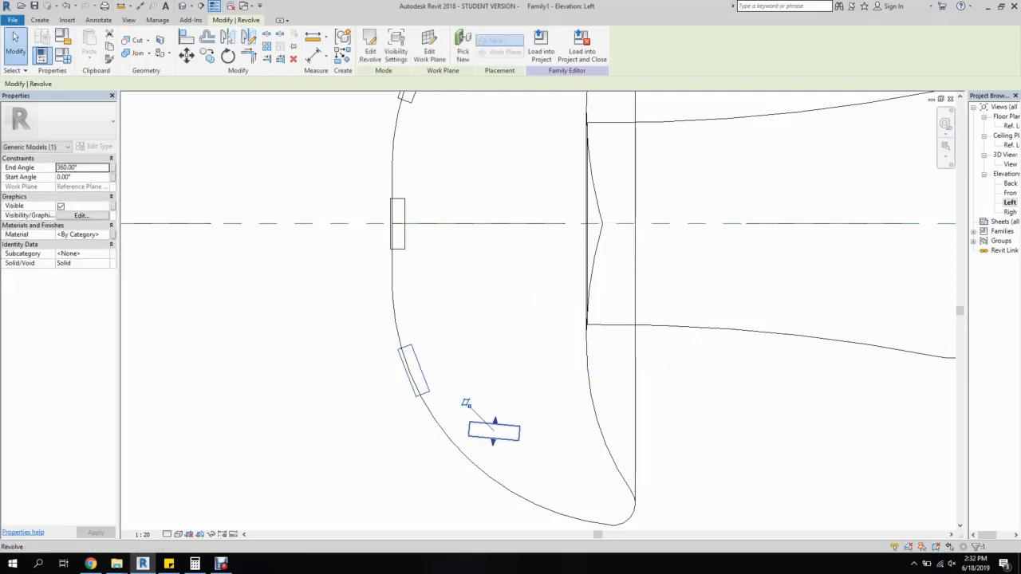
- Rotate the new spot copy about its center to follow the slope of the cap's outer edge
{"action": "left_click", "coordinate": [229, 56]}
{"action": "scroll", "coordinate": [520, 434], "scroll_direction": "up", "scroll_amount": 2}
{"action": "scroll", "coordinate": [518, 433], "scroll_direction": "up", "scroll_amount": 2}
{"action": "left_click", "coordinate": [730, 450]}
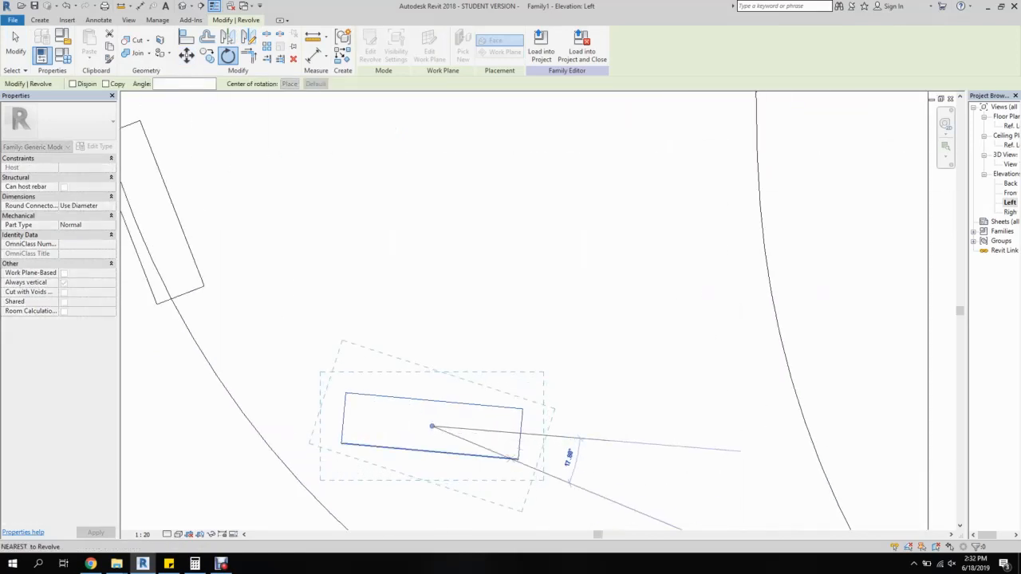
{"action": "left_click", "coordinate": [606, 525]}
- Move the rotated spot outward onto the cap's lower curved edge
{"action": "middle_click_drag", "start_coordinate": [501, 463], "coordinate": [561, 239]}
{"action": "left_click_drag", "start_coordinate": [465, 174], "coordinate": [532, 368]}
{"action": "key", "text": "Escape"}
{"action": "scroll", "coordinate": [558, 382], "scroll_direction": "down", "scroll_amount": 3}
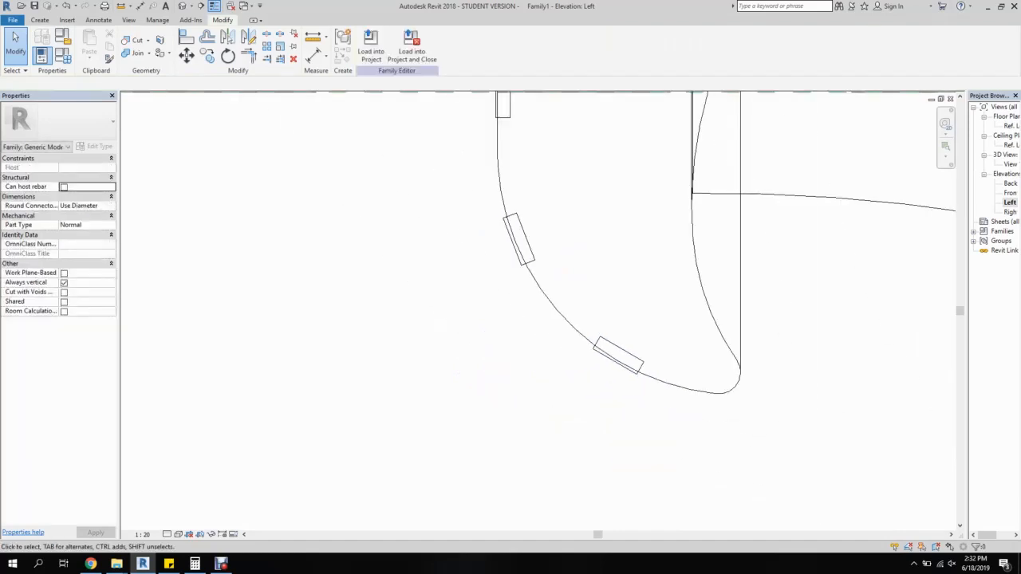
- Mirror the outermost lower spot across the mushroom's horizontal centerline to the upper side of the cap
{"action": "middle_click_drag", "start_coordinate": [632, 317], "coordinate": [607, 407]}
{"action": "scroll", "coordinate": [607, 408], "scroll_direction": "down", "scroll_amount": 2}
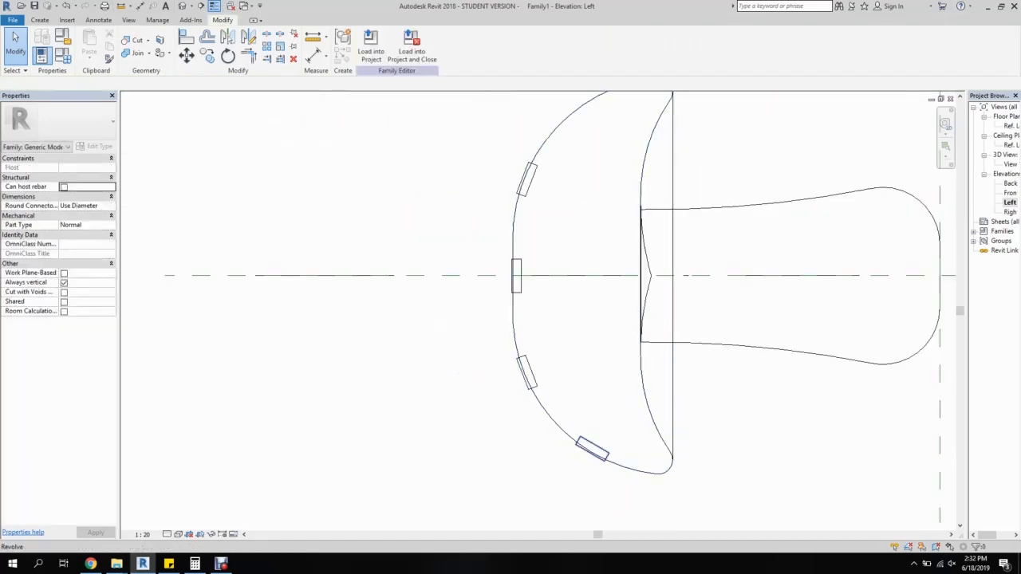
{"action": "left_click", "coordinate": [592, 448]}
{"action": "key", "text": "m"}
{"action": "key", "text": "m"}
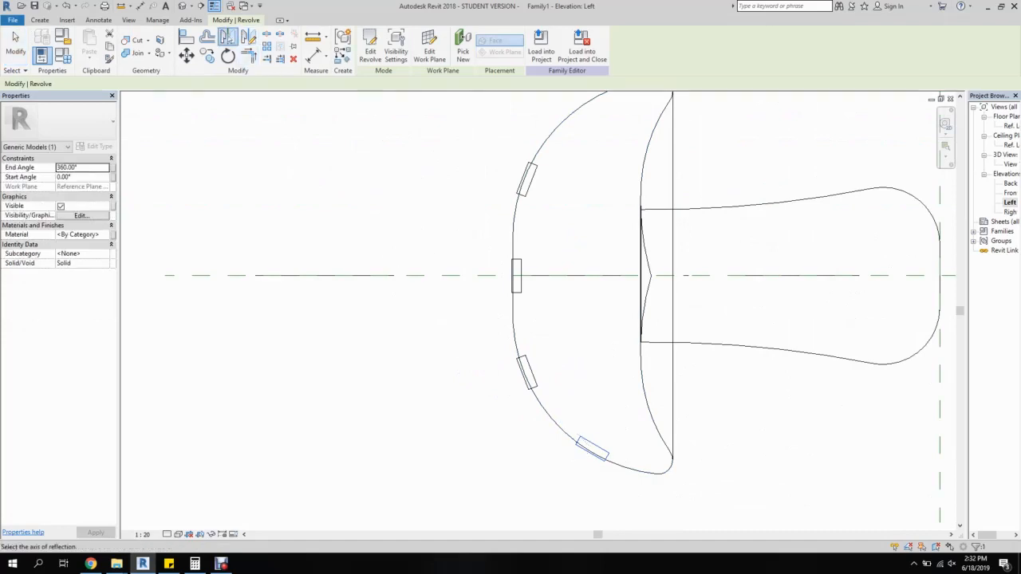
{"action": "left_click", "coordinate": [452, 275]}
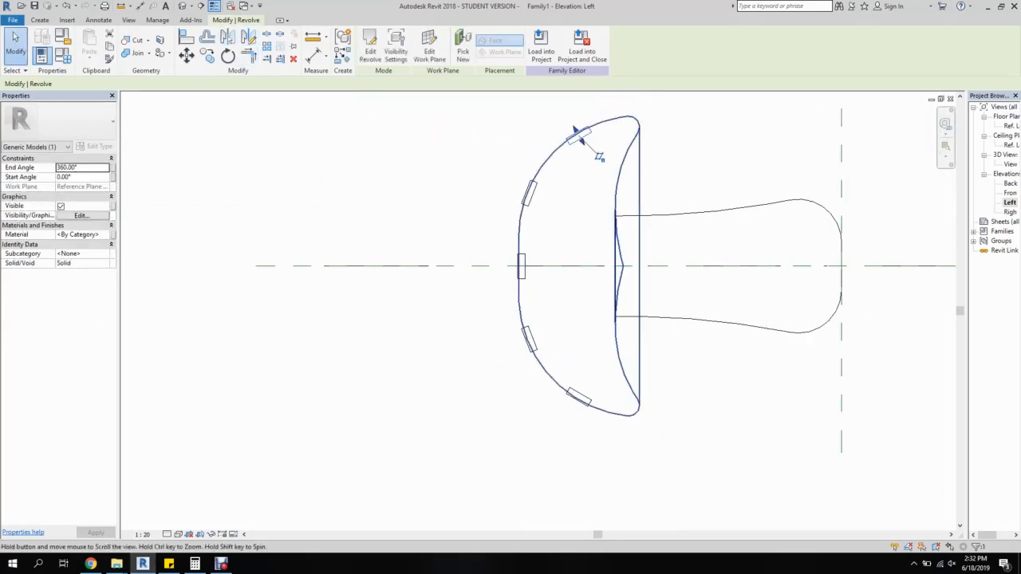
{"action": "scroll", "coordinate": [598, 155], "scroll_direction": "down", "scroll_amount": 2}
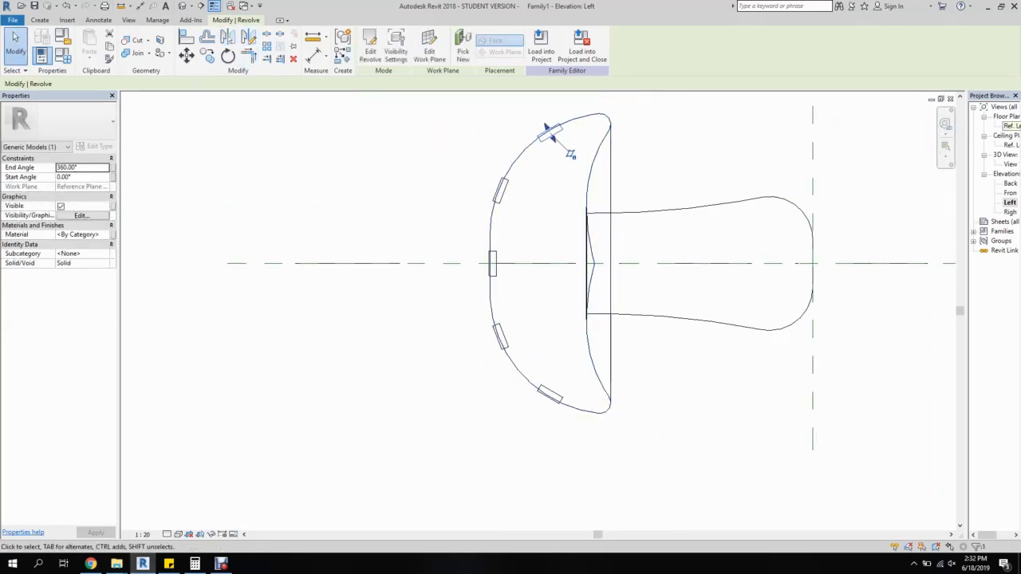
- In the Front elevation, mirror the vertical row of cap spots across a 45° axis drawn from the cap's center
{"action": "key", "text": "ctrl+Tab"}
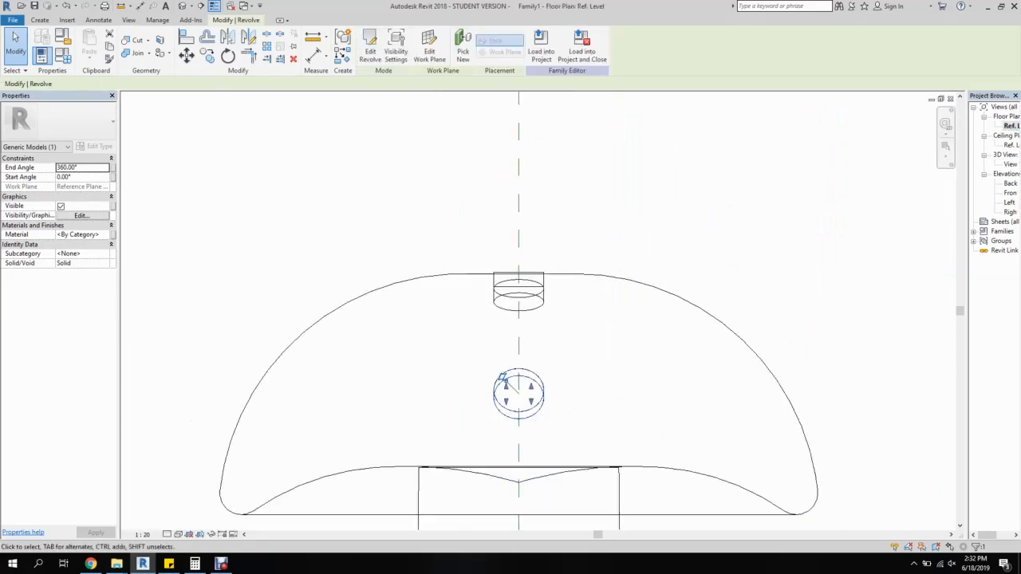
{"action": "scroll", "coordinate": [630, 315], "scroll_direction": "down", "scroll_amount": 2}
{"action": "double_click", "coordinate": [1009, 193]}
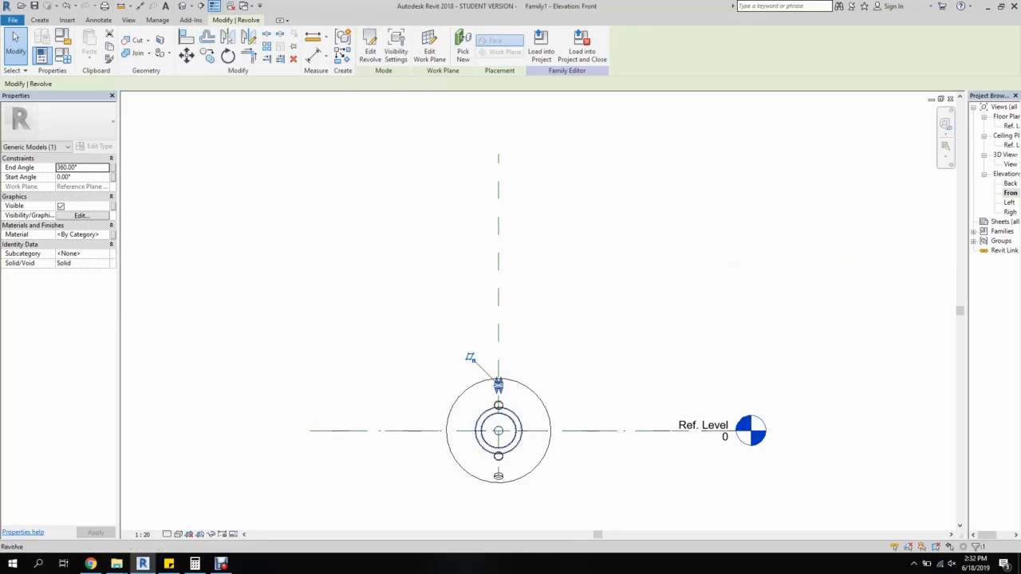
{"action": "scroll", "coordinate": [493, 430], "scroll_direction": "up", "scroll_amount": 3}
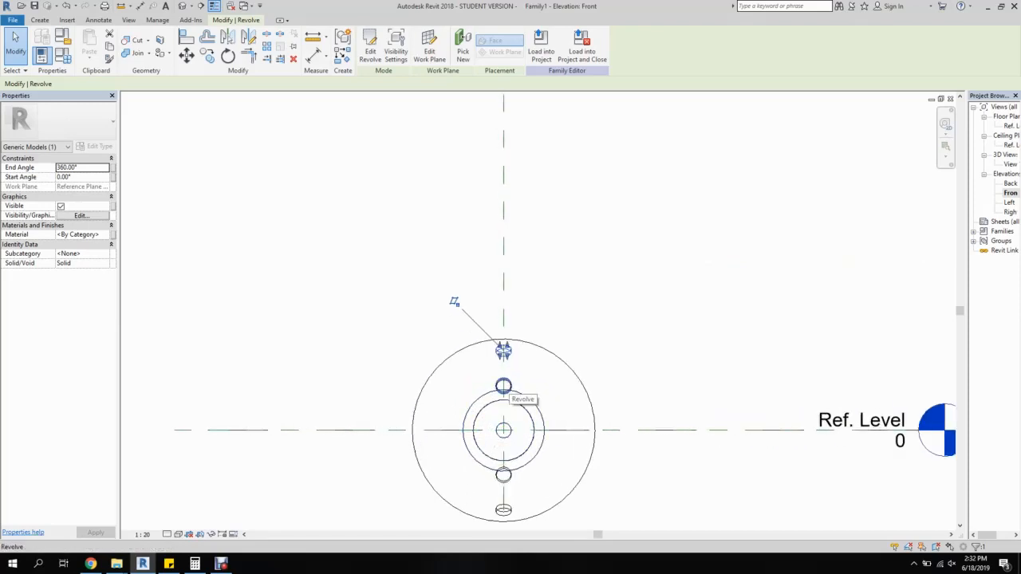
{"action": "left_click", "coordinate": [504, 388], "text": "ctrl"}
{"action": "left_click", "coordinate": [503, 475], "text": "ctrl"}
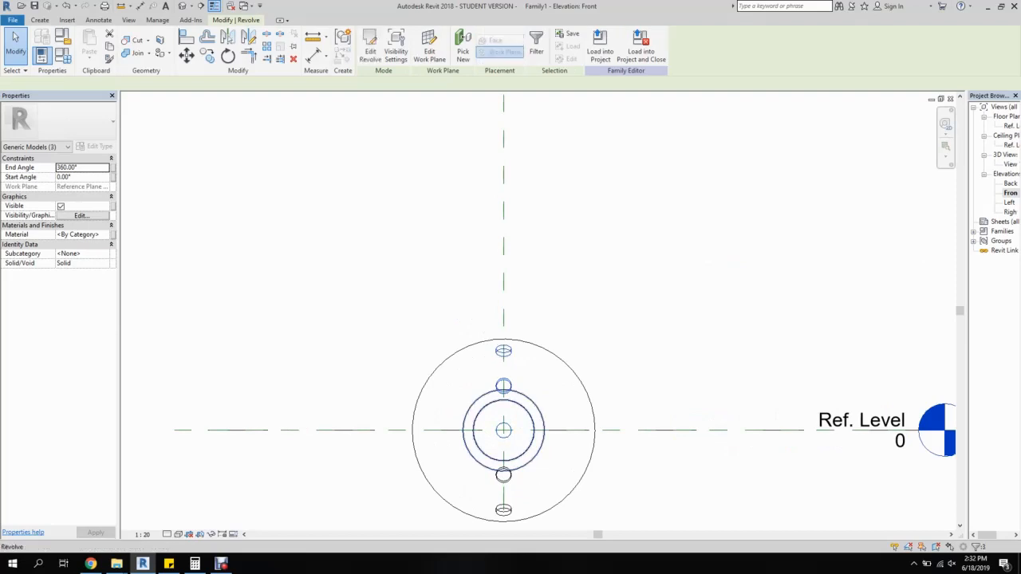
{"action": "left_click", "coordinate": [503, 510], "text": "ctrl"}
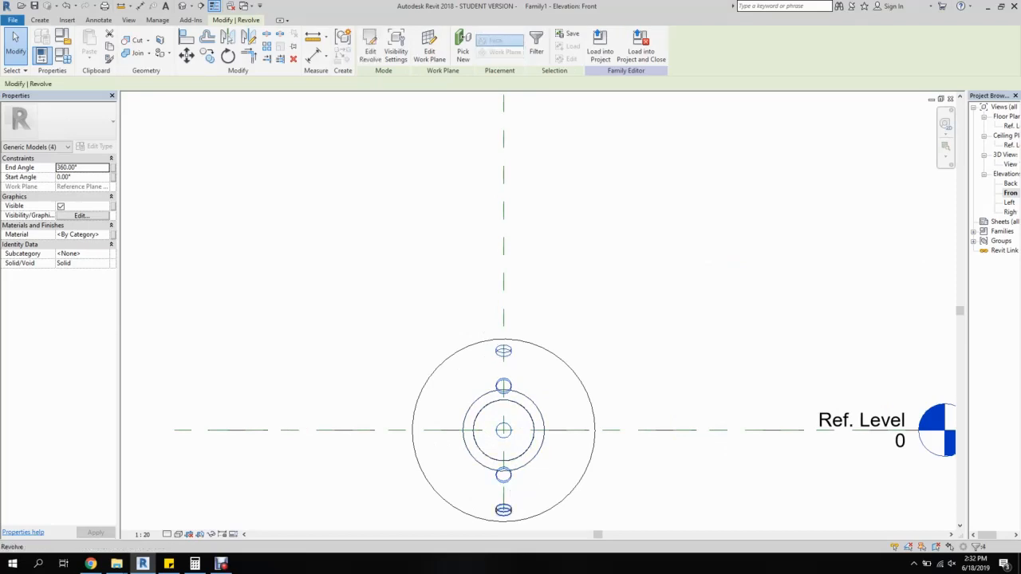
{"action": "left_click", "coordinate": [504, 510], "text": "ctrl"}
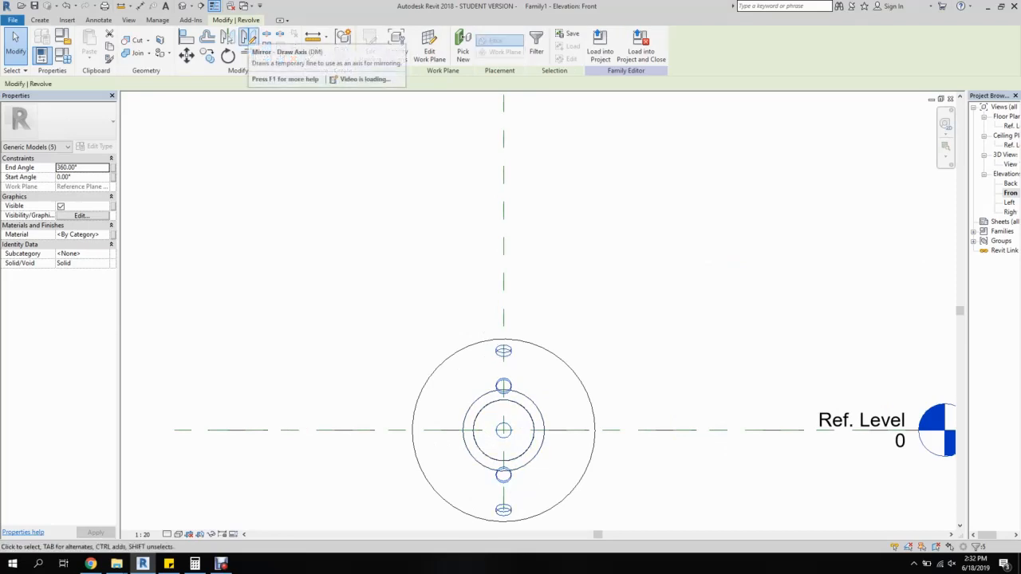
{"action": "left_click", "coordinate": [248, 37]}
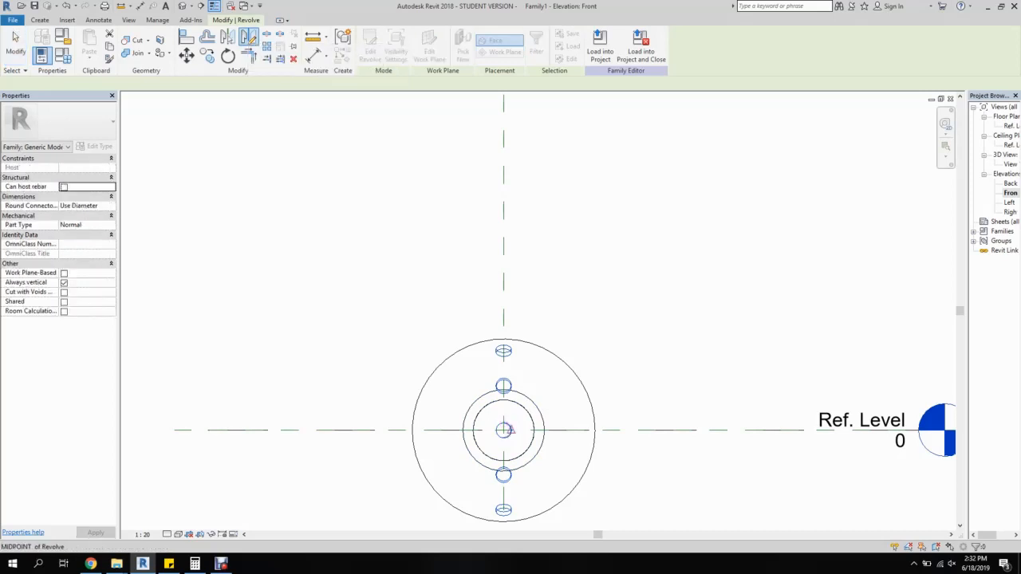
{"action": "left_click", "coordinate": [503, 430]}
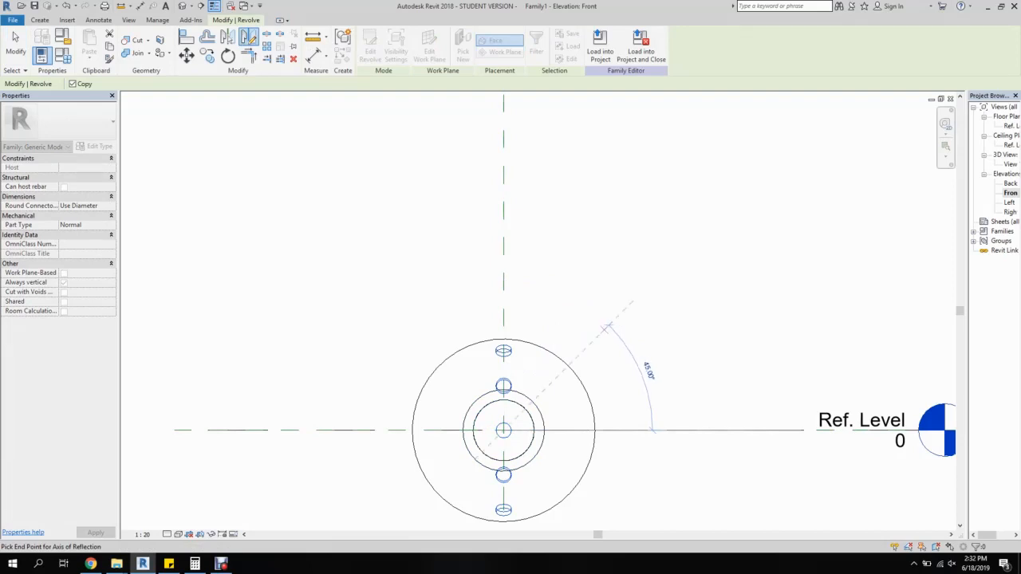
{"action": "left_click", "coordinate": [606, 327]}
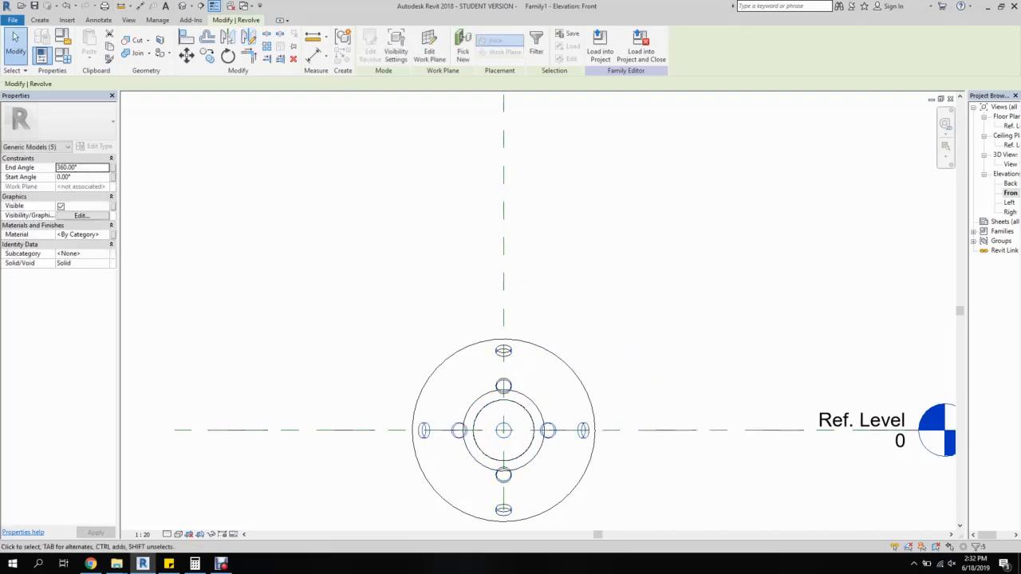
- Mirror the horizontal row of spots across an axis drawn from the cap's center at 22° above horizontal
{"action": "left_click", "coordinate": [14, 36]}
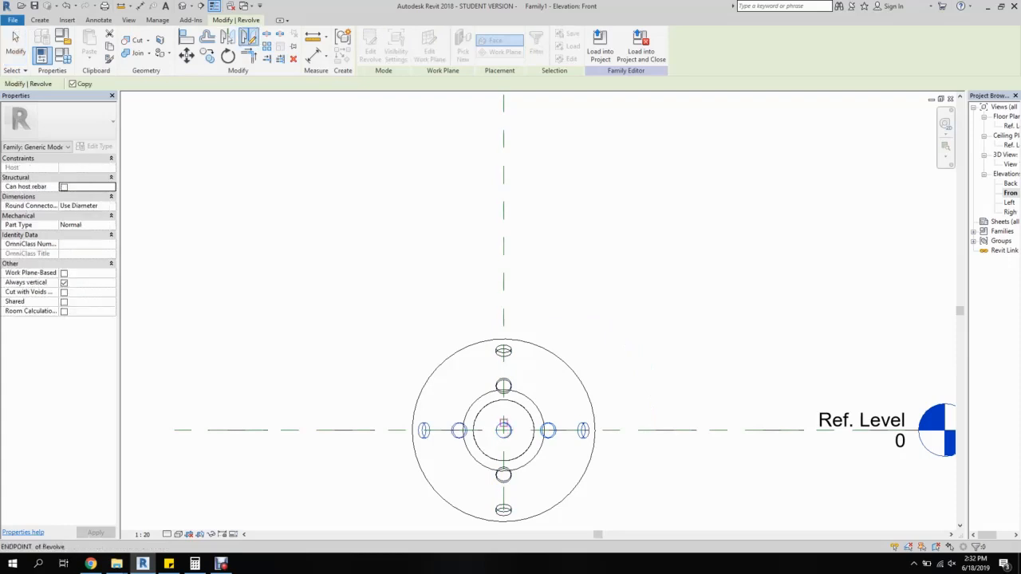
{"action": "left_click", "coordinate": [503, 431]}
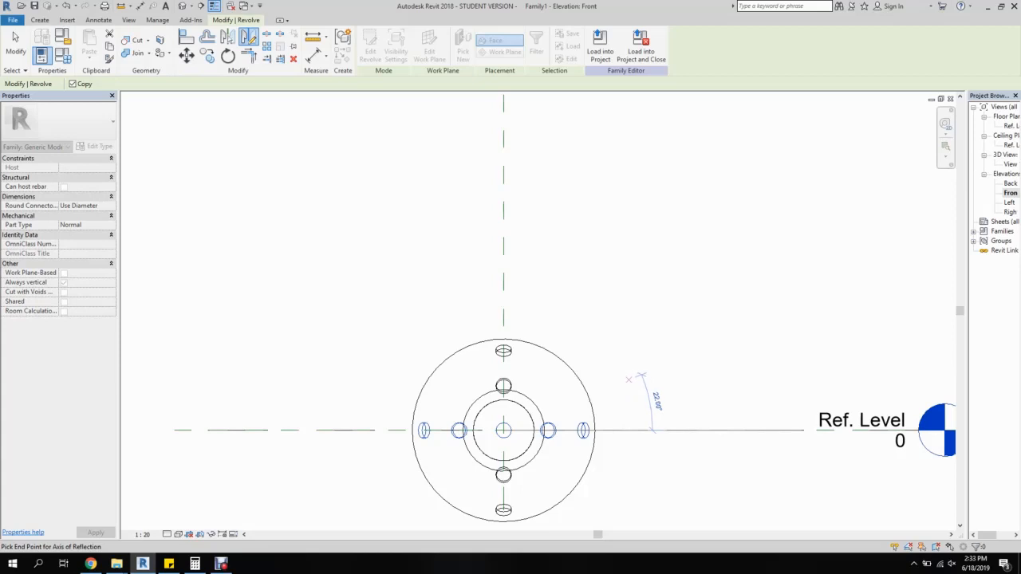
{"action": "left_click", "coordinate": [642, 375]}
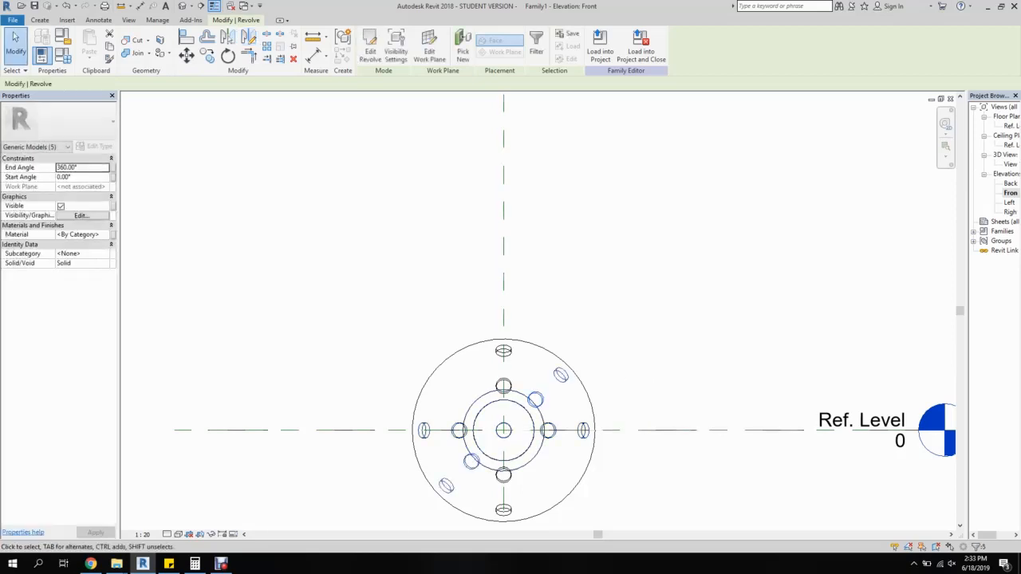
- Mirror the diagonal row of spots across the vertical Center (Left/Right) reference plane
{"action": "left_click", "coordinate": [229, 38]}
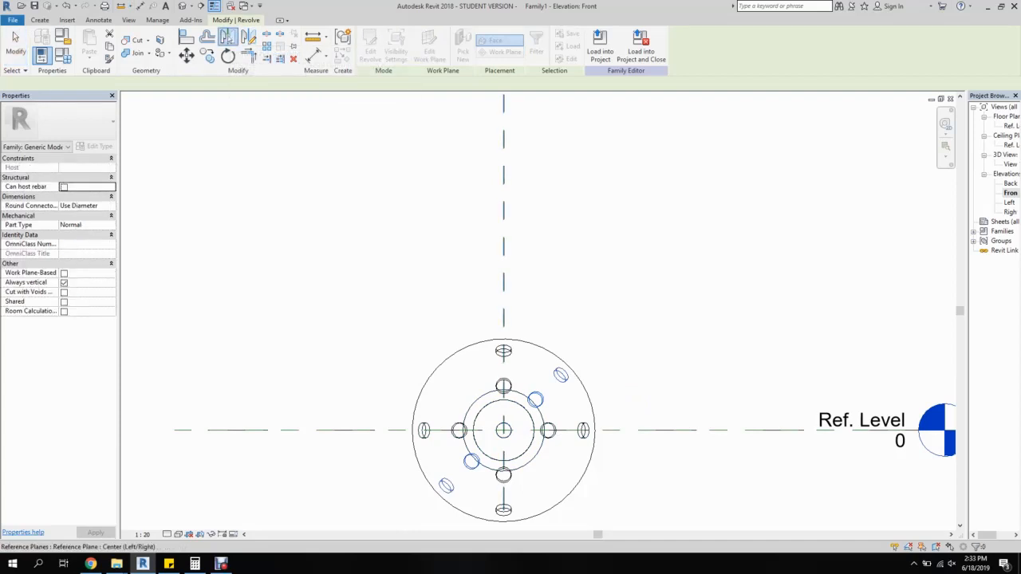
{"action": "left_click", "coordinate": [504, 247]}
{"action": "key", "text": "Escape"}
- Open the 3D view and inspect the spotted cap and stem from several angles
{"action": "double_click", "coordinate": [1010, 164]}
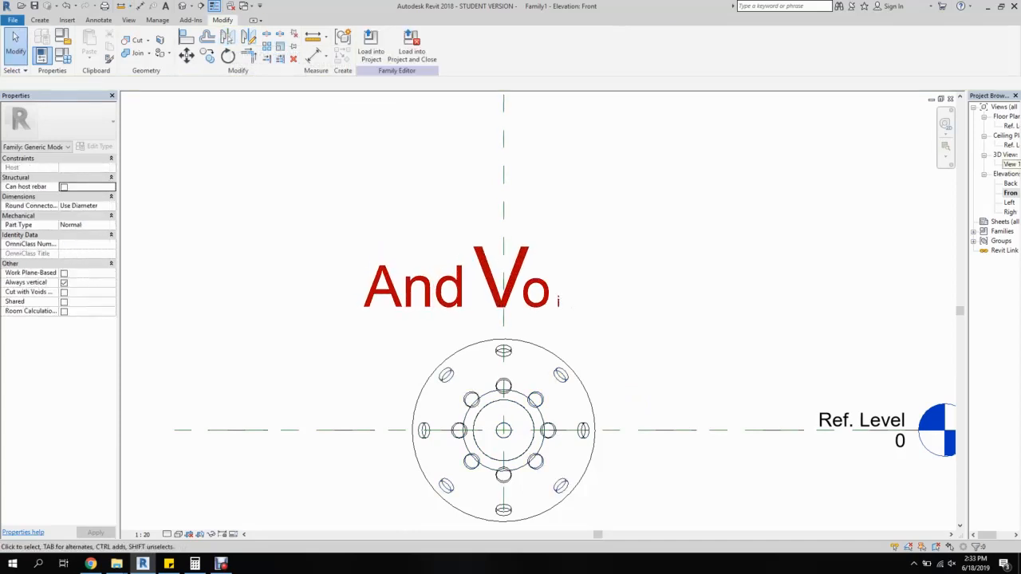
{"action": "left_click", "coordinate": [15, 38]}
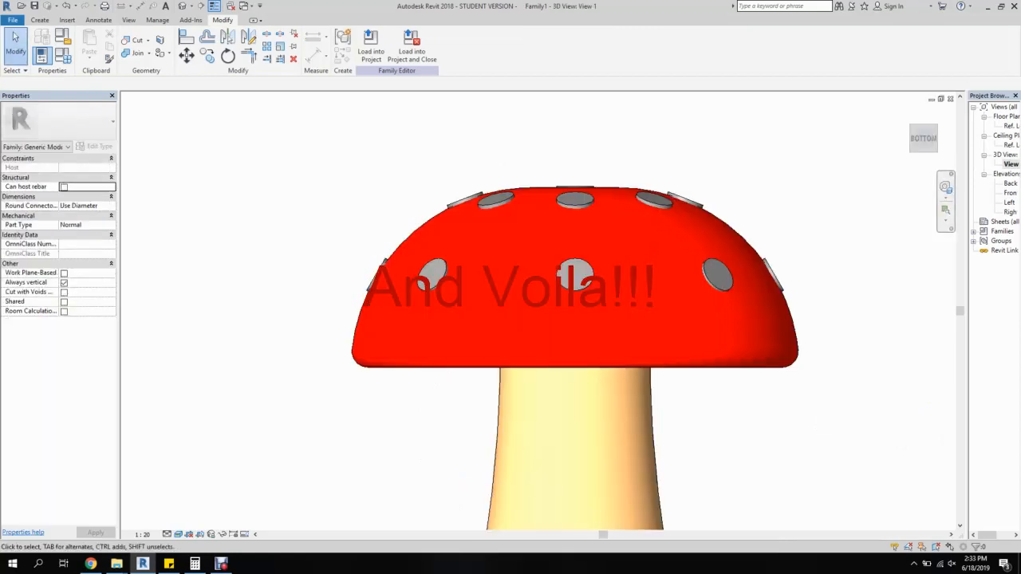
{"action": "middle_click_drag", "start_coordinate": [614, 319], "coordinate": [571, 379], "text": "shift"}
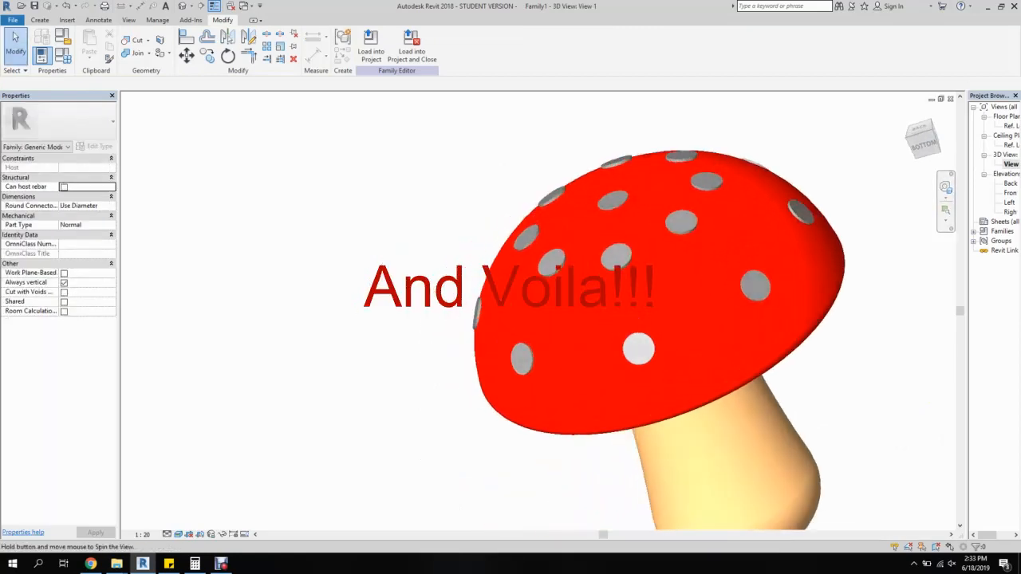
{"action": "middle_click_drag", "start_coordinate": [638, 349], "coordinate": [485, 283]}
{"action": "scroll", "coordinate": [674, 237], "scroll_direction": "down", "scroll_amount": 1}
{"action": "middle_click_drag", "start_coordinate": [678, 240], "coordinate": [786, 209]}
{"action": "middle_click_drag", "start_coordinate": [639, 319], "coordinate": [566, 231], "text": "shift"}
{"action": "middle_click_drag", "start_coordinate": [566, 231], "coordinate": [511, 175]}
{"action": "middle_click_drag", "start_coordinate": [511, 239], "coordinate": [588, 166], "text": "shift"}
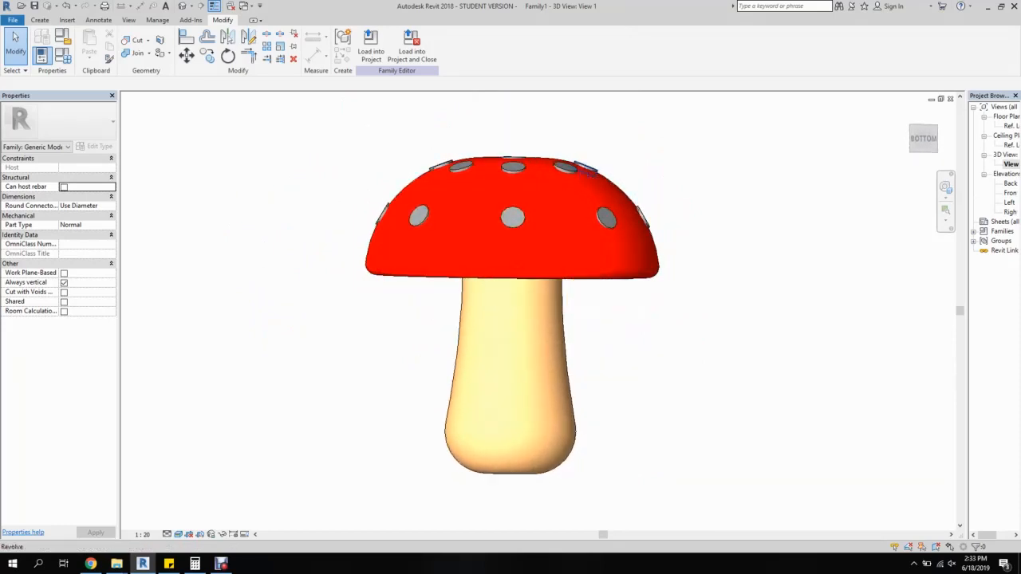
- Orient the 3D view to the Top face and turn it so the mushroom stands upright
{"action": "left_click", "coordinate": [923, 138]}
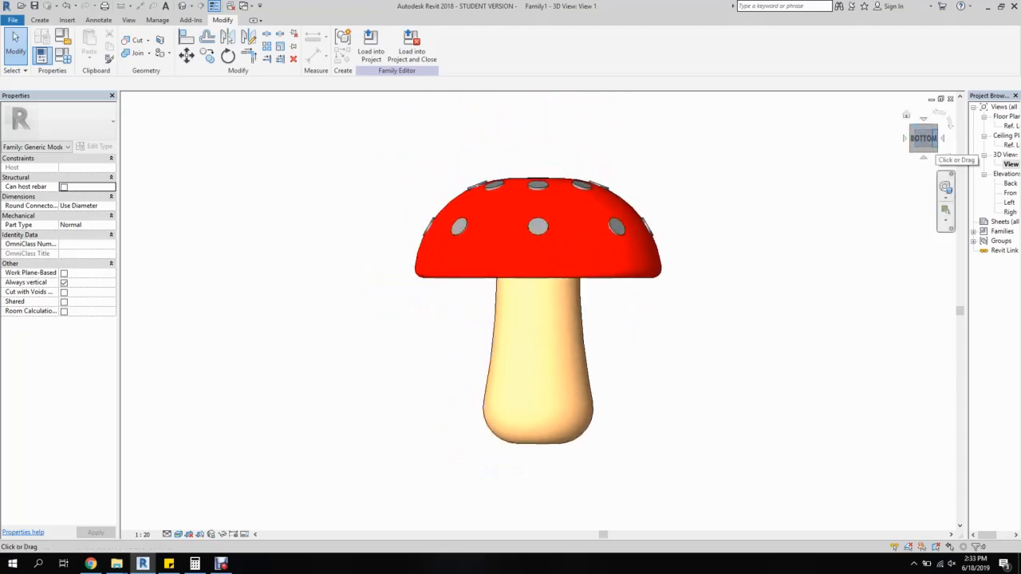
{"action": "left_click", "coordinate": [942, 138]}
{"action": "left_click", "coordinate": [924, 120]}
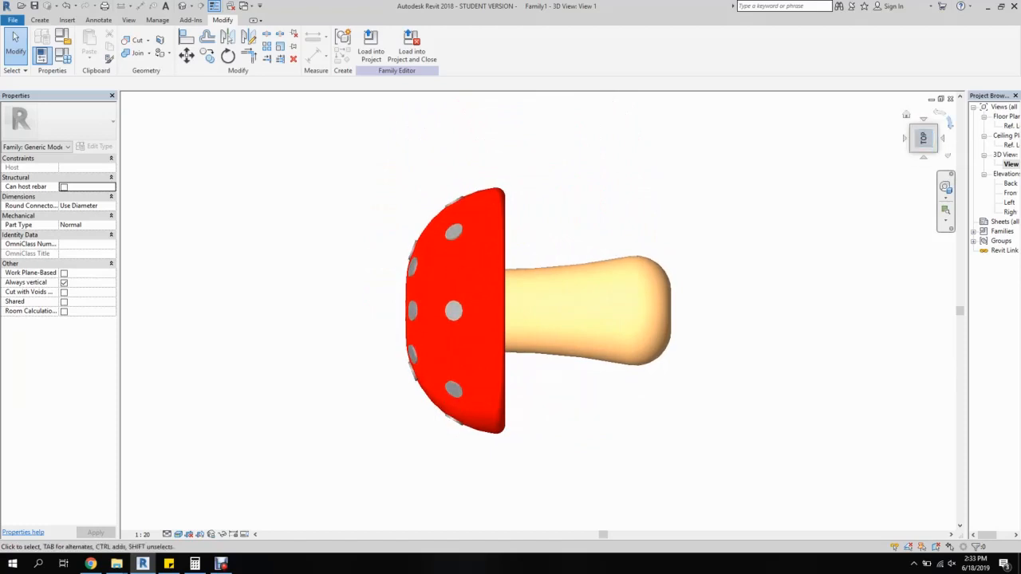
{"action": "left_click", "coordinate": [949, 123]}
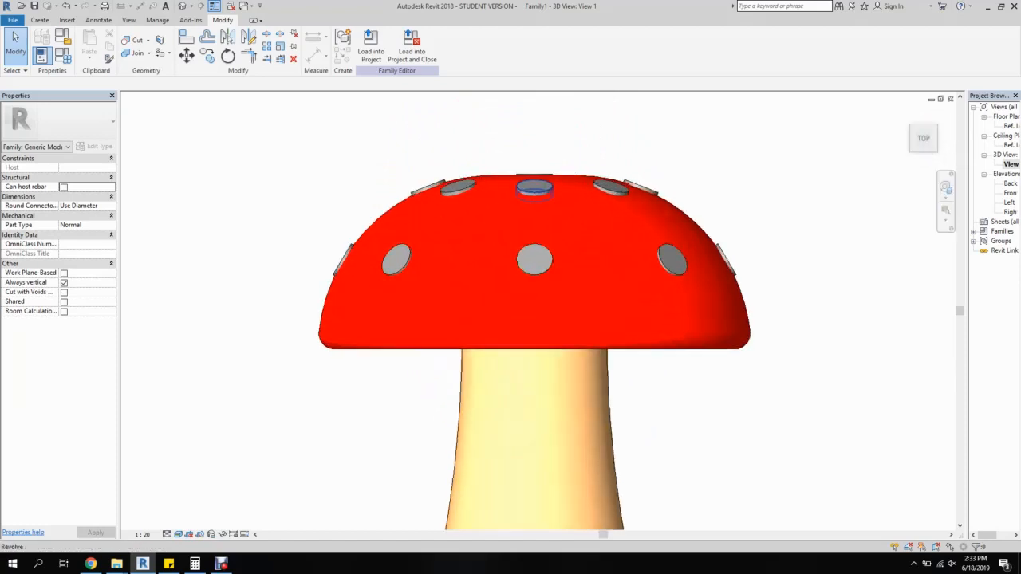
- In the Ref. Level floor plan, nudge the two tilted spots on the cap's left edge slightly inward
{"action": "double_click", "coordinate": [1010, 193]}
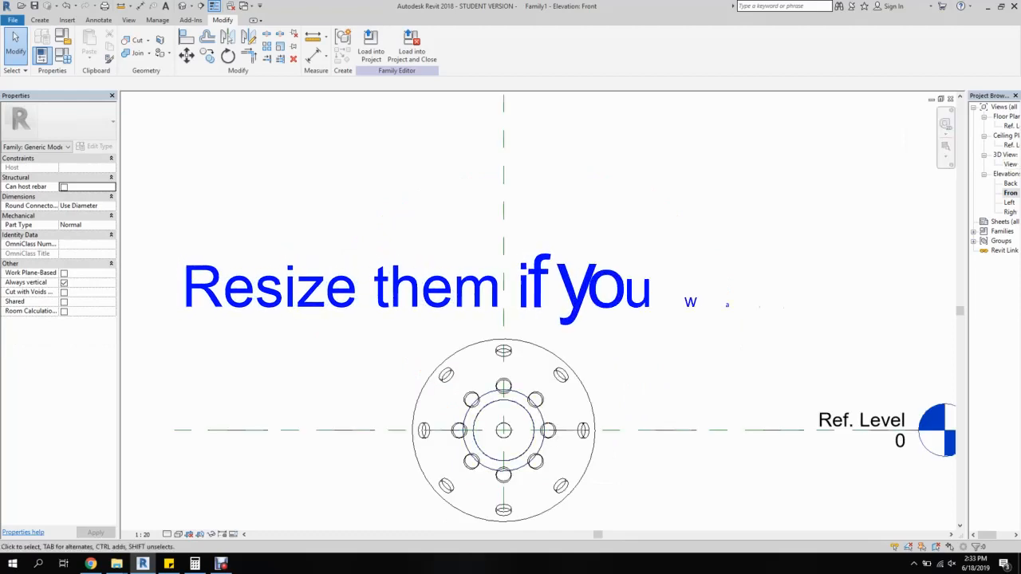
{"action": "double_click", "coordinate": [1011, 126]}
{"action": "scroll", "coordinate": [527, 294], "scroll_direction": "up", "scroll_amount": 2}
{"action": "scroll", "coordinate": [460, 322], "scroll_direction": "up", "scroll_amount": 3}
{"action": "left_click", "coordinate": [460, 321]}
{"action": "left_click_drag", "start_coordinate": [453, 297], "coordinate": [454, 300]}
{"action": "left_click", "coordinate": [292, 458]}
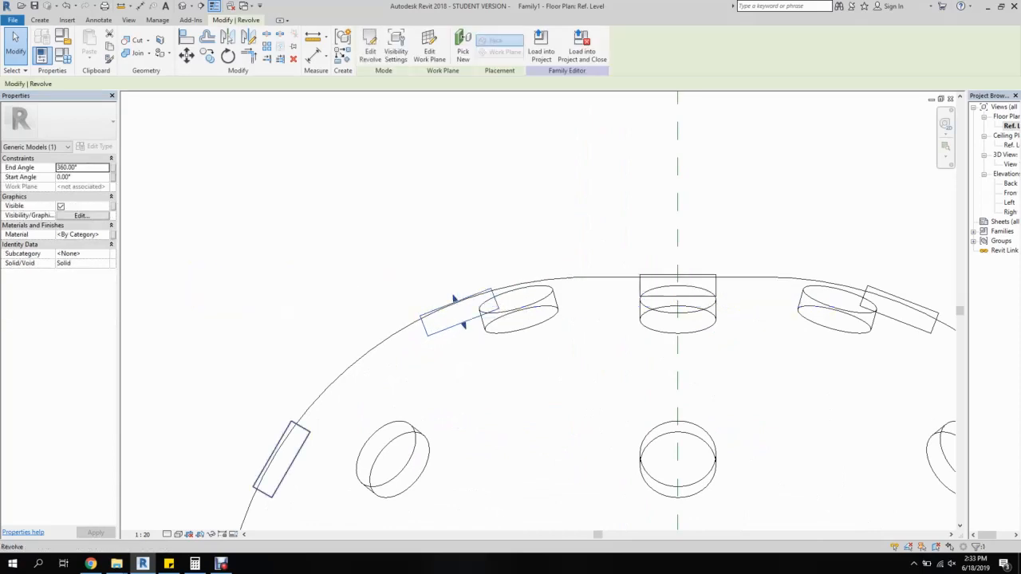
{"action": "key", "text": "Right"}
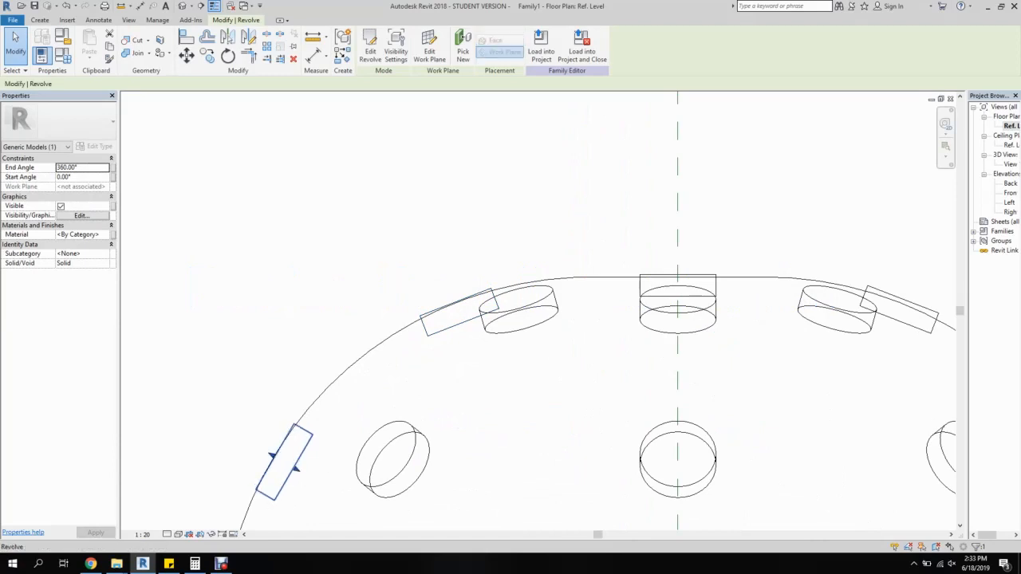
- Nudge the tilted spots on both sides of the cap slightly so they fit its outline in the floor plan
{"action": "key", "text": "Up"}
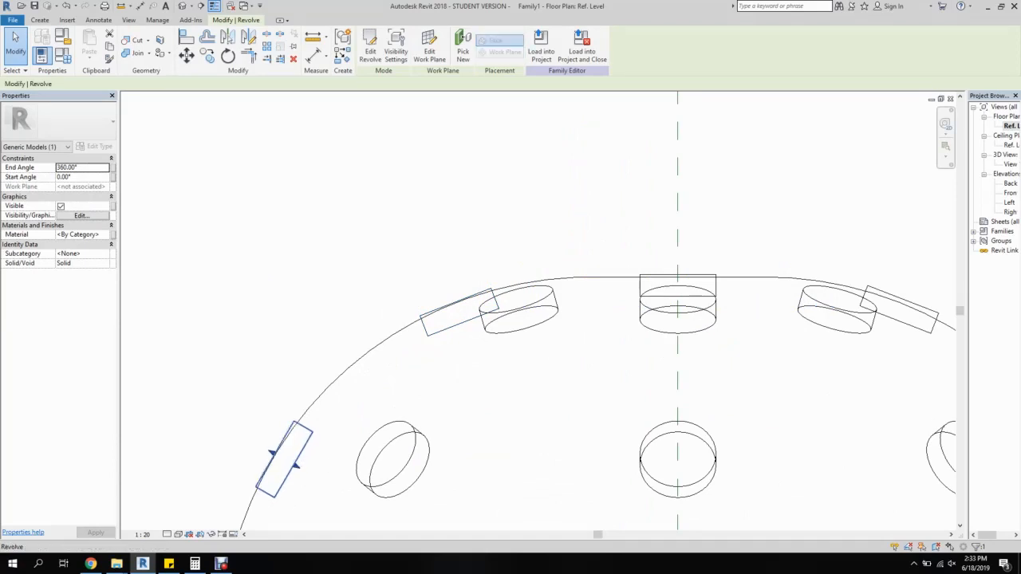
{"action": "left_click", "coordinate": [895, 323]}
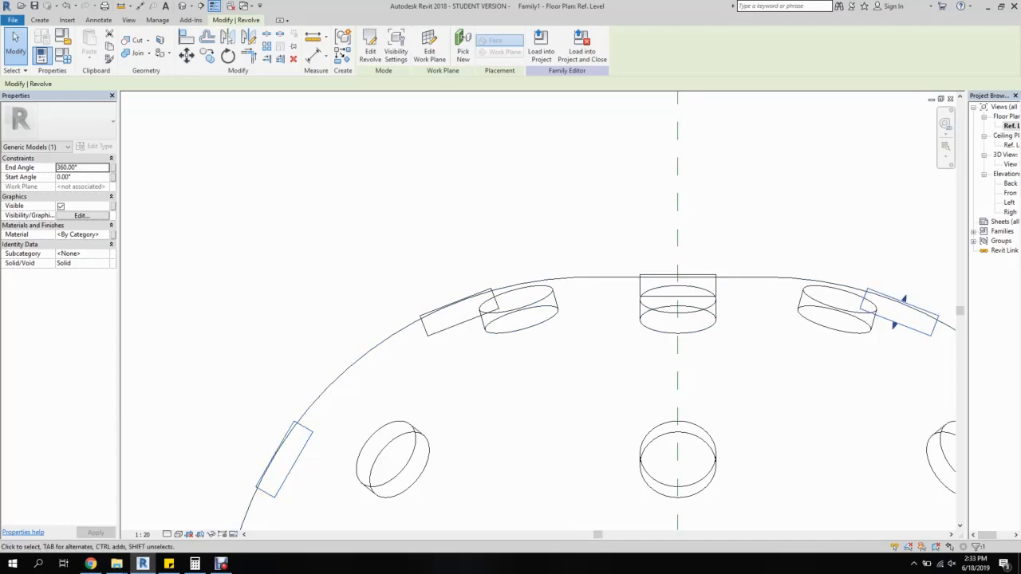
{"action": "middle_click_drag", "start_coordinate": [798, 375], "coordinate": [546, 247]}
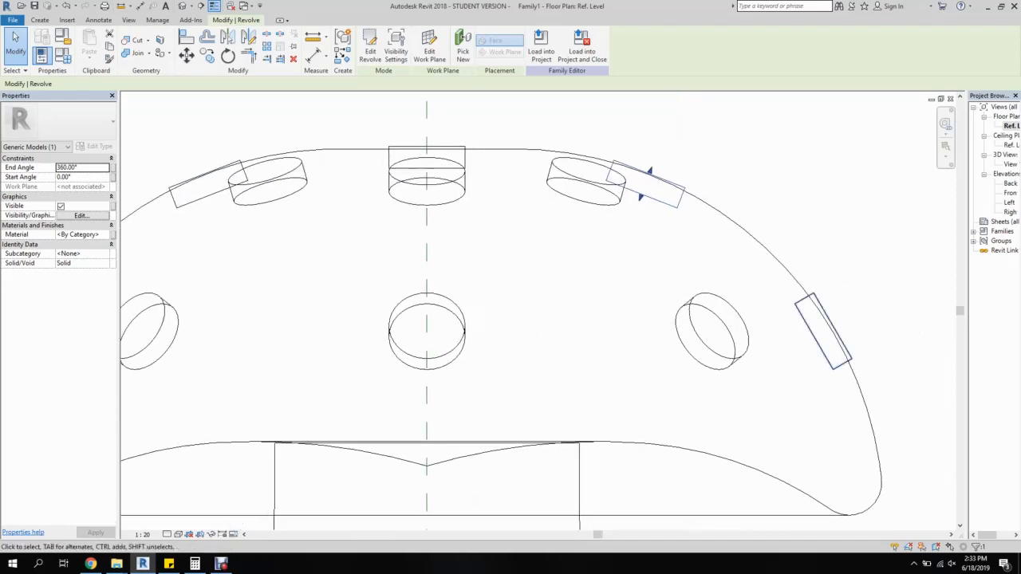
{"action": "left_click", "coordinate": [822, 331]}
{"action": "key", "text": "Left"}
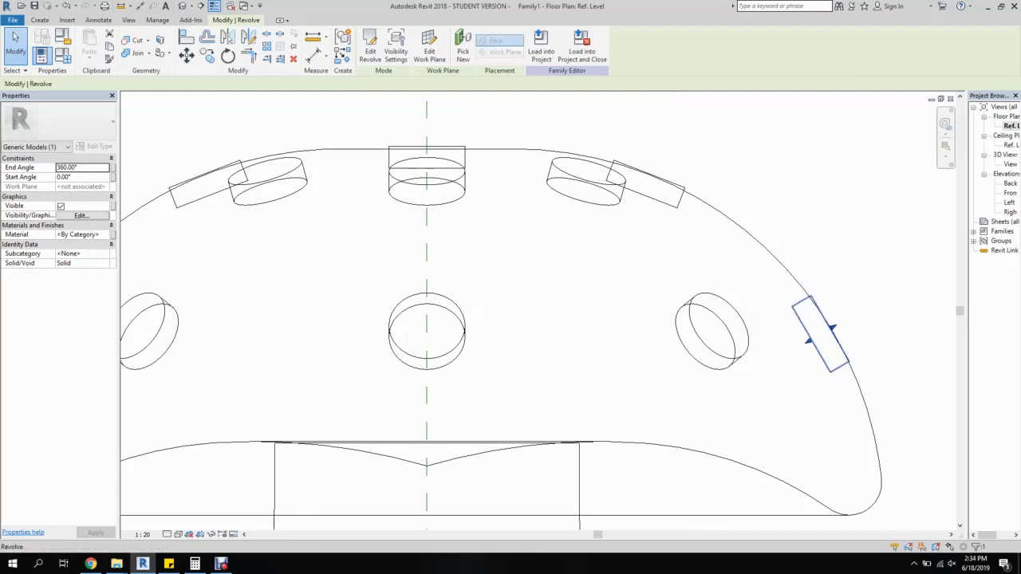
{"action": "key", "text": "Up"}
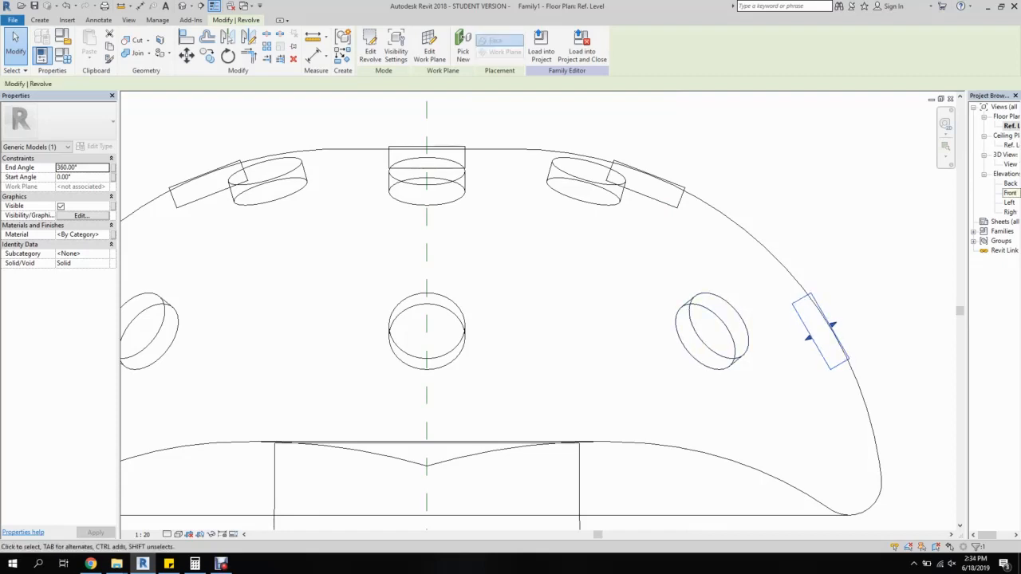
- In the Left elevation, nudge the tilted spot just above the crown's centre spots inward to fit the cap outline
{"action": "double_click", "coordinate": [1010, 193]}
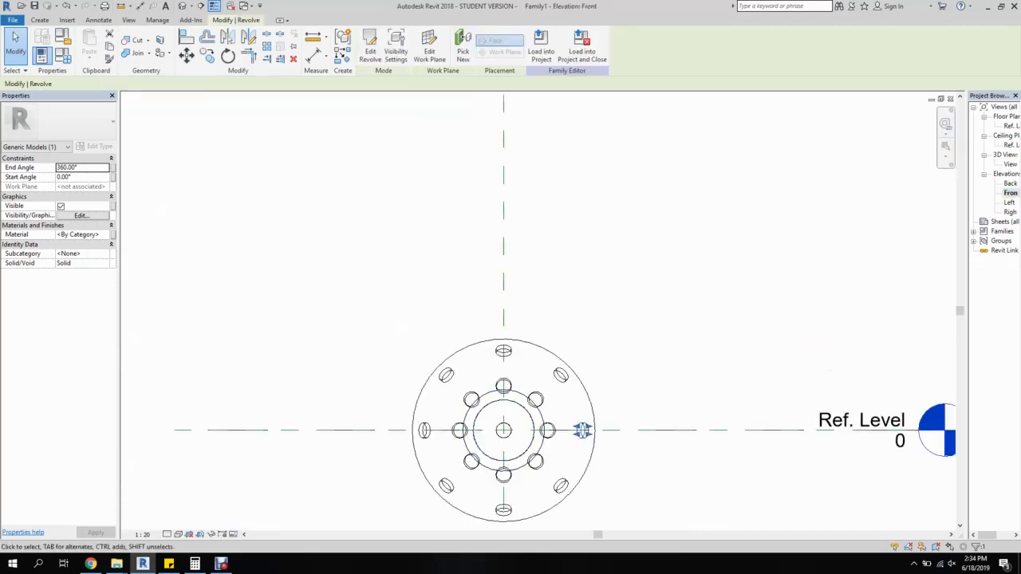
{"action": "double_click", "coordinate": [1010, 202]}
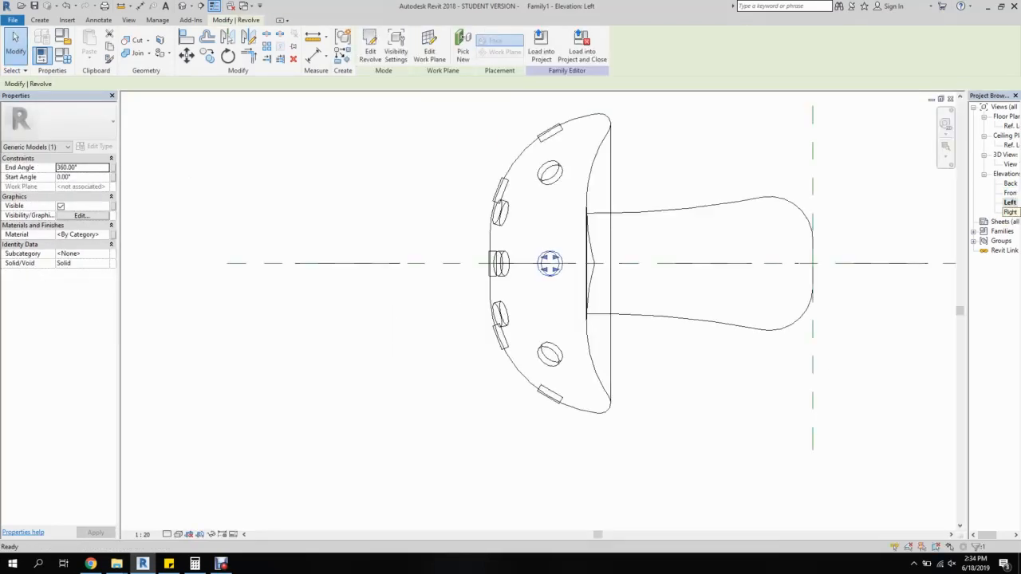
{"action": "scroll", "coordinate": [505, 184], "scroll_direction": "up", "scroll_amount": 3}
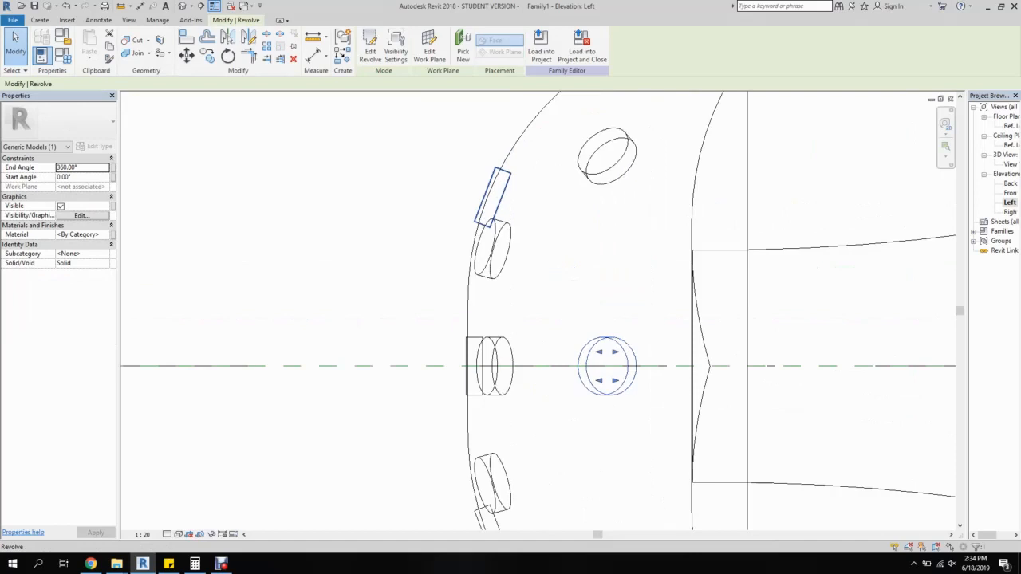
{"action": "key", "text": "Down"}
{"action": "key", "text": "Right"}
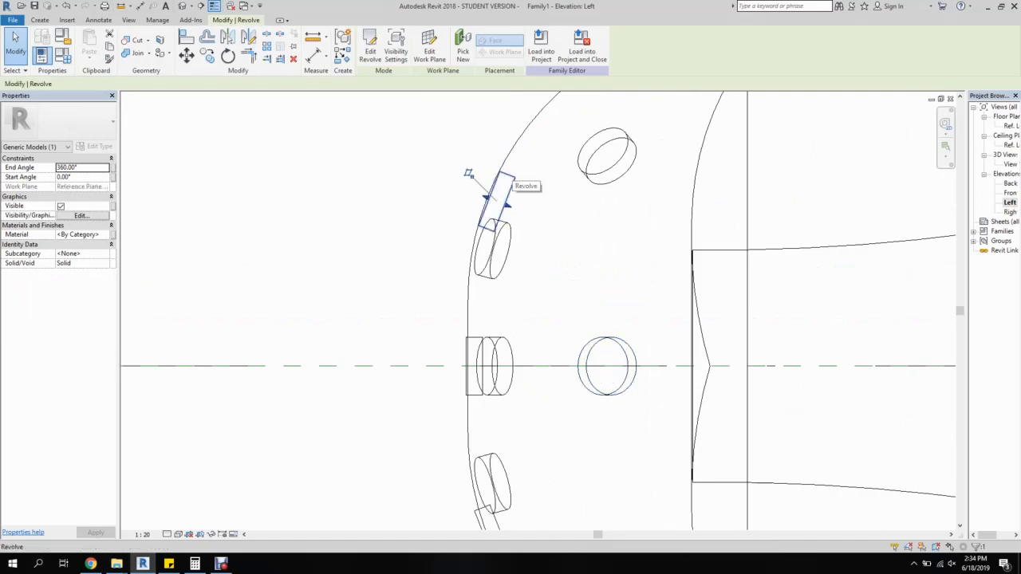
{"action": "key", "text": "Up"}
{"action": "scroll", "coordinate": [518, 180], "scroll_direction": "down", "scroll_amount": 1}
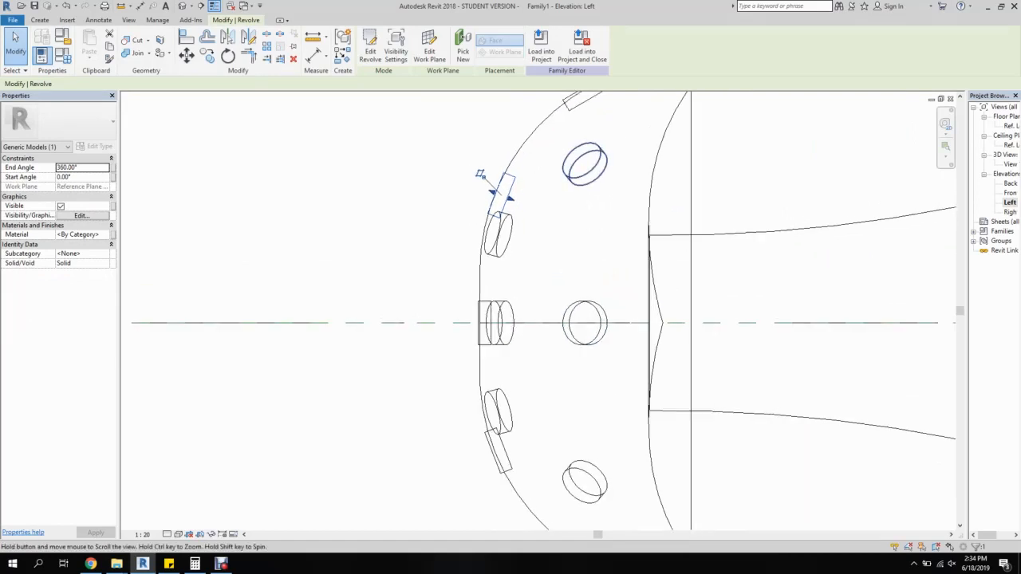
- Nudge the outer tilted spot on the cap's upper edge so its outer face meets the cap curve
{"action": "middle_click_drag", "start_coordinate": [591, 162], "coordinate": [552, 222]}
{"action": "left_click", "coordinate": [557, 151]}
{"action": "key", "text": "Down"}
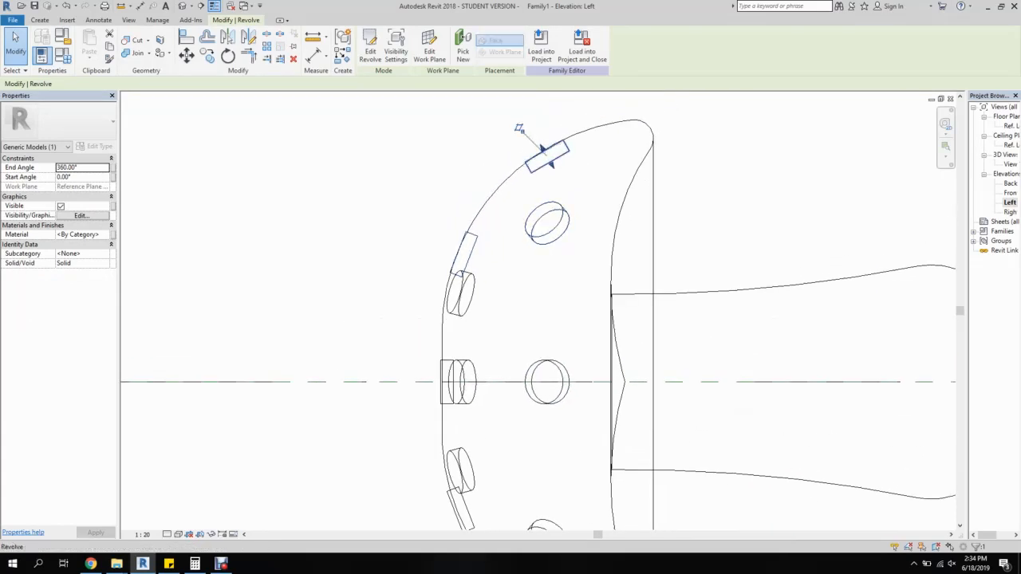
{"action": "scroll", "coordinate": [519, 127], "scroll_direction": "up", "scroll_amount": 4}
{"action": "key", "text": "Up"}
{"action": "scroll", "coordinate": [443, 245], "scroll_direction": "down", "scroll_amount": 1}
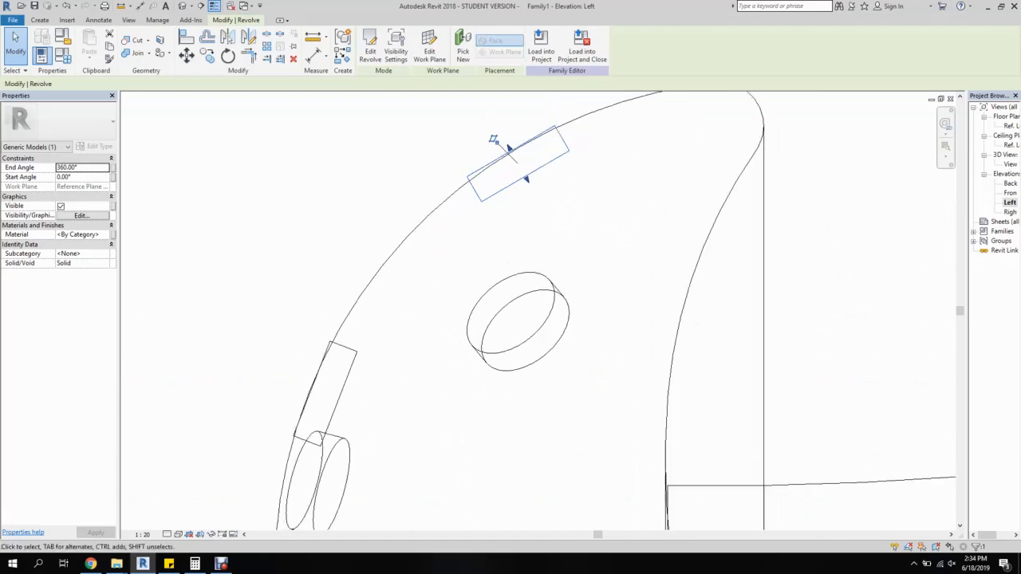
{"action": "key", "text": "Up"}
{"action": "key", "text": "Right"}
- Move the tilted spot just below the crown's centre spots slightly up and inward until it fits the cap outline
{"action": "scroll", "coordinate": [470, 256], "scroll_direction": "down", "scroll_amount": 3}
{"action": "mouse_move", "coordinate": [471, 319]}
{"action": "middle_mouse_down"}
{"action": "mouse_move", "coordinate": [482, 107]}
{"action": "mouse_move", "coordinate": [466, 164]}
{"action": "middle_mouse_up"}
{"action": "scroll", "coordinate": [376, 353], "scroll_direction": "up", "scroll_amount": 4}
{"action": "left_click", "coordinate": [349, 313]}
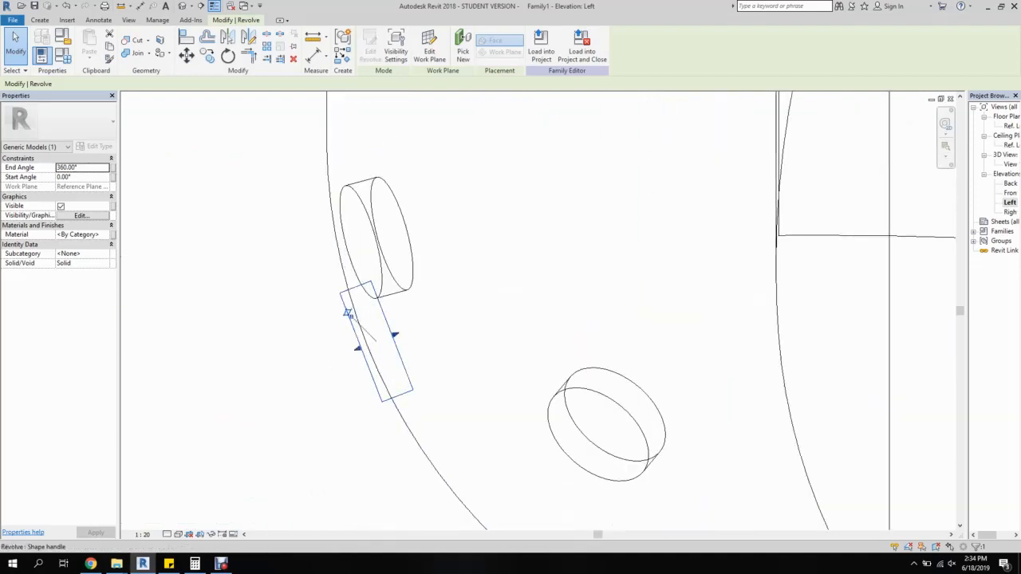
{"action": "left_click_drag", "start_coordinate": [347, 313], "coordinate": [352, 313]}
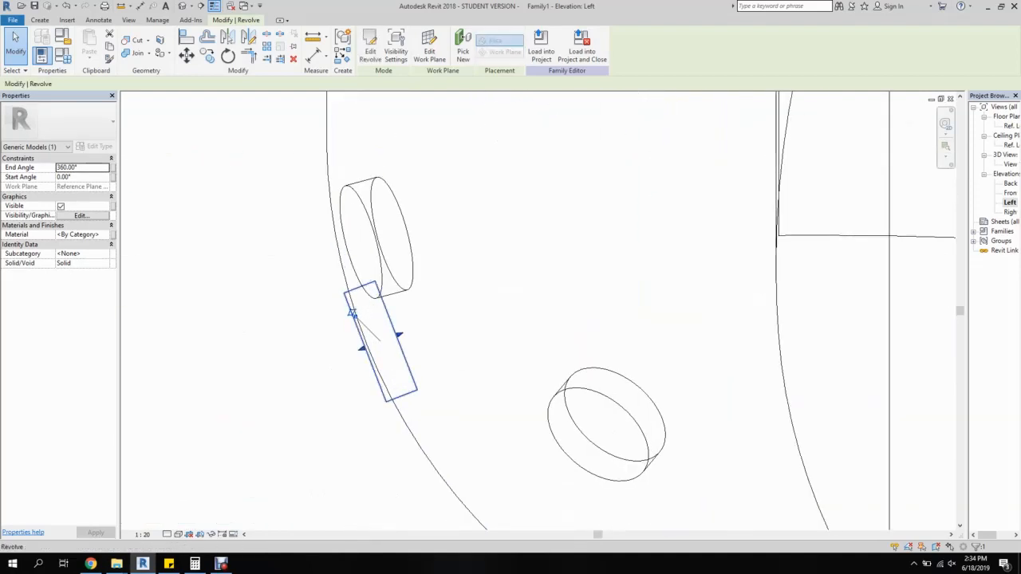
{"action": "scroll", "coordinate": [351, 312], "scroll_direction": "down", "scroll_amount": 1}
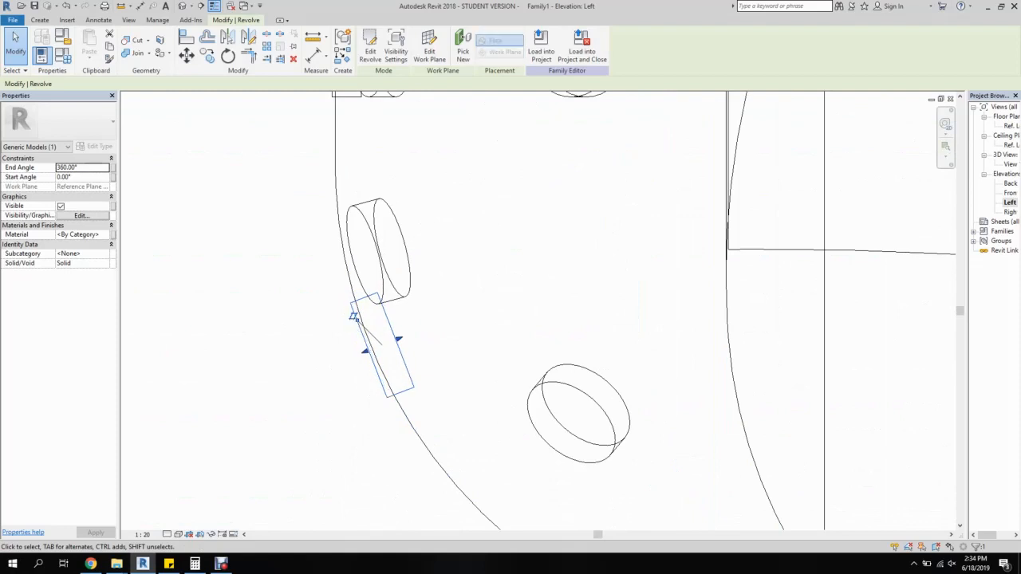
{"action": "middle_click_drag", "start_coordinate": [354, 316], "coordinate": [304, 125]}
{"action": "scroll", "coordinate": [339, 187], "scroll_direction": "up", "scroll_amount": 3}
{"action": "scroll", "coordinate": [296, 157], "scroll_direction": "up", "scroll_amount": 1}
{"action": "scroll", "coordinate": [298, 157], "scroll_direction": "down", "scroll_amount": 3}
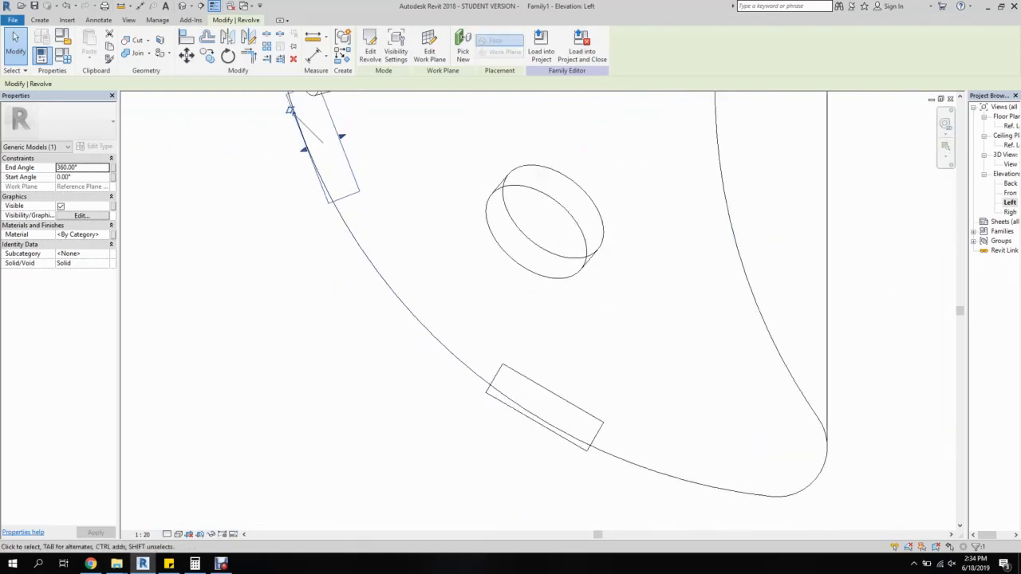
{"action": "scroll", "coordinate": [290, 110], "scroll_direction": "down", "scroll_amount": 1}
{"action": "scroll", "coordinate": [288, 115], "scroll_direction": "up", "scroll_amount": 5}
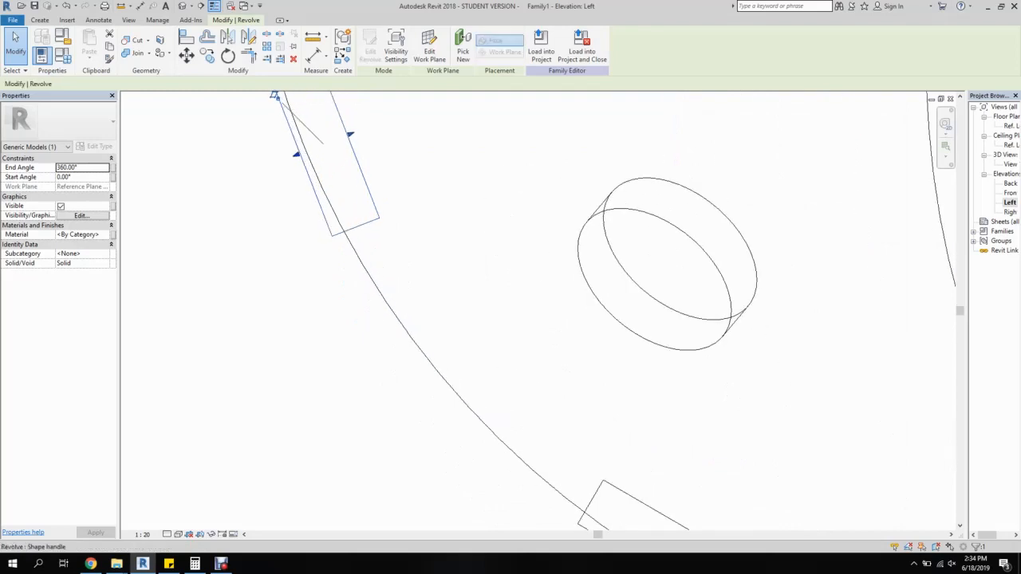
{"action": "key", "text": "Up"}
{"action": "key", "text": "Up"}
{"action": "key", "text": "Up"}
{"action": "key", "text": "Up"}
{"action": "key", "text": "Up"}
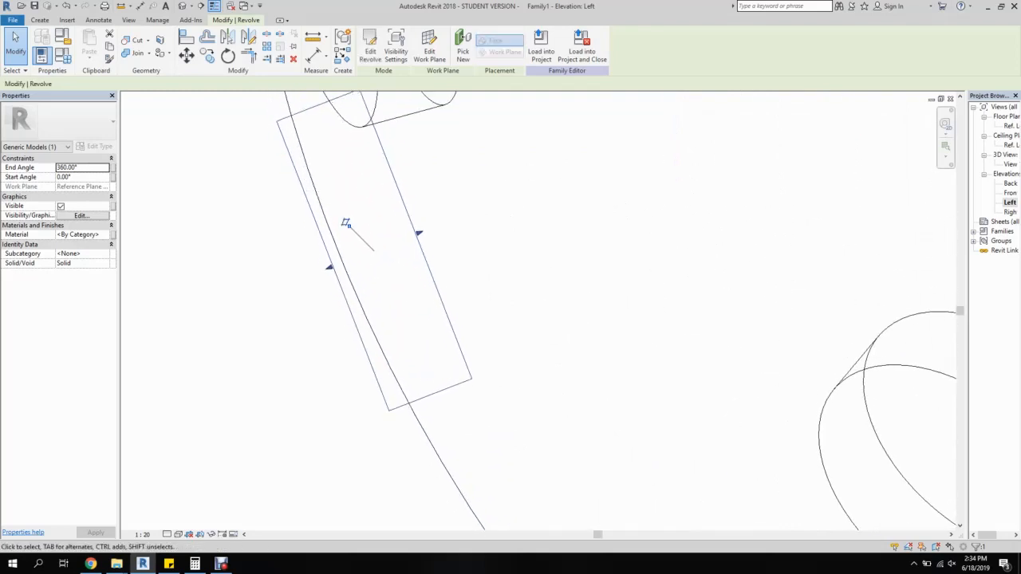
{"action": "key", "text": "Right"}
{"action": "key", "text": "Right"}
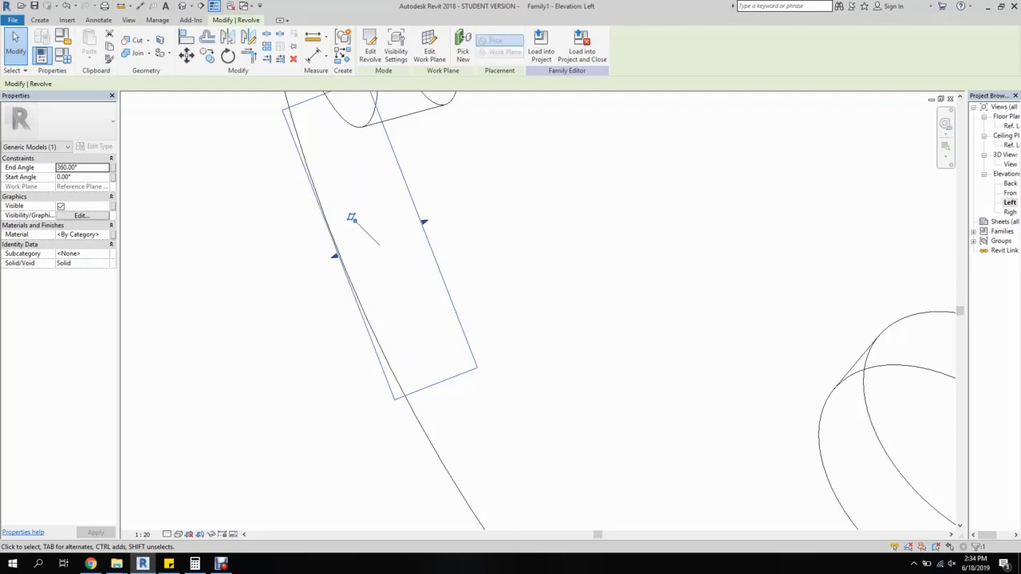
- Nudge the outer tilted spot on the cap's lower edge inward so its outer face sits on the curve
{"action": "scroll", "coordinate": [370, 254], "scroll_direction": "down", "scroll_amount": 3}
{"action": "middle_click_drag", "start_coordinate": [370, 253], "coordinate": [282, 127]}
{"action": "middle_click_drag", "start_coordinate": [558, 446], "coordinate": [324, 251]}
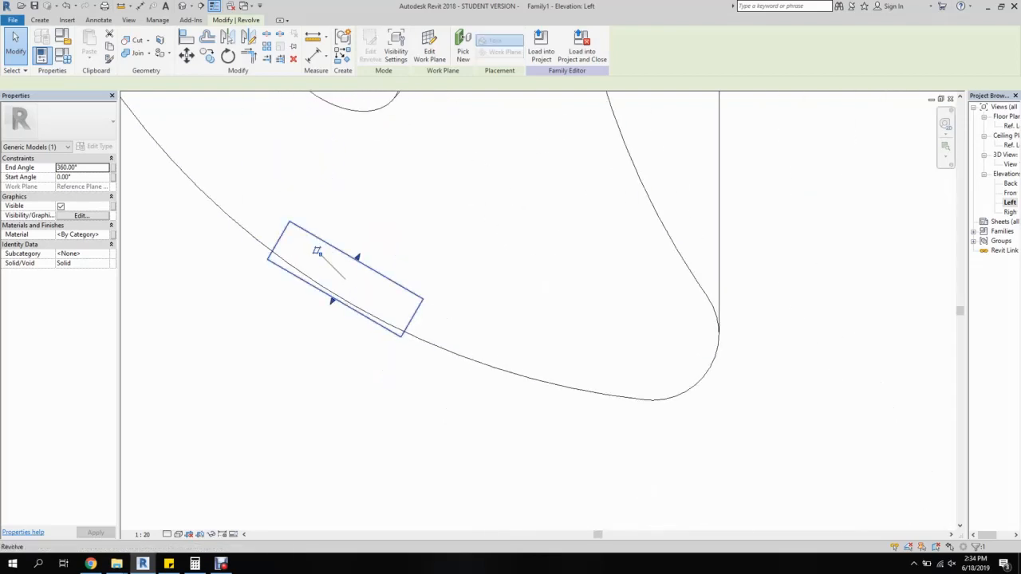
{"action": "scroll", "coordinate": [319, 240], "scroll_direction": "up", "scroll_amount": 2}
{"action": "key", "text": "Right"}
{"action": "key", "text": "Right"}
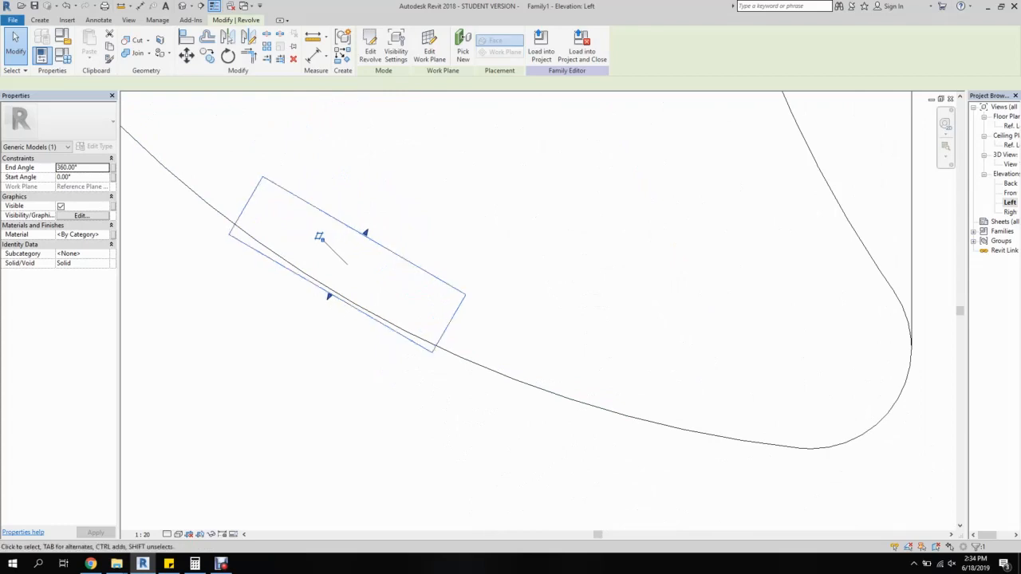
{"action": "key", "text": "Up"}
{"action": "scroll", "coordinate": [359, 303], "scroll_direction": "down", "scroll_amount": 8}
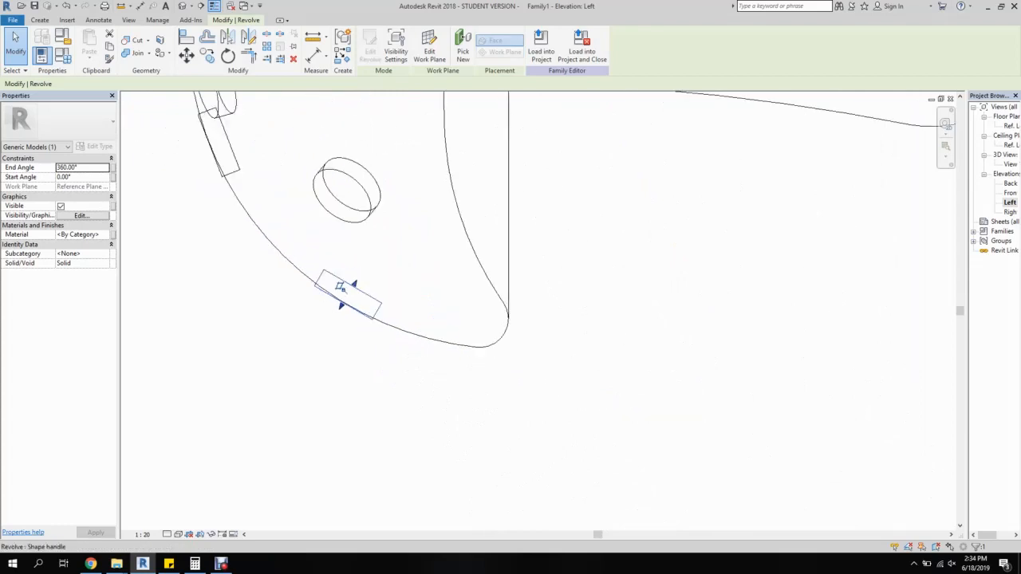
- Check the spots in the Right elevation and in the 3D view for places where the cap pokes through
{"action": "double_click", "coordinate": [1011, 212]}
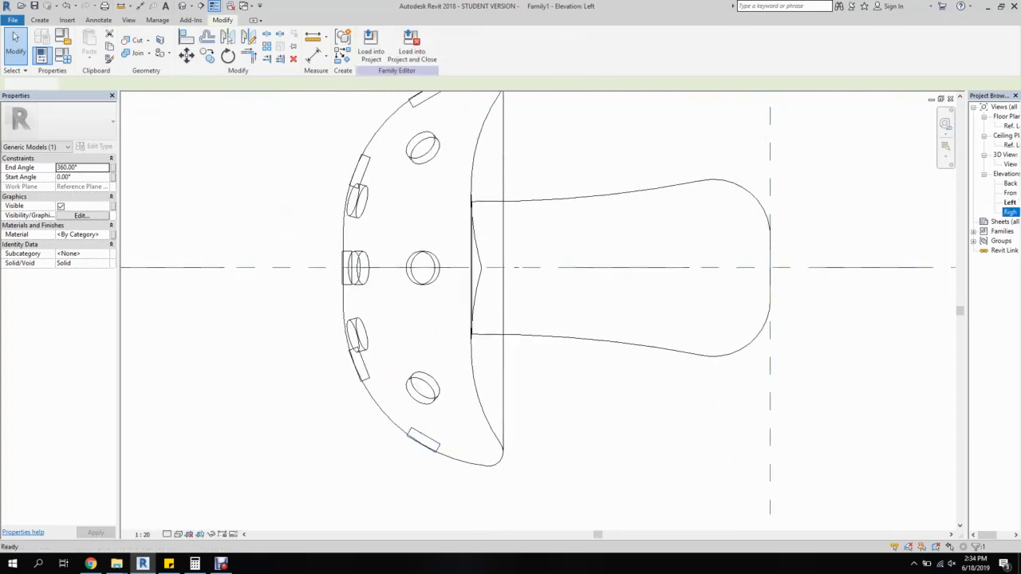
{"action": "scroll", "coordinate": [680, 385], "scroll_direction": "up", "scroll_amount": 3}
{"action": "scroll", "coordinate": [351, 489], "scroll_direction": "up", "scroll_amount": 4}
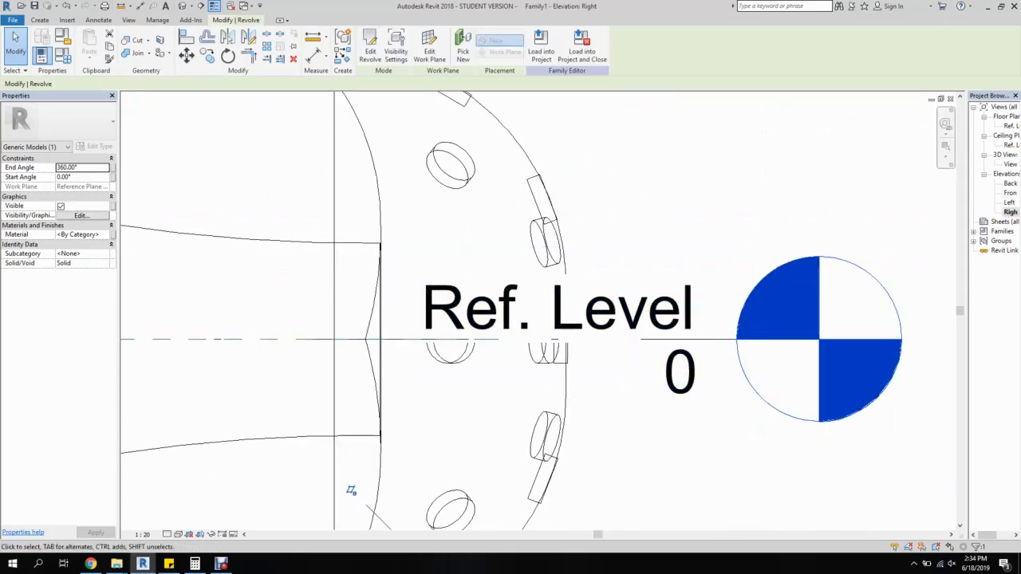
{"action": "double_click", "coordinate": [1010, 164]}
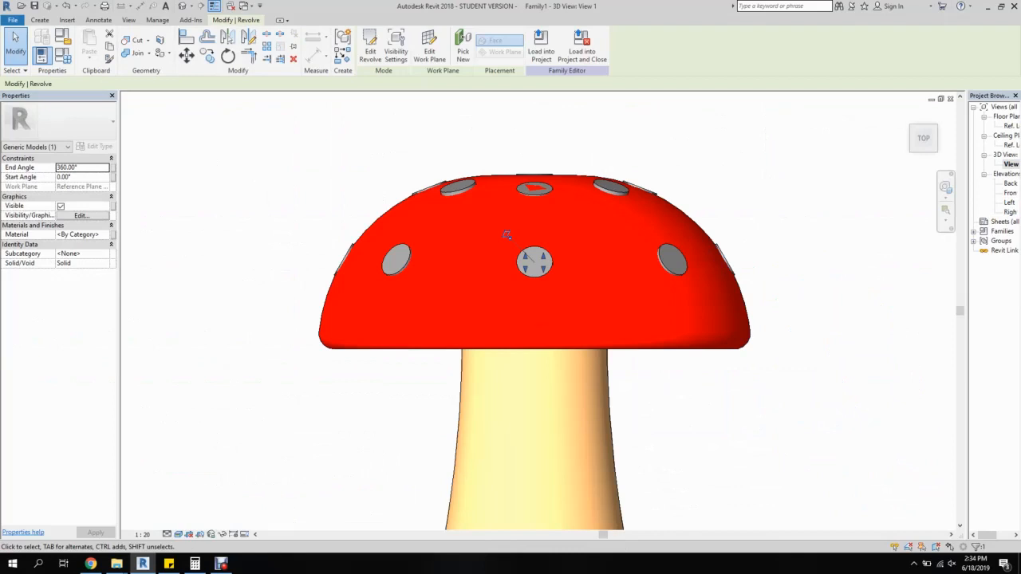
{"action": "key", "text": "Escape"}
{"action": "middle_click_drag", "start_coordinate": [535, 239], "coordinate": [459, 407], "text": "shift"}
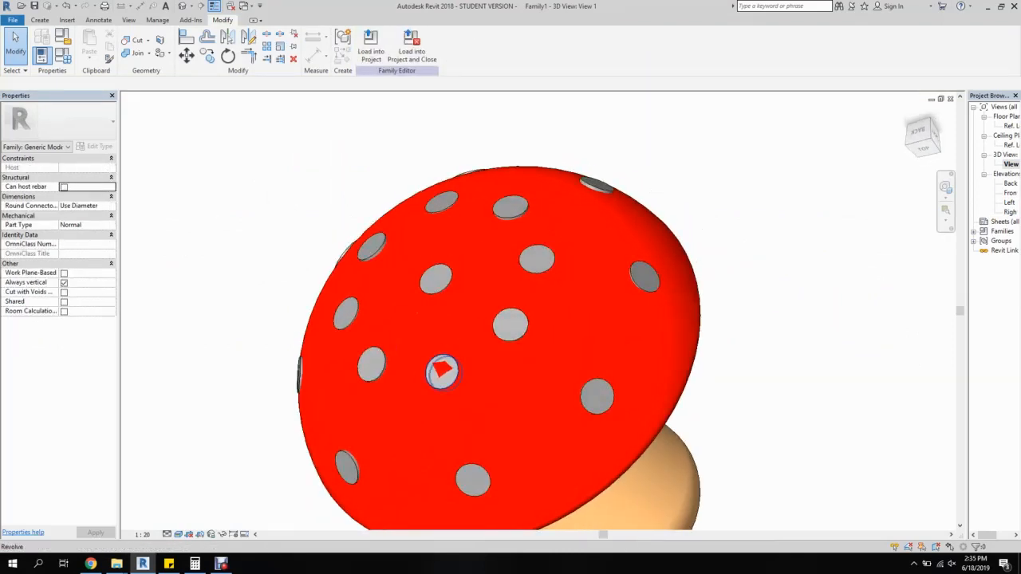
- Orient the 3D view to the Right face and fit the spot pierced by the cap so its face clears the surface
{"action": "left_click", "coordinate": [441, 369]}
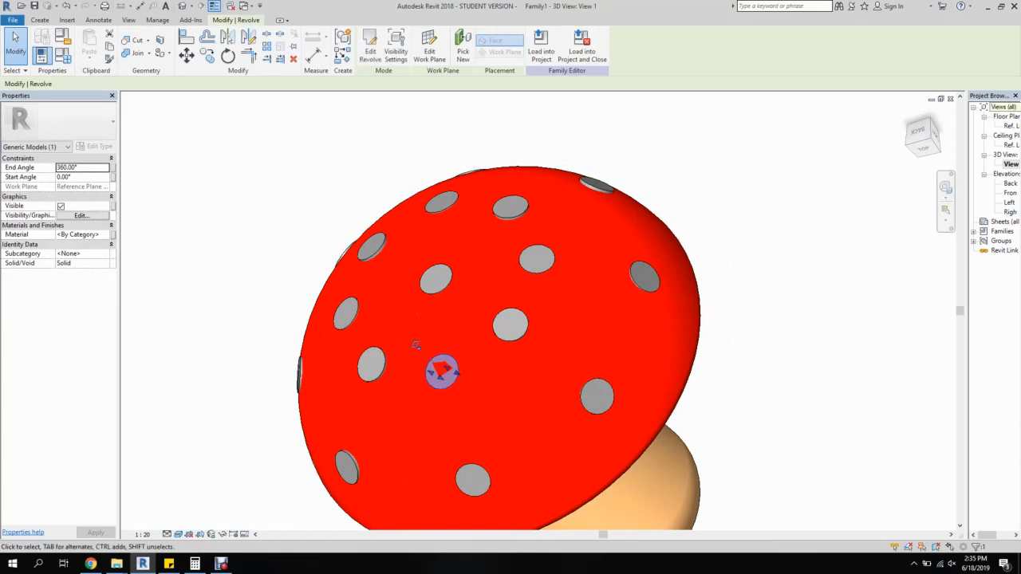
{"action": "left_click", "coordinate": [925, 137]}
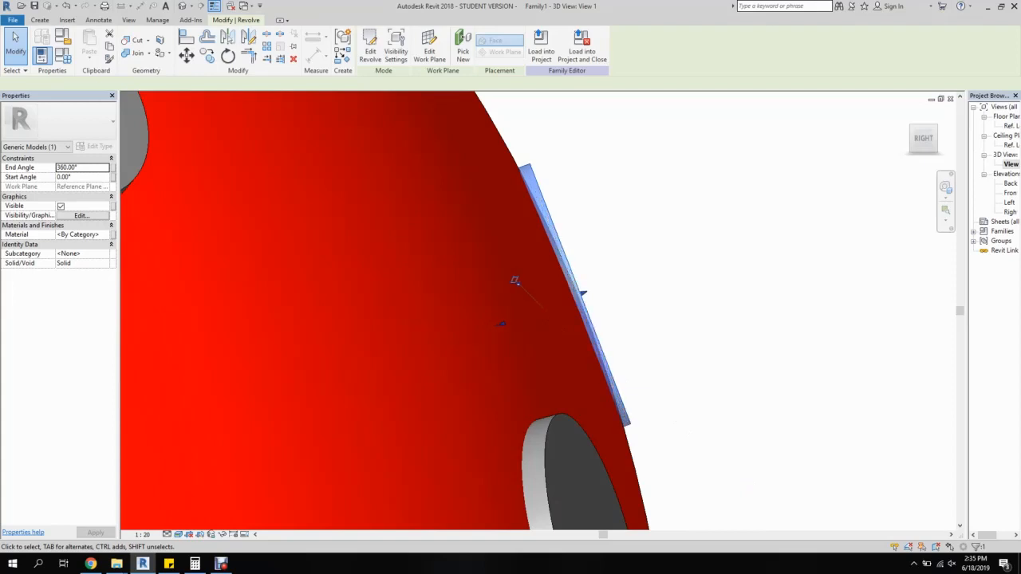
{"action": "left_click", "coordinate": [749, 250]}
{"action": "scroll", "coordinate": [750, 251], "scroll_direction": "down", "scroll_amount": 2}
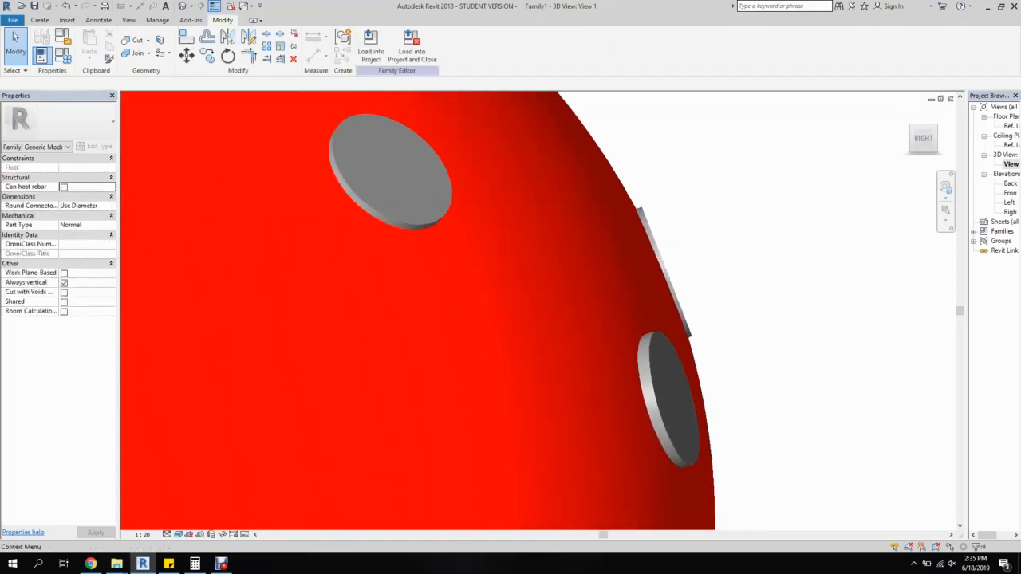
- Assign the BEIGE material to the lower middle spot on the front of the upright mushroom's cap
{"action": "left_click", "coordinate": [934, 129]}
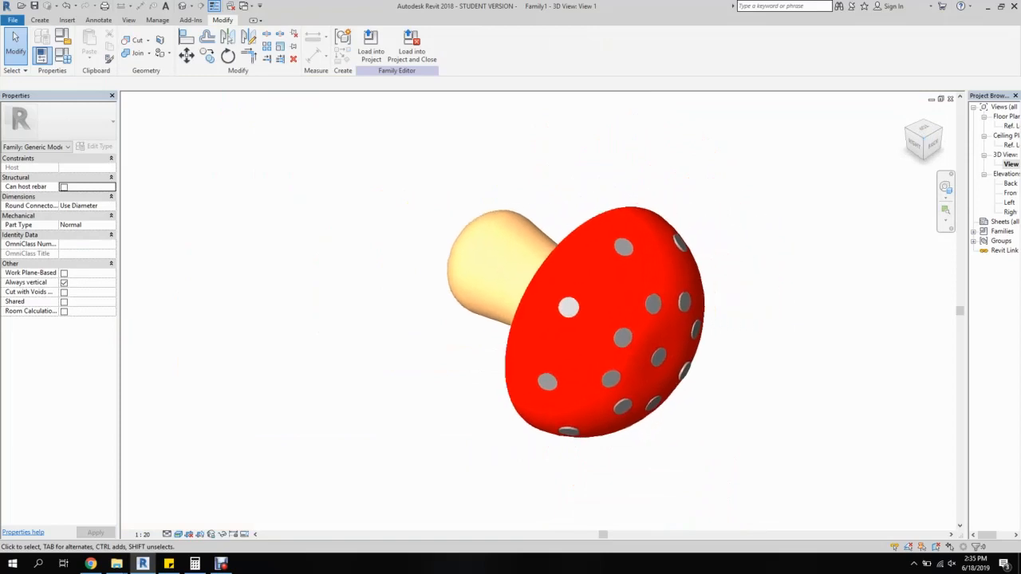
{"action": "middle_click_drag", "start_coordinate": [606, 343], "coordinate": [582, 196], "text": "shift"}
{"action": "left_click_drag", "start_coordinate": [583, 195], "coordinate": [494, 223], "text": "shift"}
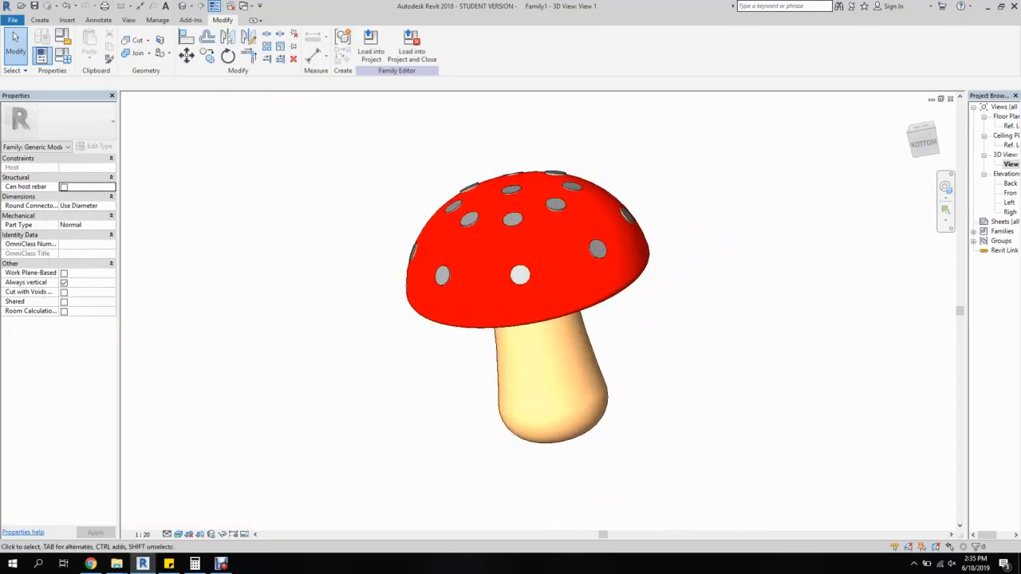
{"action": "left_click", "coordinate": [519, 275]}
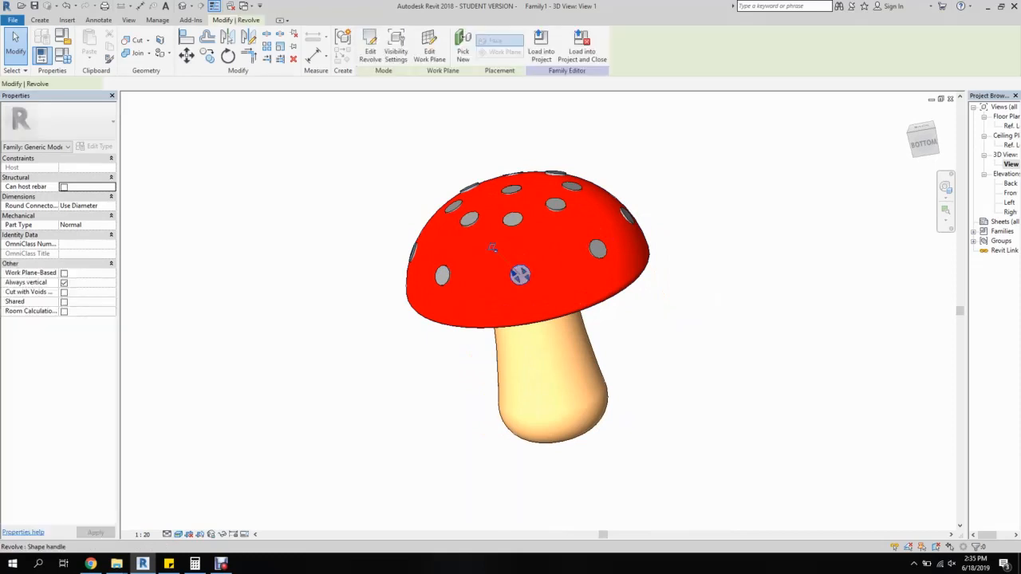
{"action": "left_click", "coordinate": [92, 235]}
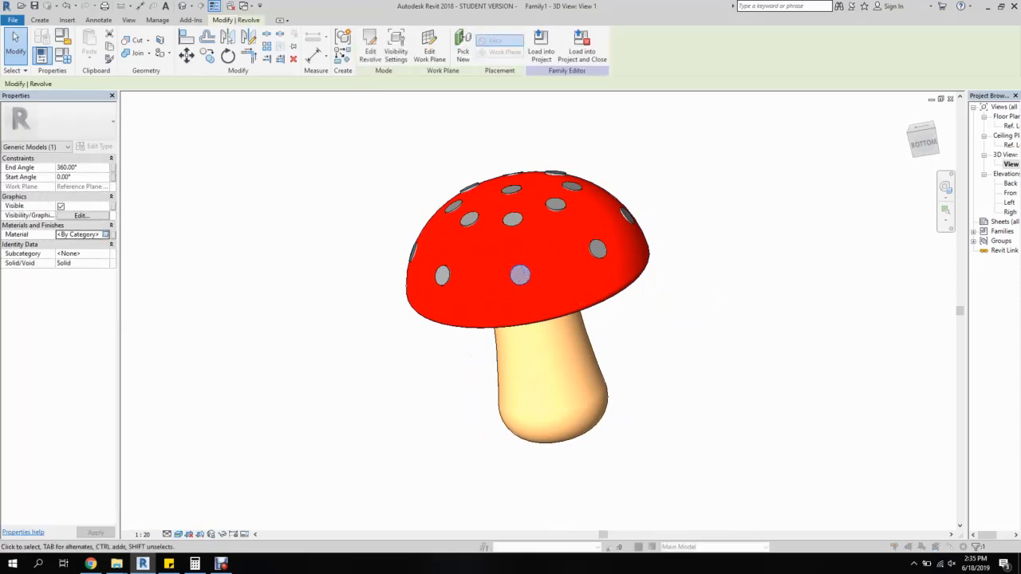
{"action": "left_click", "coordinate": [105, 235]}
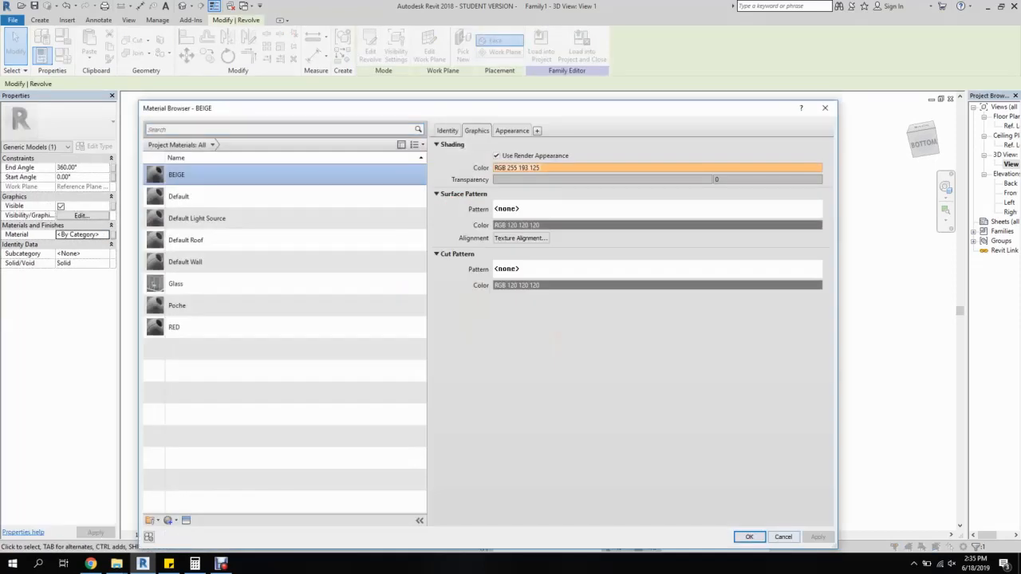
{"action": "left_click", "coordinate": [749, 537]}
{"action": "key", "text": "Escape"}
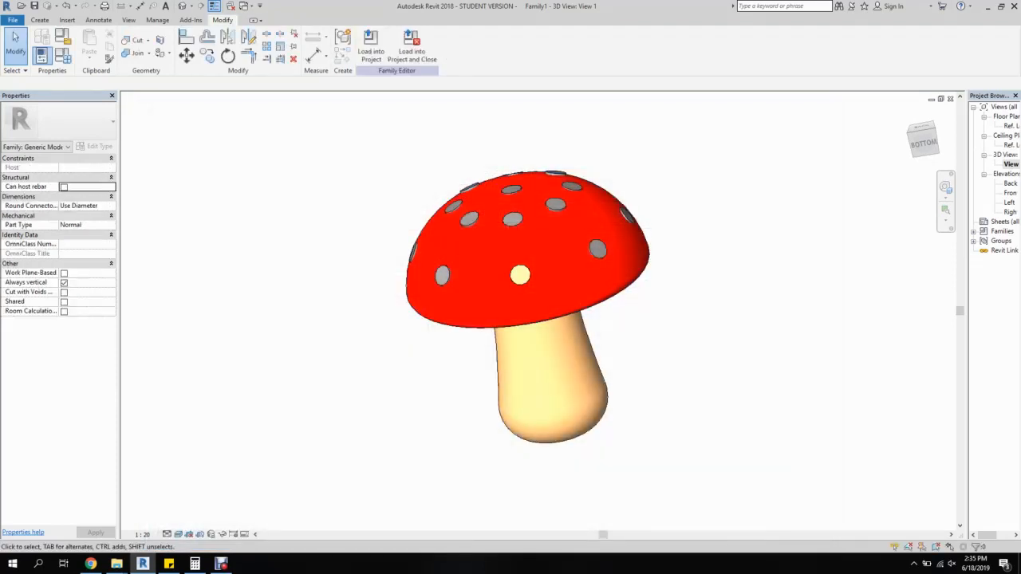
- Assign the BEIGE material to all the remaining uncoloured spots around the cap, except the one at its crown
{"action": "left_click", "coordinate": [597, 250]}
{"action": "middle_click_drag", "start_coordinate": [597, 250], "coordinate": [577, 348], "text": "shift"}
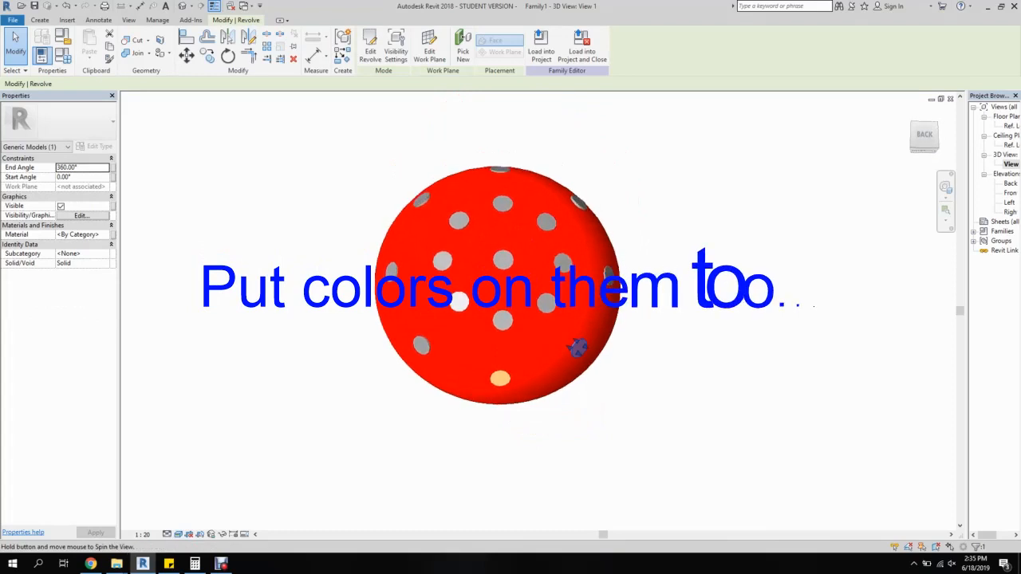
{"action": "middle_click_drag", "start_coordinate": [611, 268], "coordinate": [610, 277], "text": "shift"}
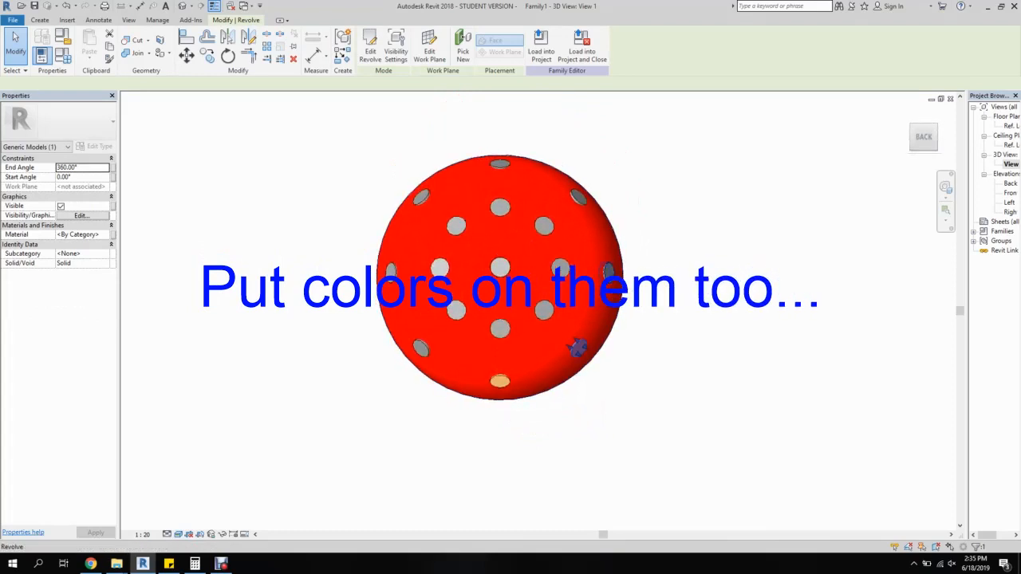
{"action": "left_click", "coordinate": [577, 347], "text": "ctrl"}
{"action": "left_click", "coordinate": [543, 226], "text": "ctrl"}
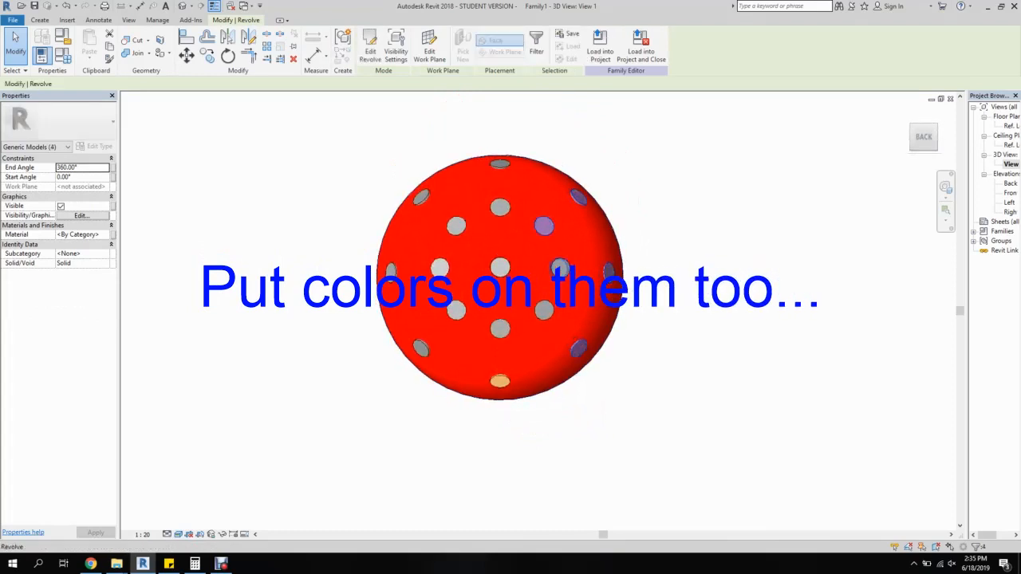
{"action": "left_click", "coordinate": [543, 310], "text": "ctrl"}
{"action": "left_click", "coordinate": [499, 329], "text": "ctrl"}
{"action": "left_click", "coordinate": [421, 349], "text": "ctrl"}
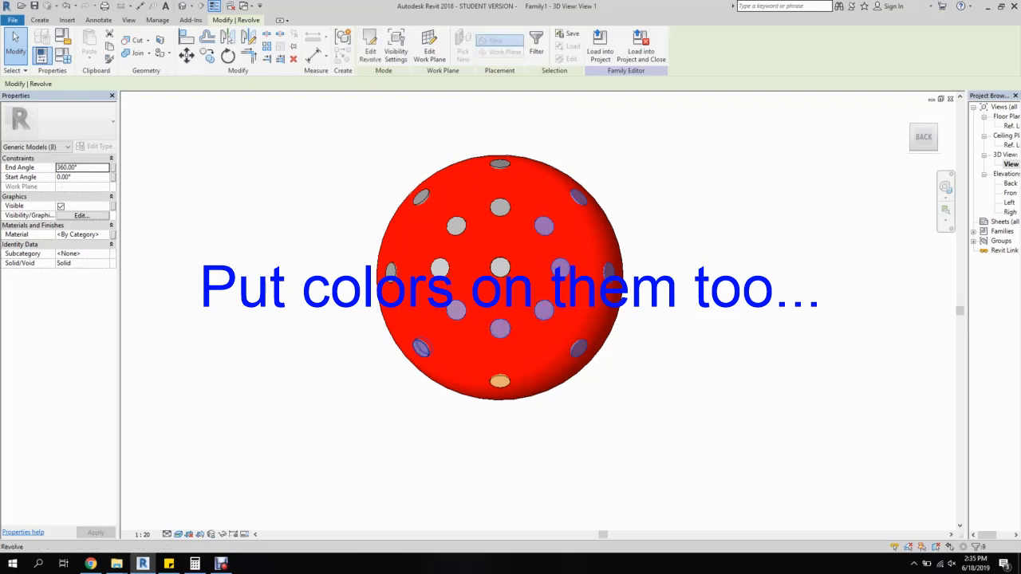
{"action": "left_click", "coordinate": [390, 272], "text": "ctrl"}
{"action": "left_click", "coordinate": [422, 197], "text": "ctrl"}
{"action": "left_click", "coordinate": [457, 226], "text": "ctrl"}
{"action": "left_click", "coordinate": [456, 226], "text": "ctrl"}
{"action": "left_click", "coordinate": [500, 207], "text": "ctrl"}
{"action": "left_click", "coordinate": [500, 268], "text": "ctrl"}
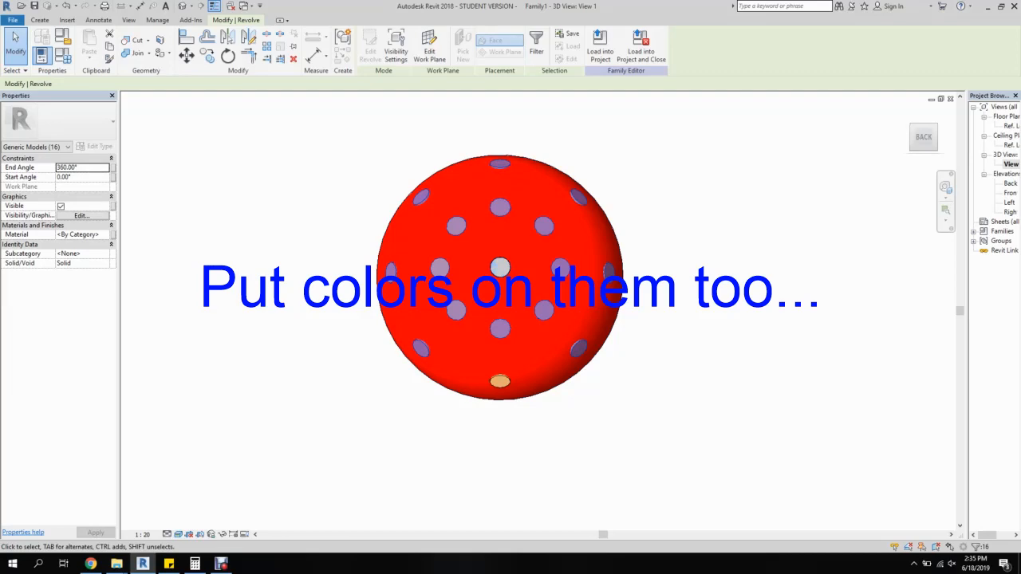
{"action": "left_click", "coordinate": [87, 235]}
{"action": "left_click", "coordinate": [105, 234]}
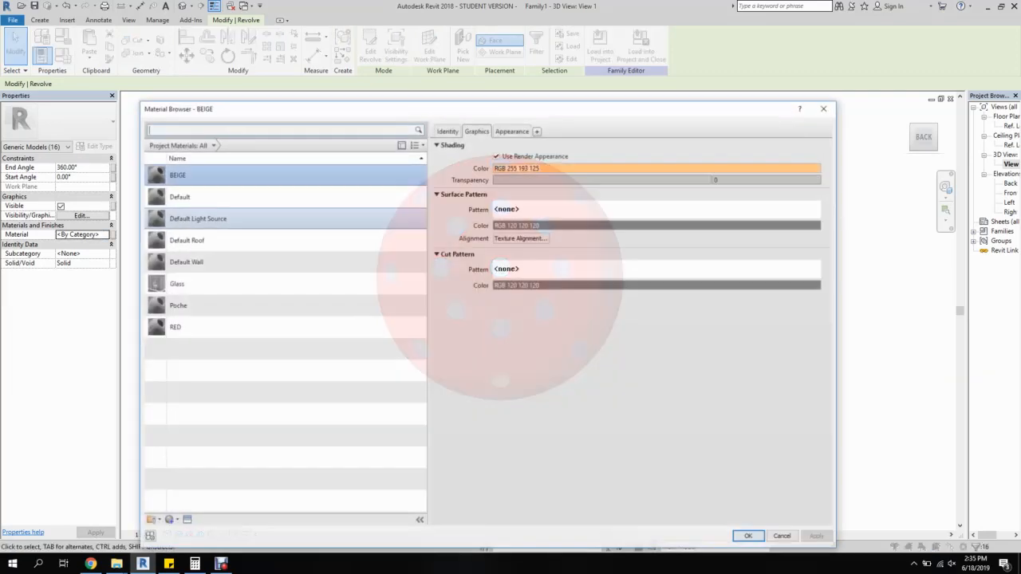
{"action": "left_click", "coordinate": [749, 537]}
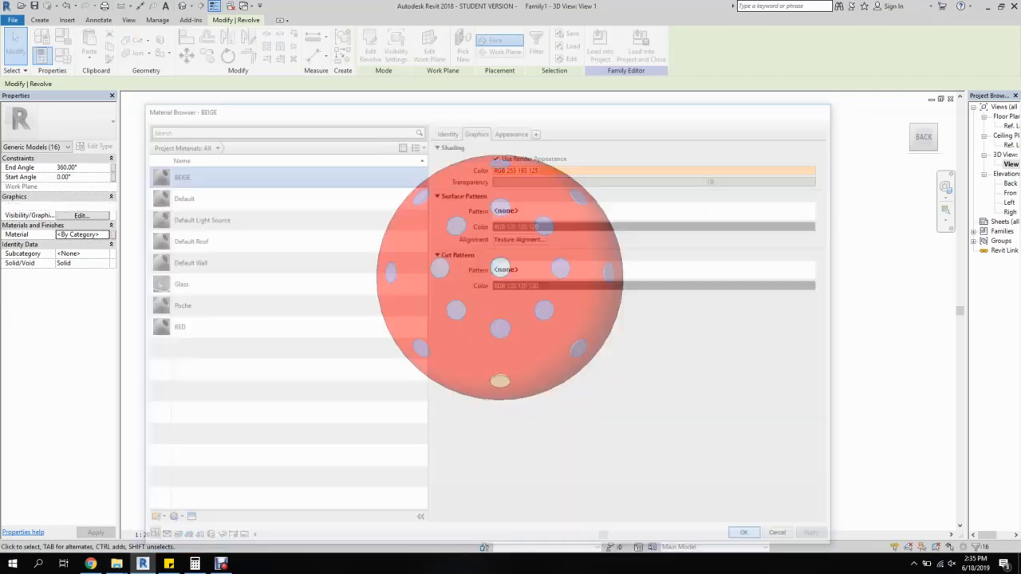
{"action": "key", "text": "Escape"}
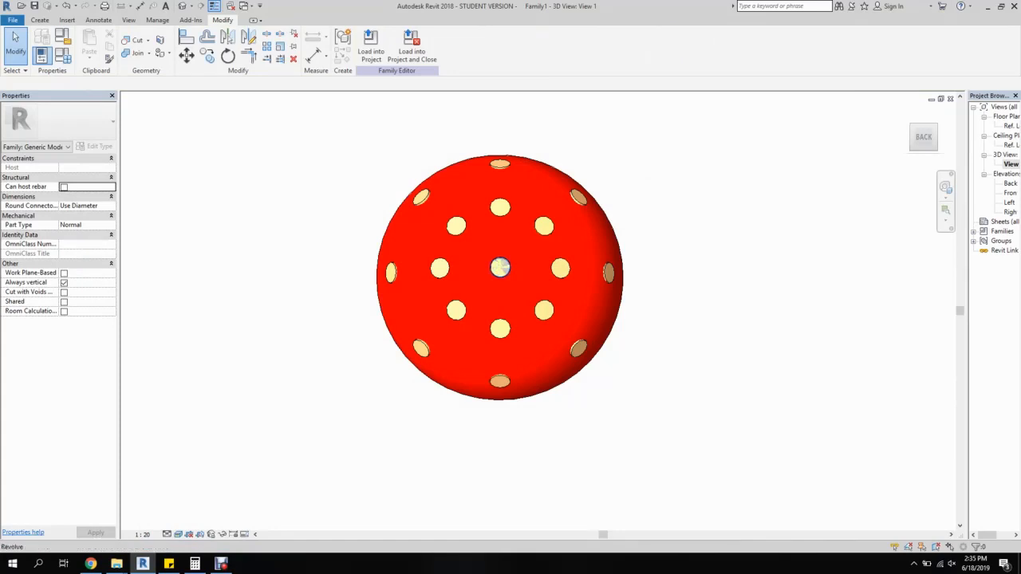
- Assign the BEIGE material to the uppermost of the overlapping spots at the centre of the cap's crown
{"action": "left_click", "coordinate": [500, 267]}
{"action": "key", "text": "Escape"}
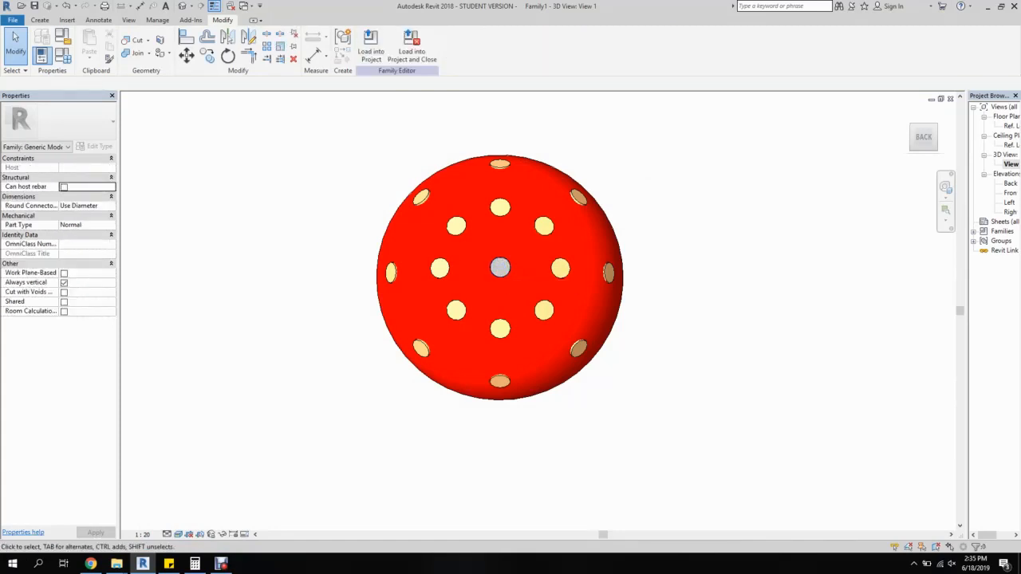
{"action": "left_click", "coordinate": [500, 268]}
{"action": "left_click", "coordinate": [101, 235]}
{"action": "left_click", "coordinate": [105, 235]}
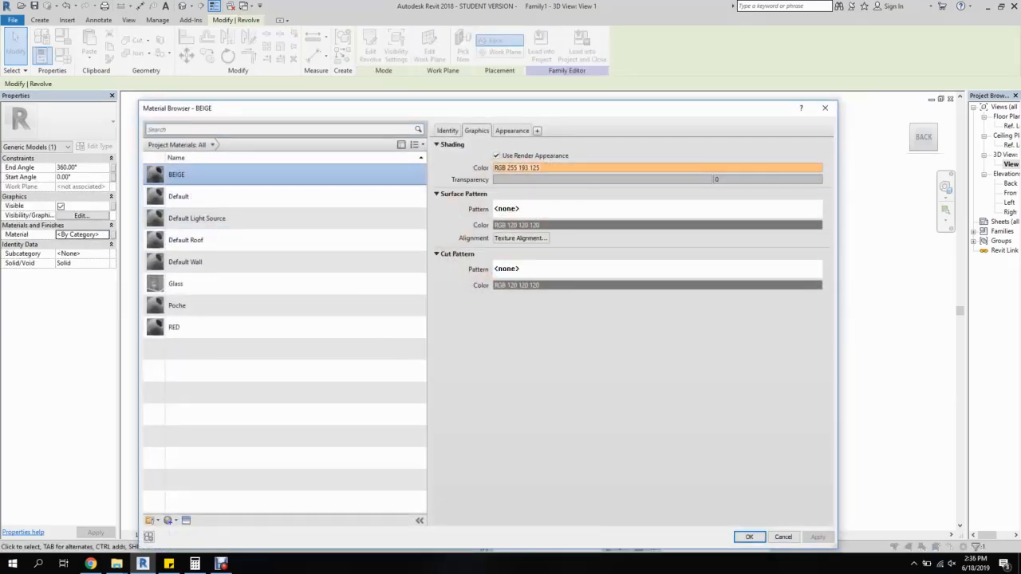
{"action": "left_click", "coordinate": [749, 537]}
{"action": "key", "text": "Escape"}
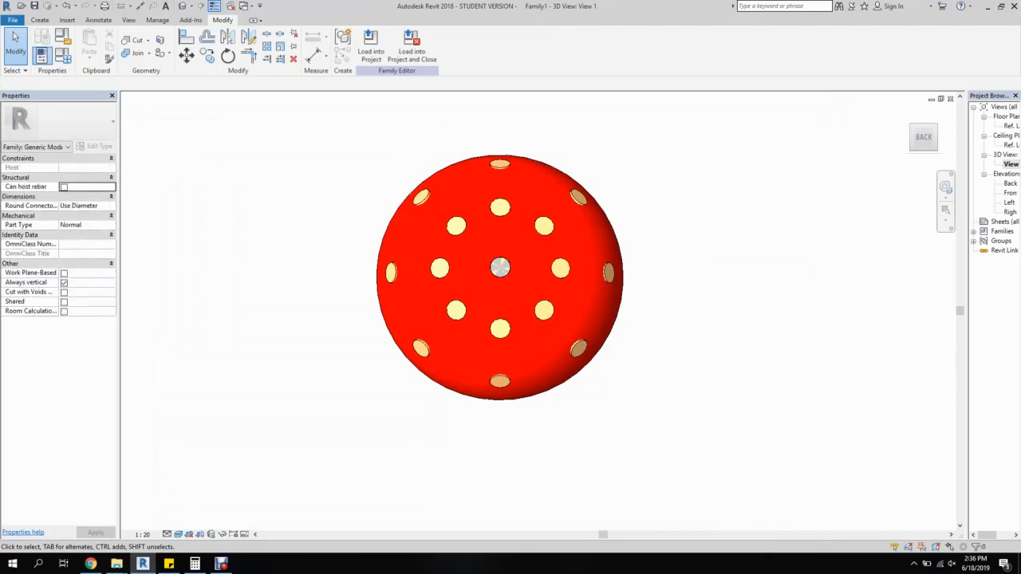
- Delete the duplicate spots stacked at the cap's crown, keeping a single spot there
{"action": "left_click", "coordinate": [500, 268]}
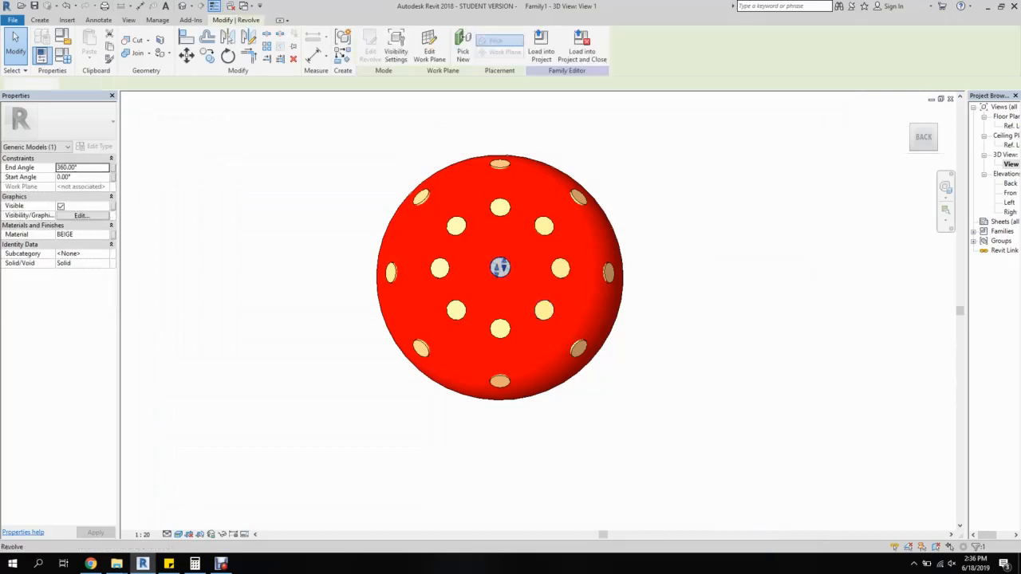
{"action": "key", "text": "Delete"}
{"action": "left_click", "coordinate": [500, 268]}
{"action": "key", "text": "Delete"}
{"action": "left_click", "coordinate": [500, 268]}
{"action": "key", "text": "Delete"}
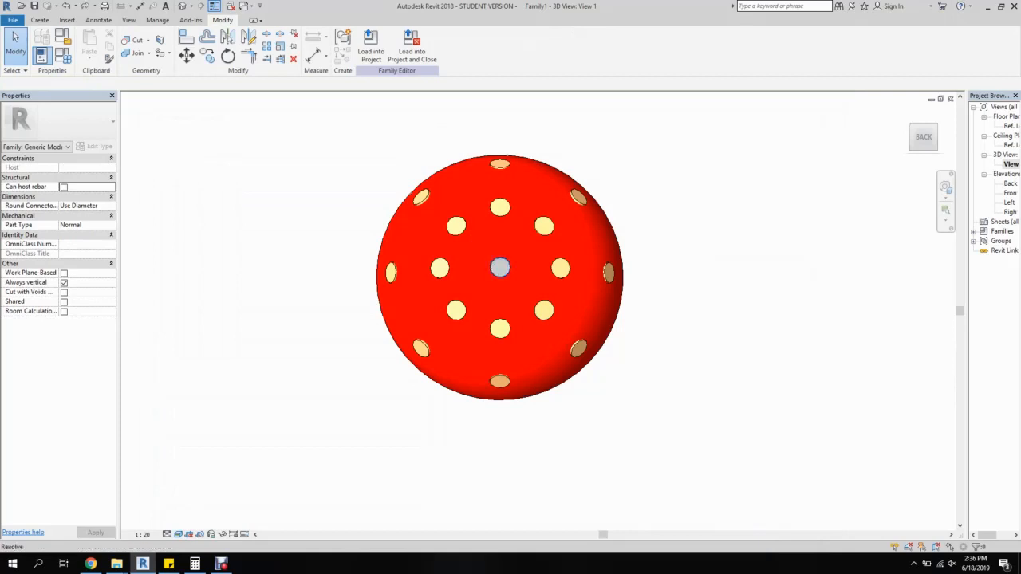
- Assign the BEIGE material to the remaining spot at the cap's crown
{"action": "left_click", "coordinate": [500, 268]}
{"action": "left_click", "coordinate": [83, 235]}
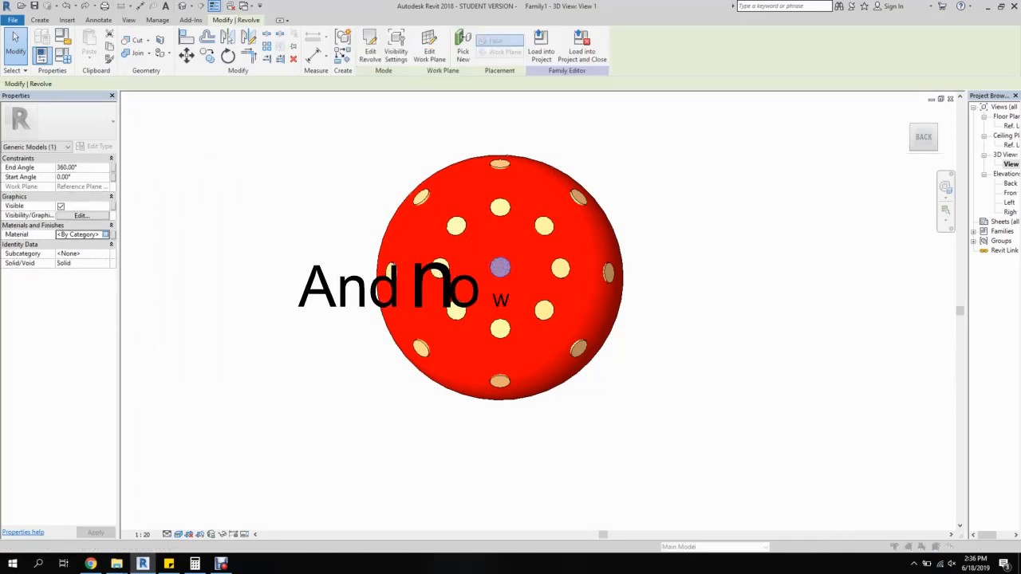
{"action": "left_click", "coordinate": [106, 235]}
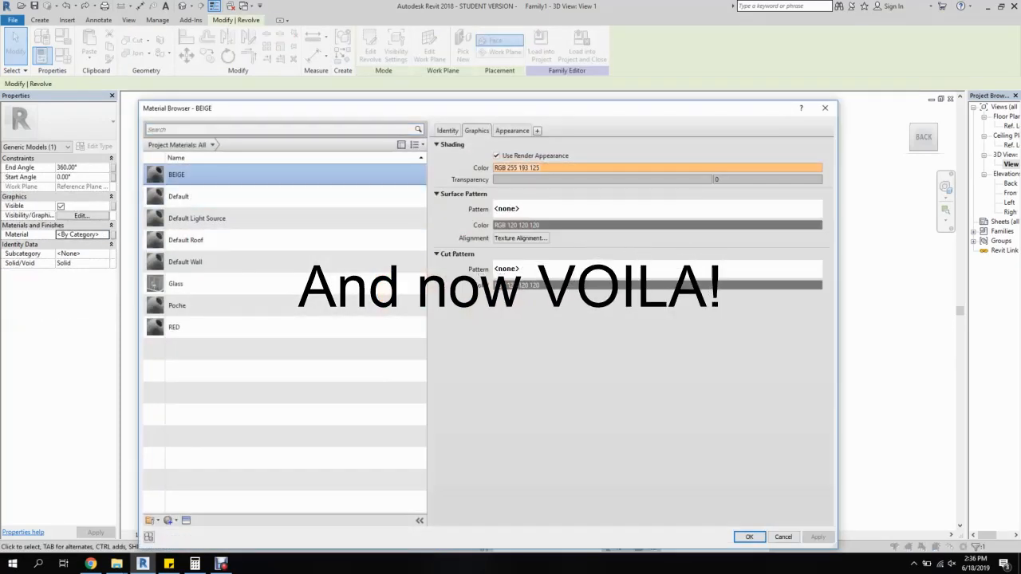
{"action": "left_click", "coordinate": [749, 537]}
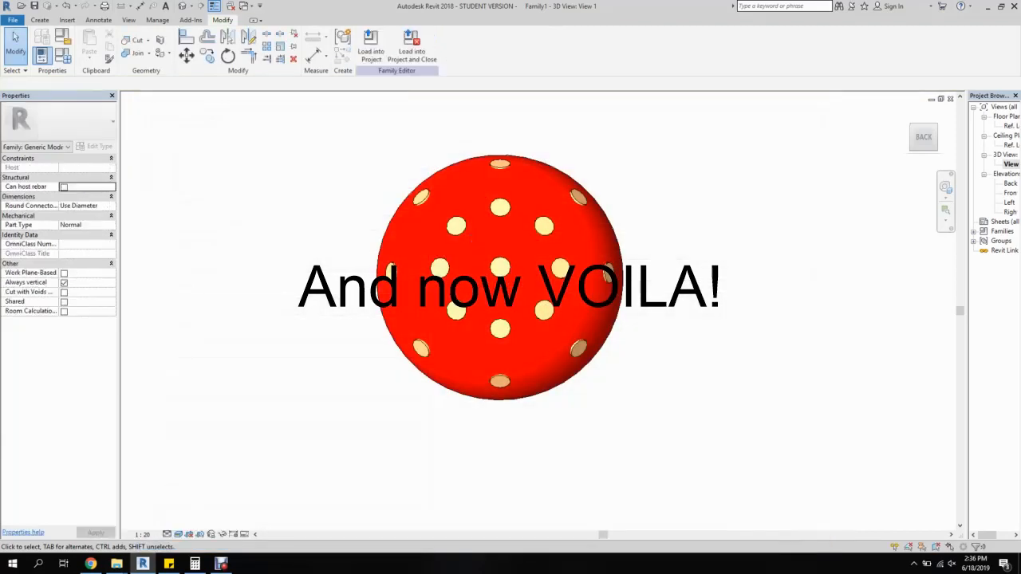
- Examine the coloured mushroom in 3D from several angles, ending with it upright and centred
{"action": "left_click", "coordinate": [936, 149]}
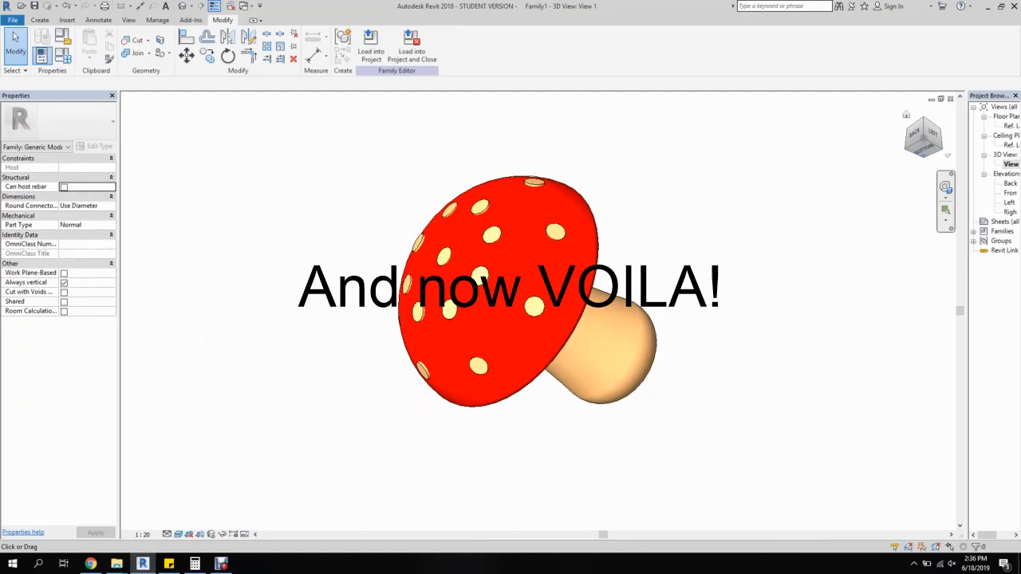
{"action": "scroll", "coordinate": [535, 309], "scroll_direction": "down", "scroll_amount": 2}
{"action": "middle_click_drag", "start_coordinate": [510, 319], "coordinate": [518, 289], "text": "shift"}
{"action": "middle_click_drag", "start_coordinate": [560, 363], "coordinate": [551, 457], "text": "shift"}
{"action": "scroll", "coordinate": [552, 308], "scroll_direction": "up", "scroll_amount": 4}
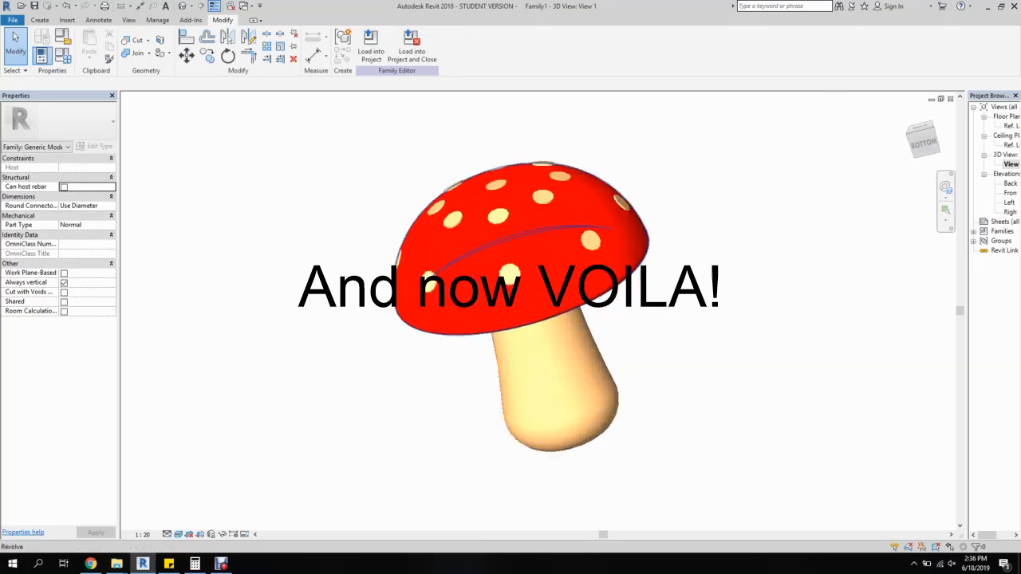
{"action": "scroll", "coordinate": [680, 352], "scroll_direction": "down", "scroll_amount": 3}
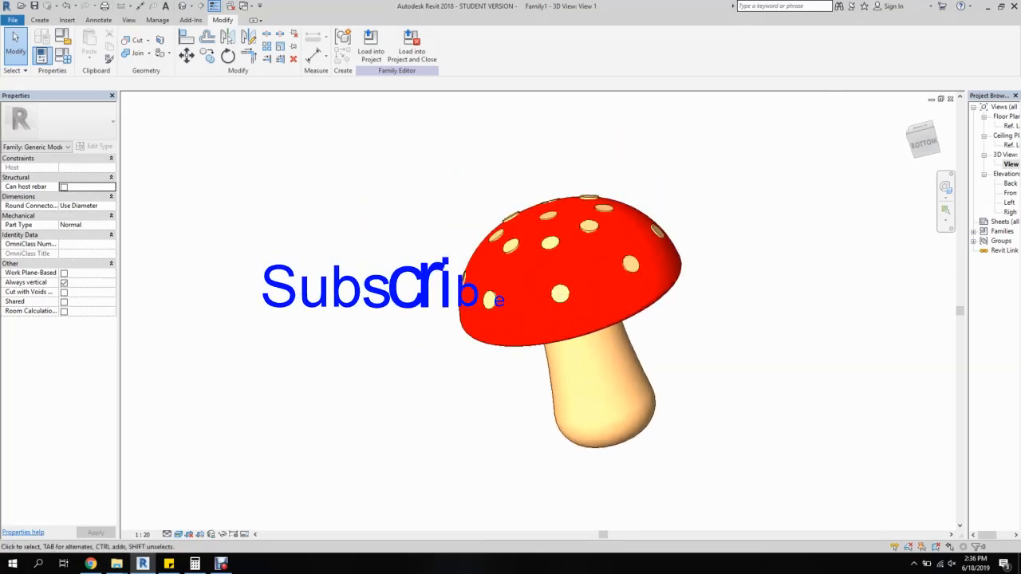
{"action": "middle_click_drag", "start_coordinate": [680, 352], "coordinate": [592, 343]}
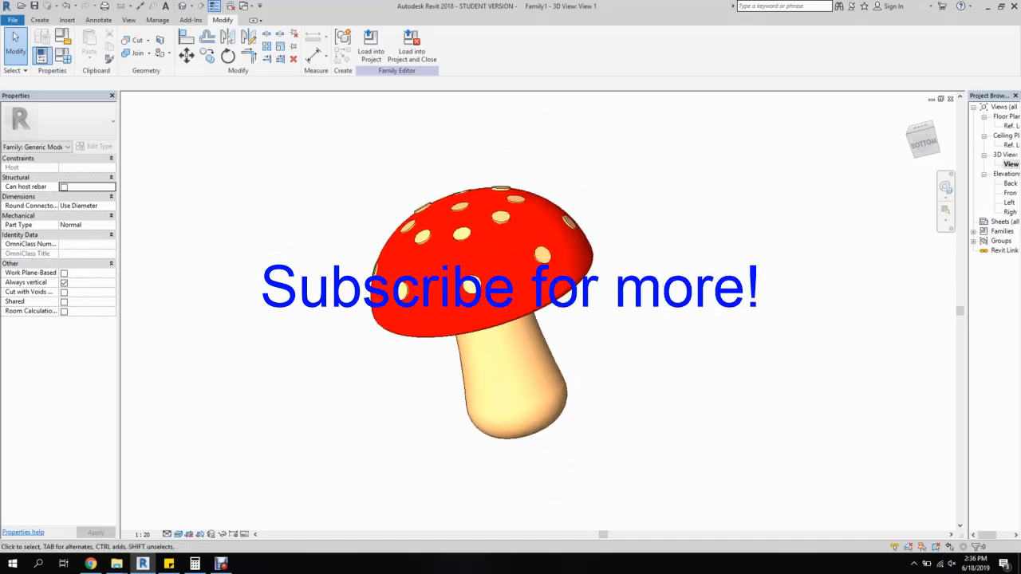
{"action": "key", "text": "super+p"}
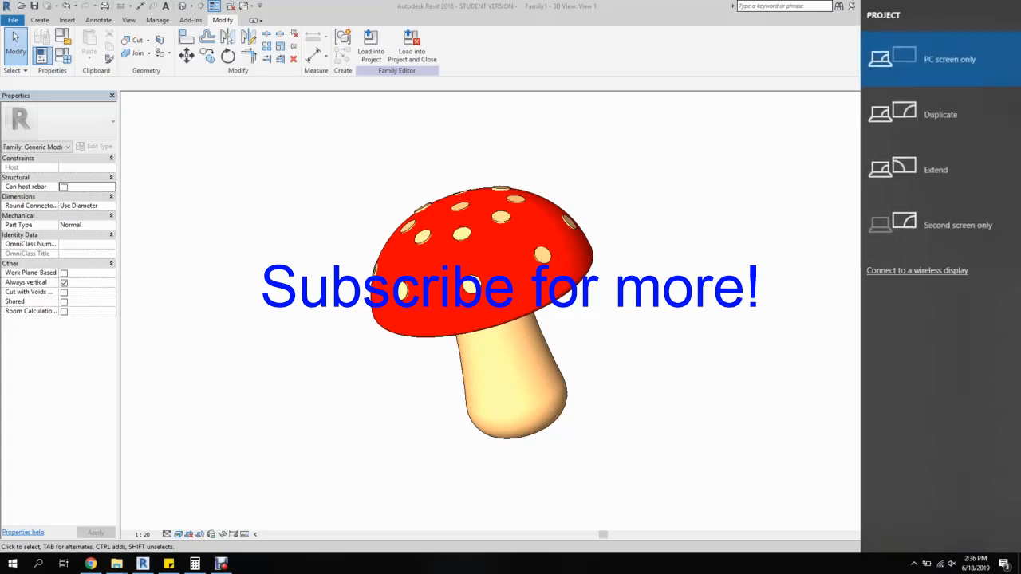